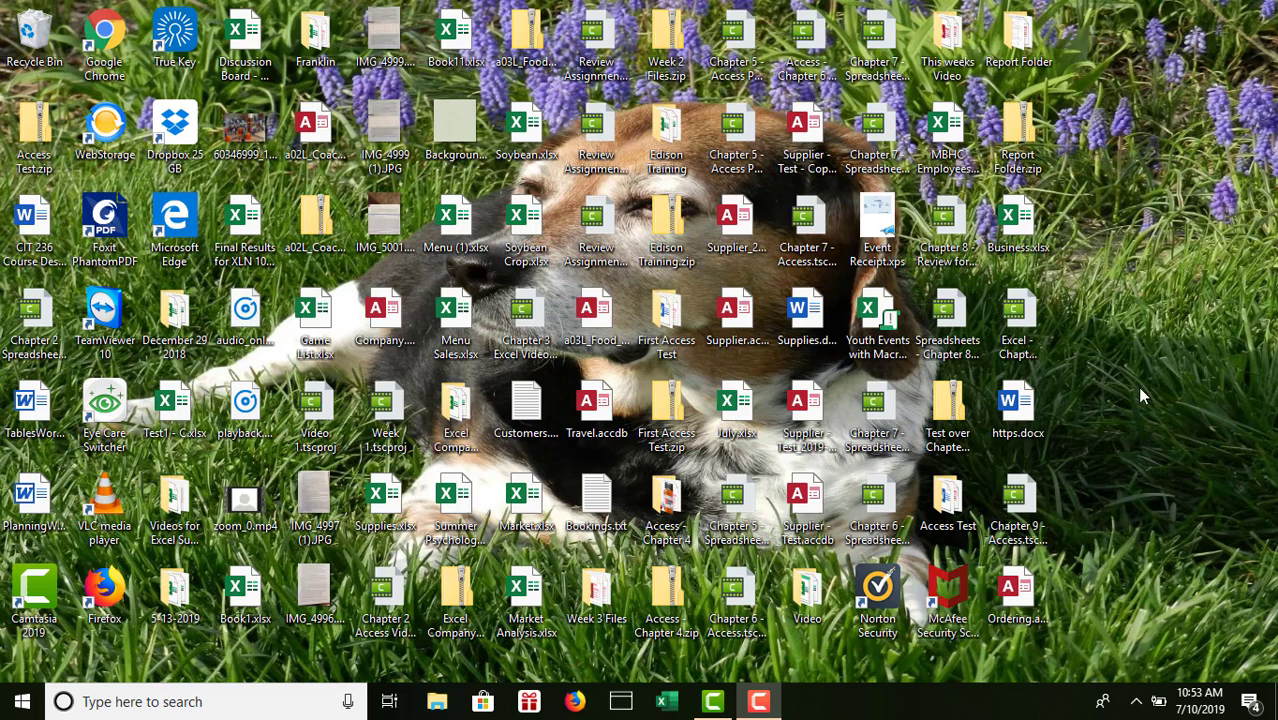
# - Open the Ordering database from the desktop in Access and display the tblSupplier table's records
pyautogui.doubleClick(1016, 595)
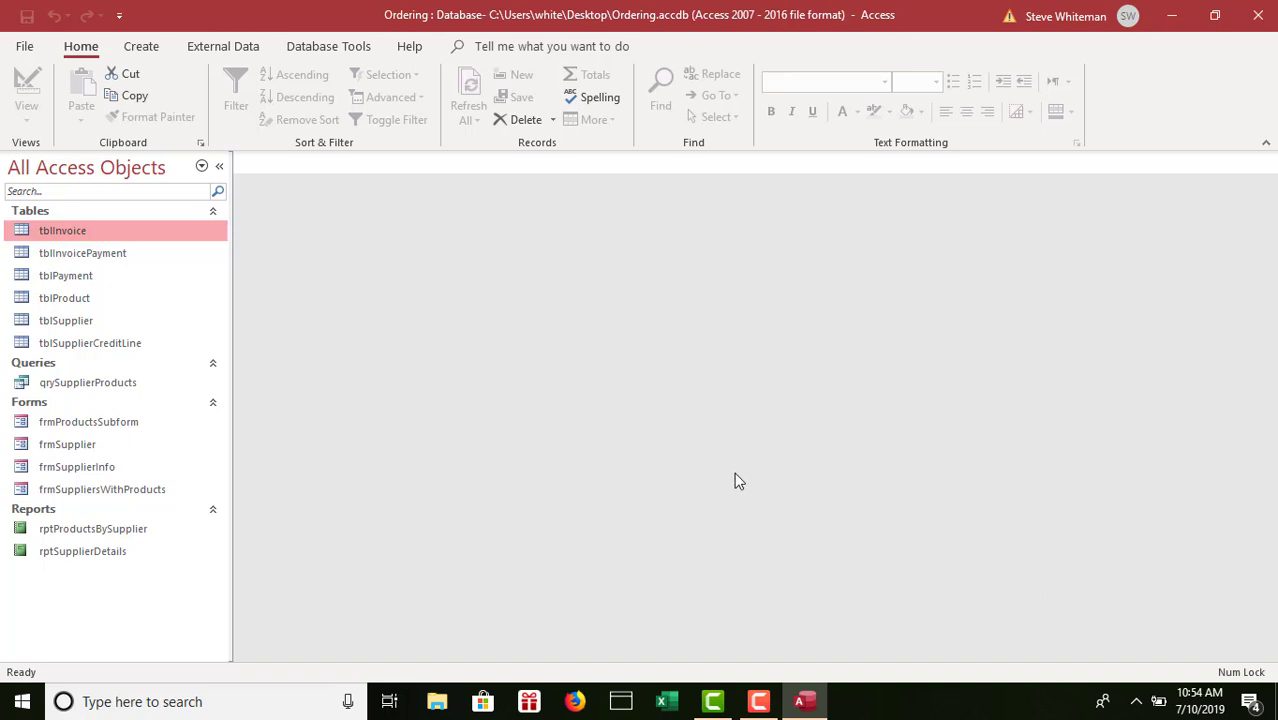
pyautogui.click(113, 321)
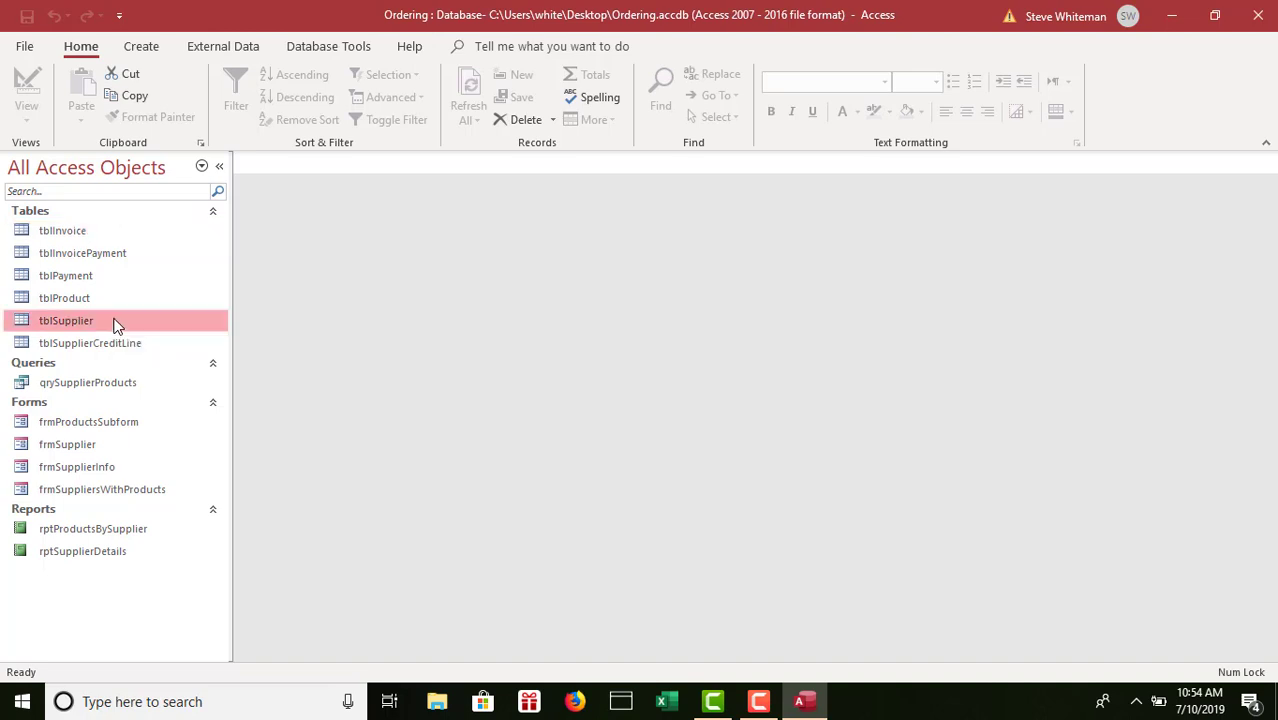
pyautogui.doubleClick(114, 322)
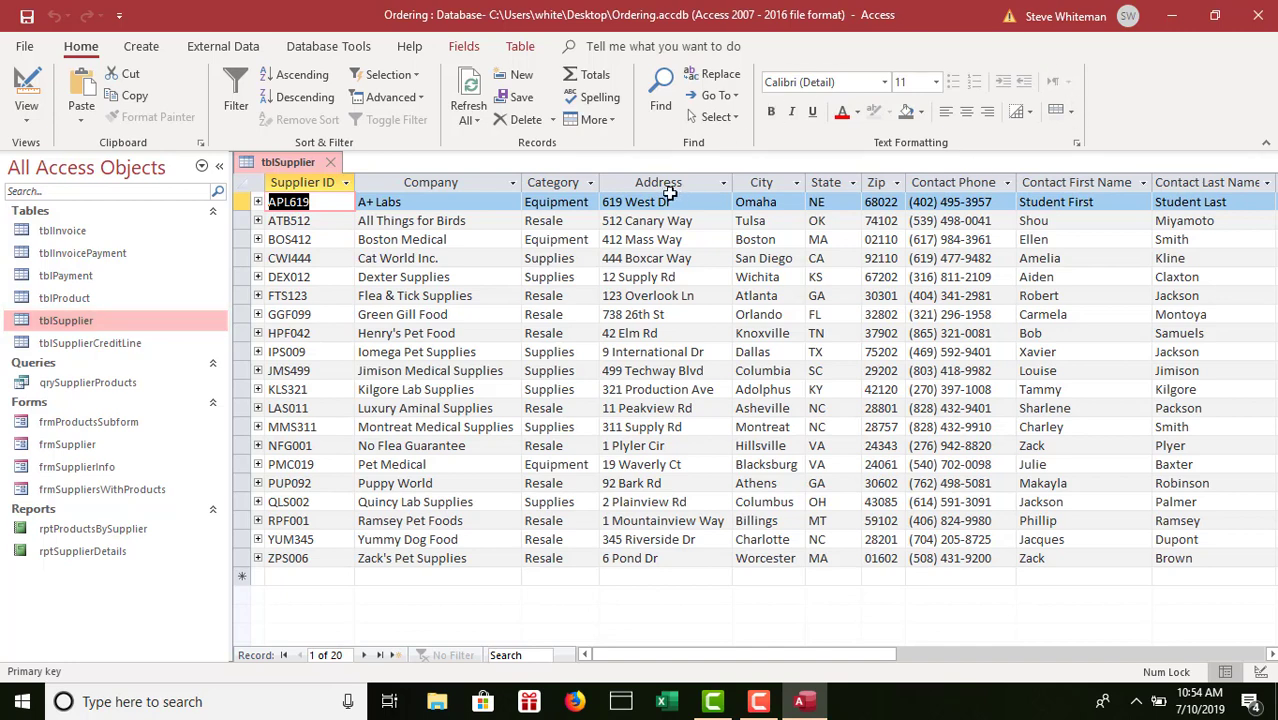
# - Replace the placeholder contact first and last names in the A+ Labs record with the student's own first and last name
pyautogui.click(1076, 219)
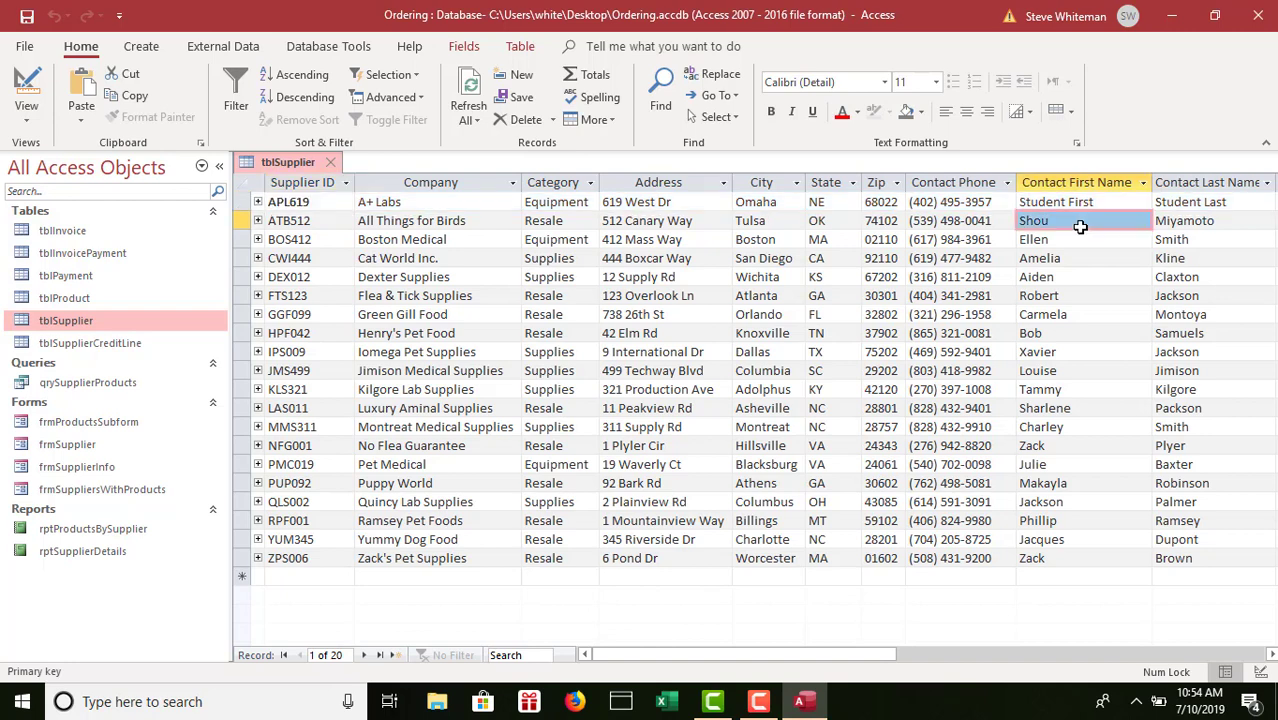
pyautogui.click(1070, 201)
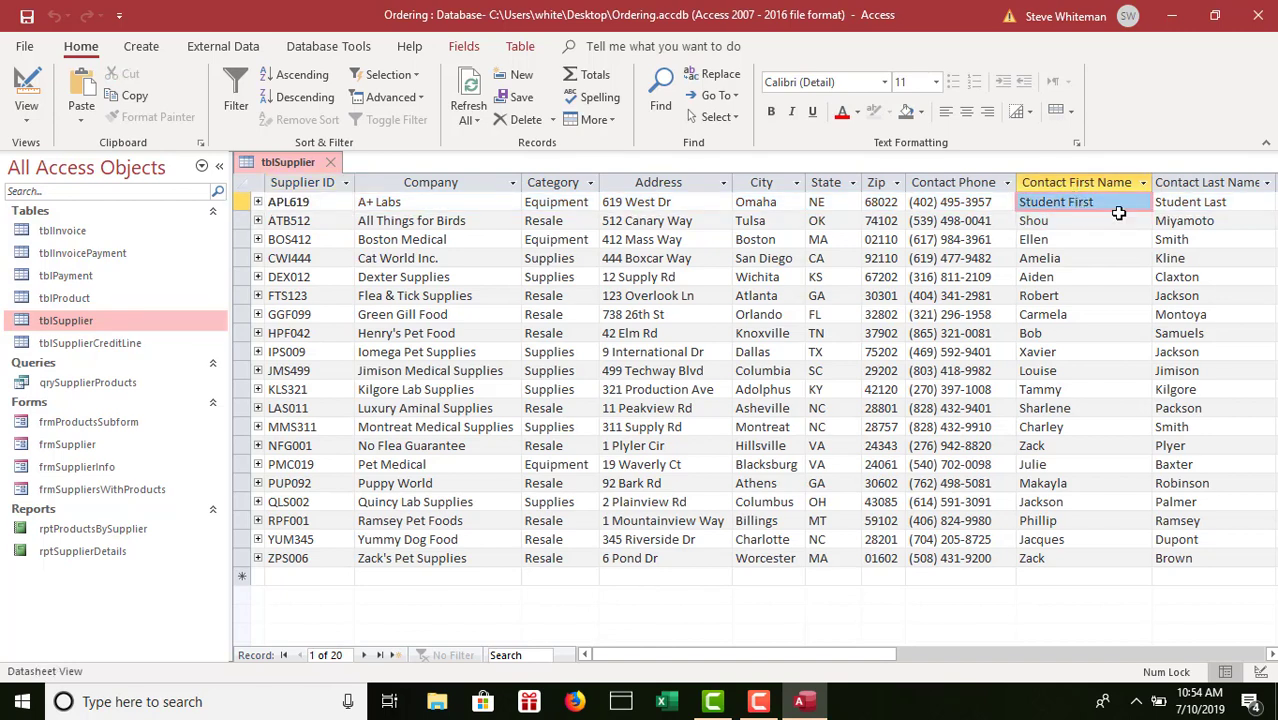
pyautogui.click(1115, 206)
pyautogui.moveTo(1095, 203); pyautogui.dragTo(930, 203)
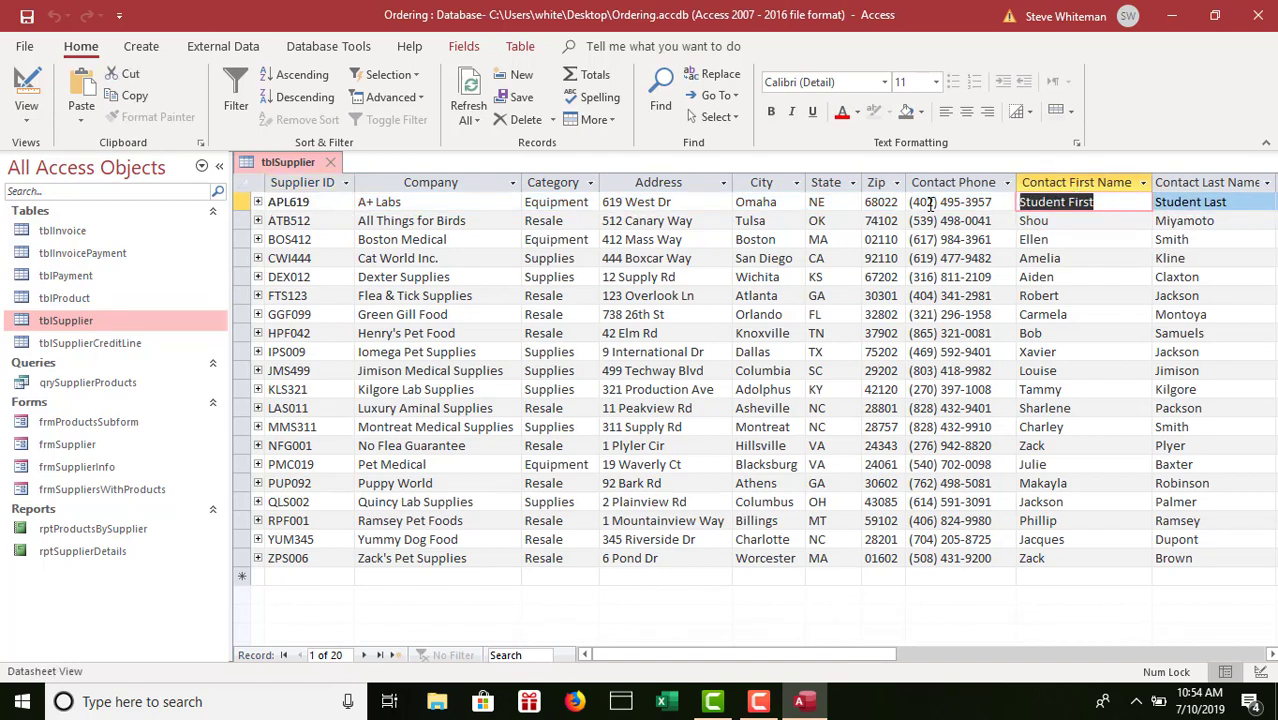
pyautogui.write('Steve')
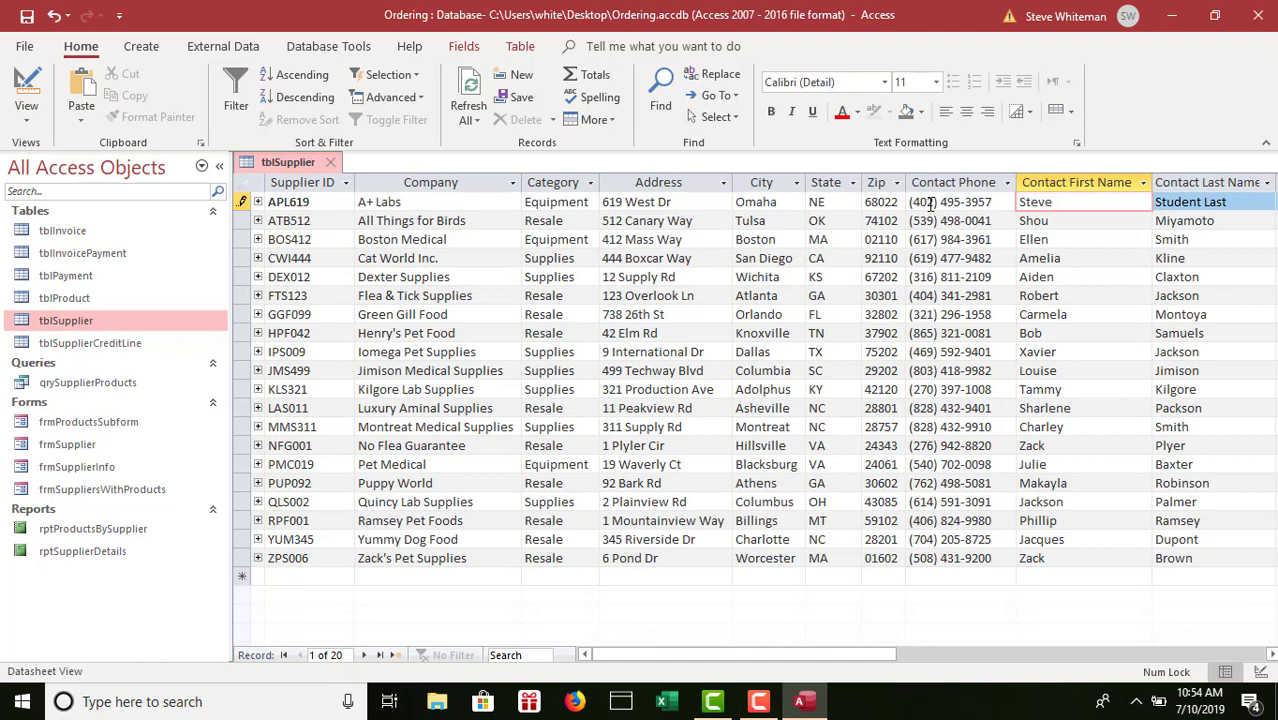
pyautogui.press('Tab')
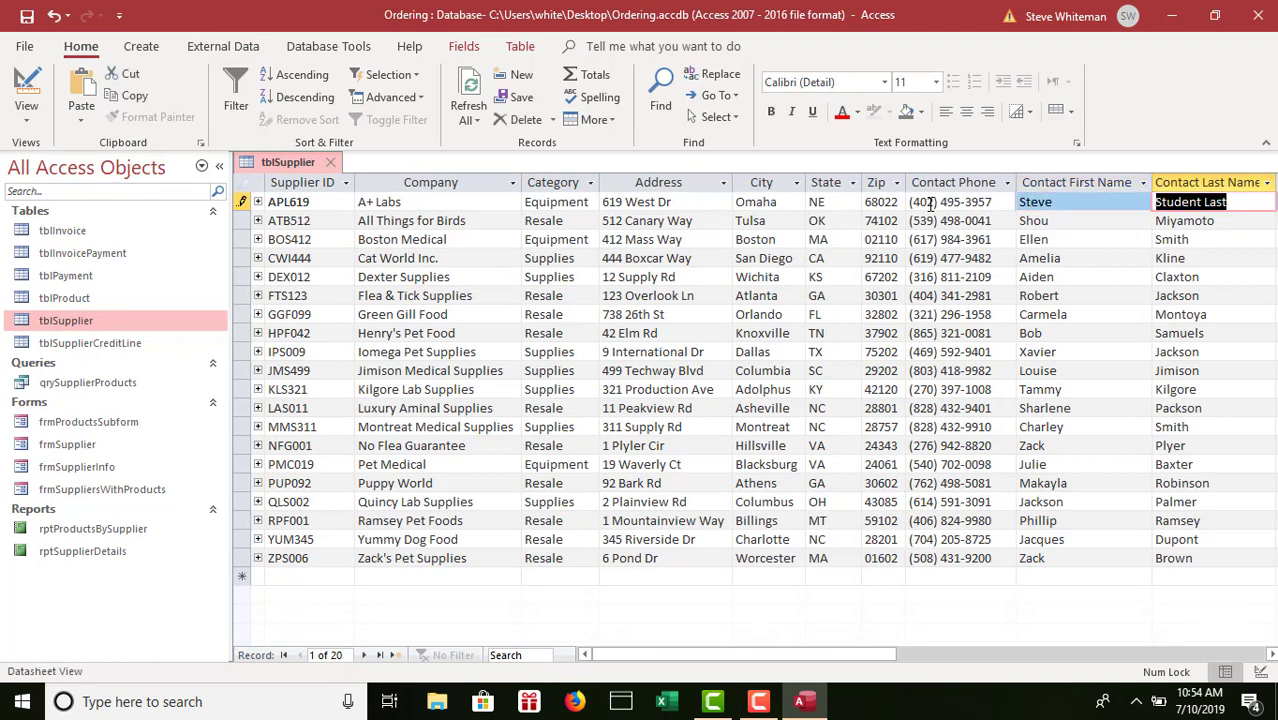
pyautogui.write('Whiteman')
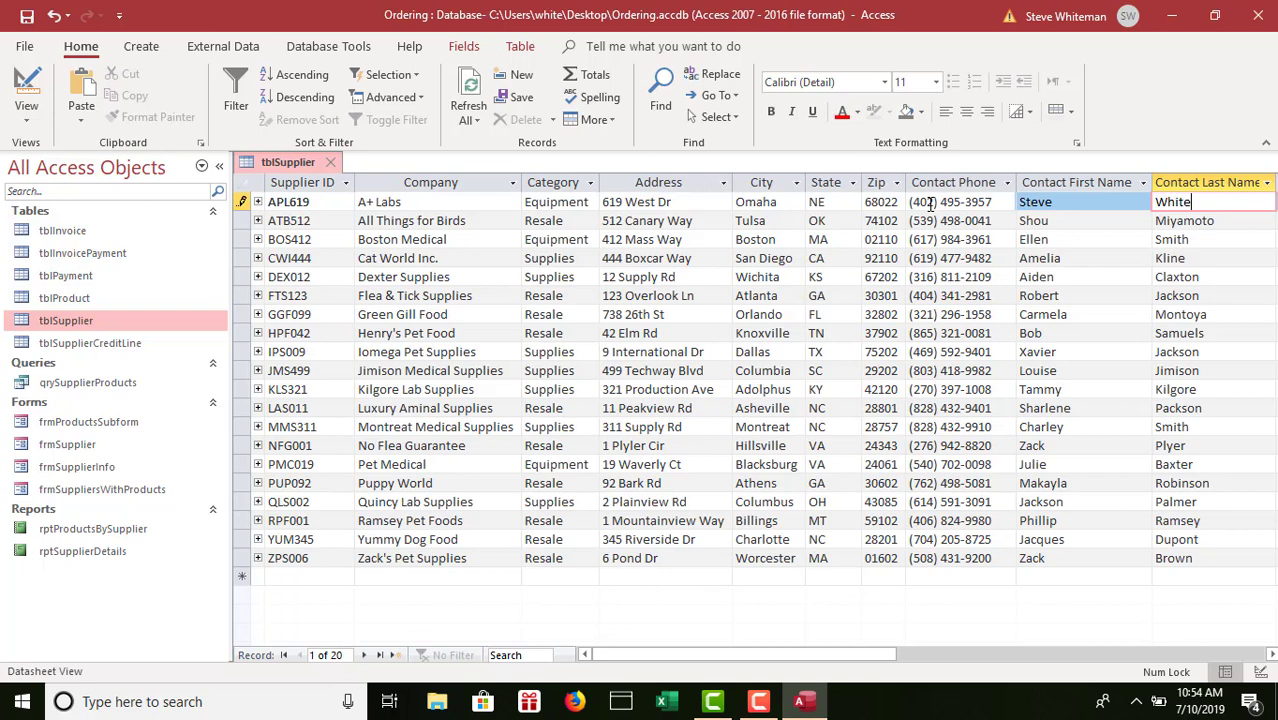
pyautogui.press('Tab')
# - Set the Notes field of the A+ Labs record to "Columbus, Ohio" and close the tblSupplier table
pyautogui.press('Tab')
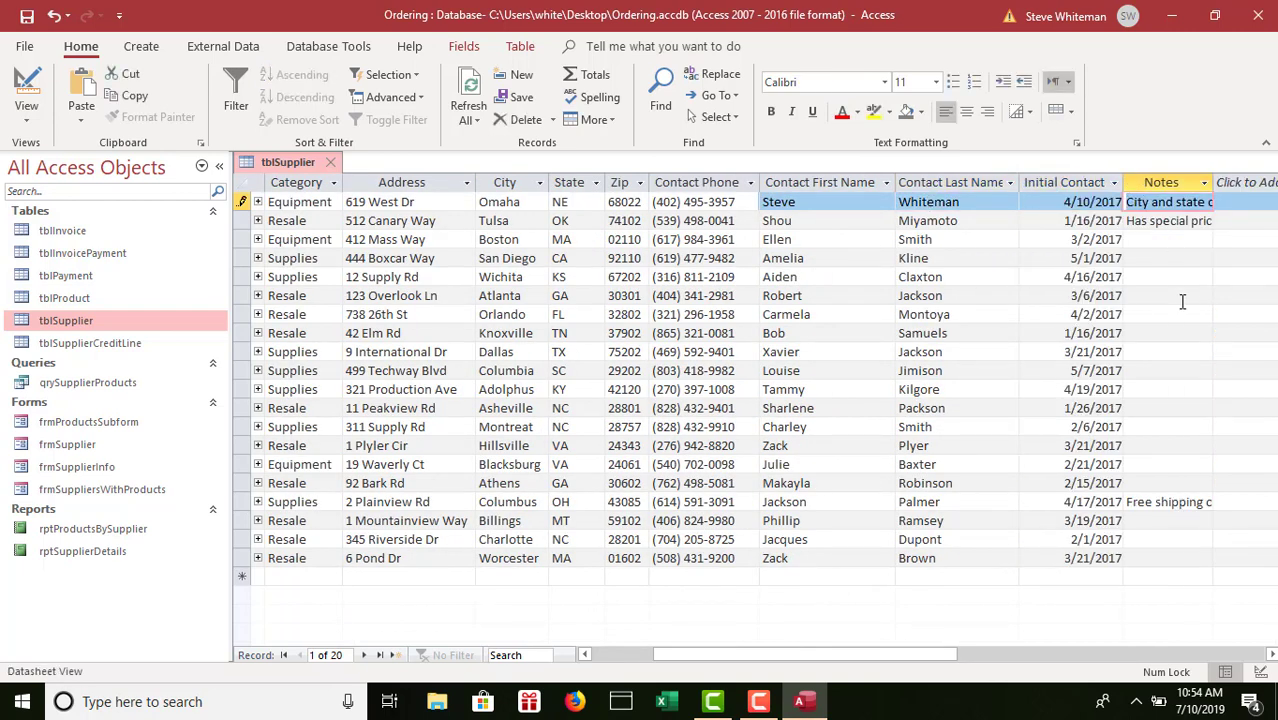
pyautogui.write('Colu')
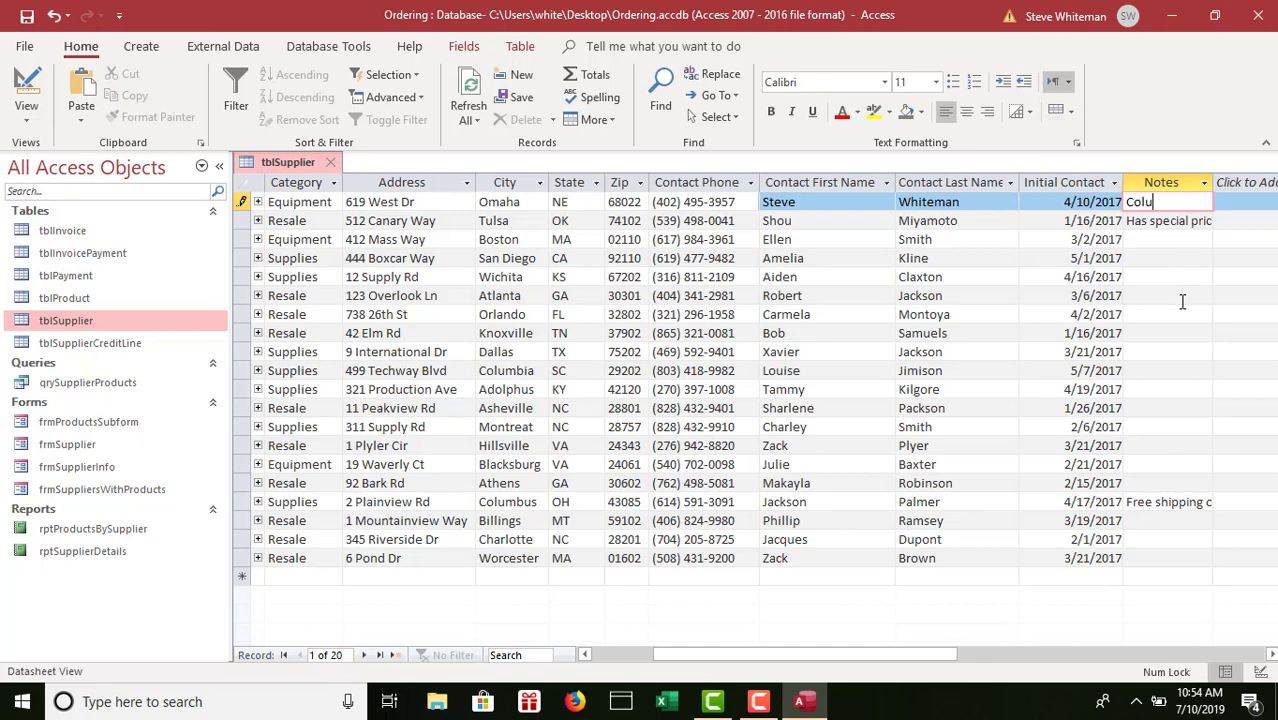
pyautogui.write('mbus, Ohi')
pyautogui.write('o')
pyautogui.press('Tab')
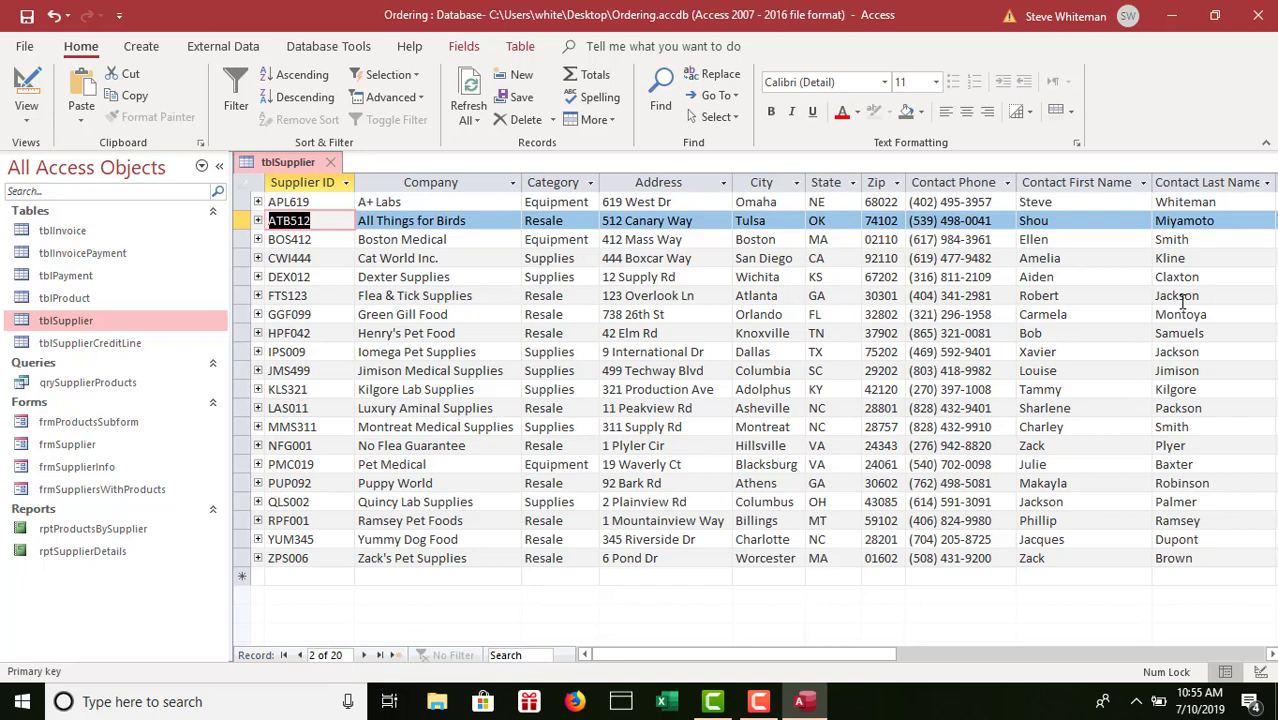
pyautogui.click(337, 162)
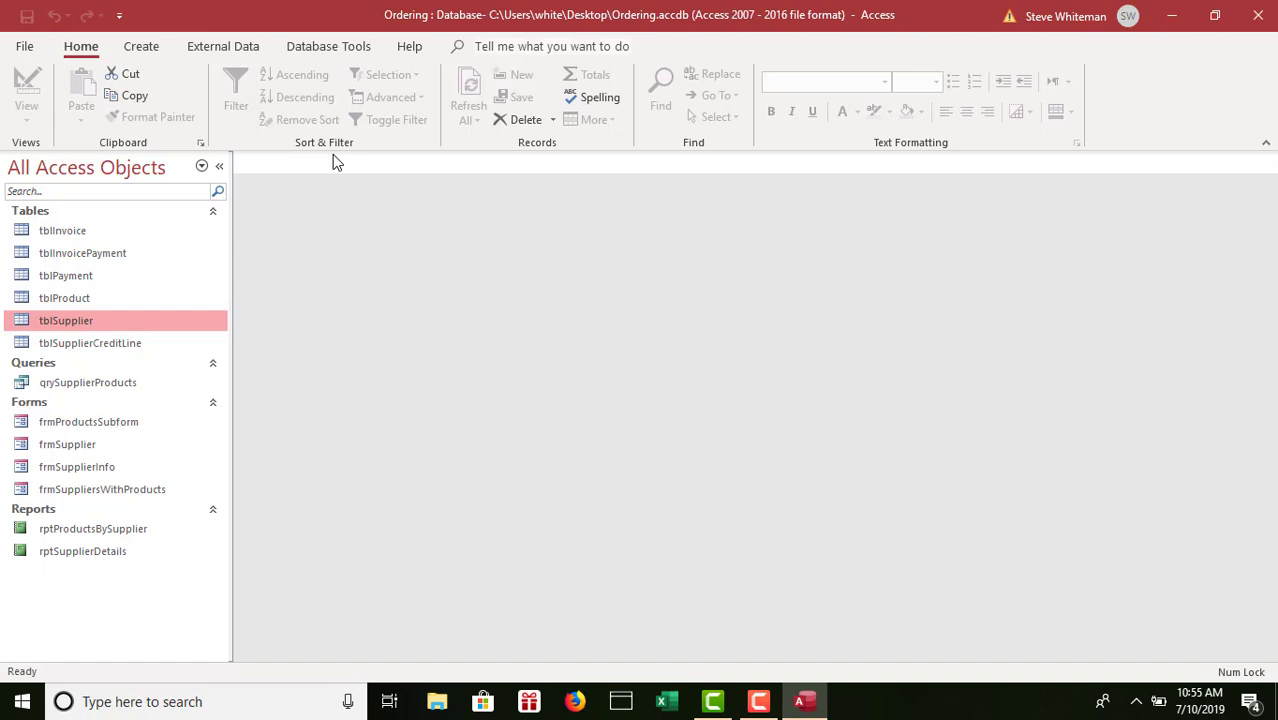
# - Create a new query in Design view based on tblProduct, close the Property Sheet and enlarge the table's field list to show all fields
pyautogui.click(139, 50)
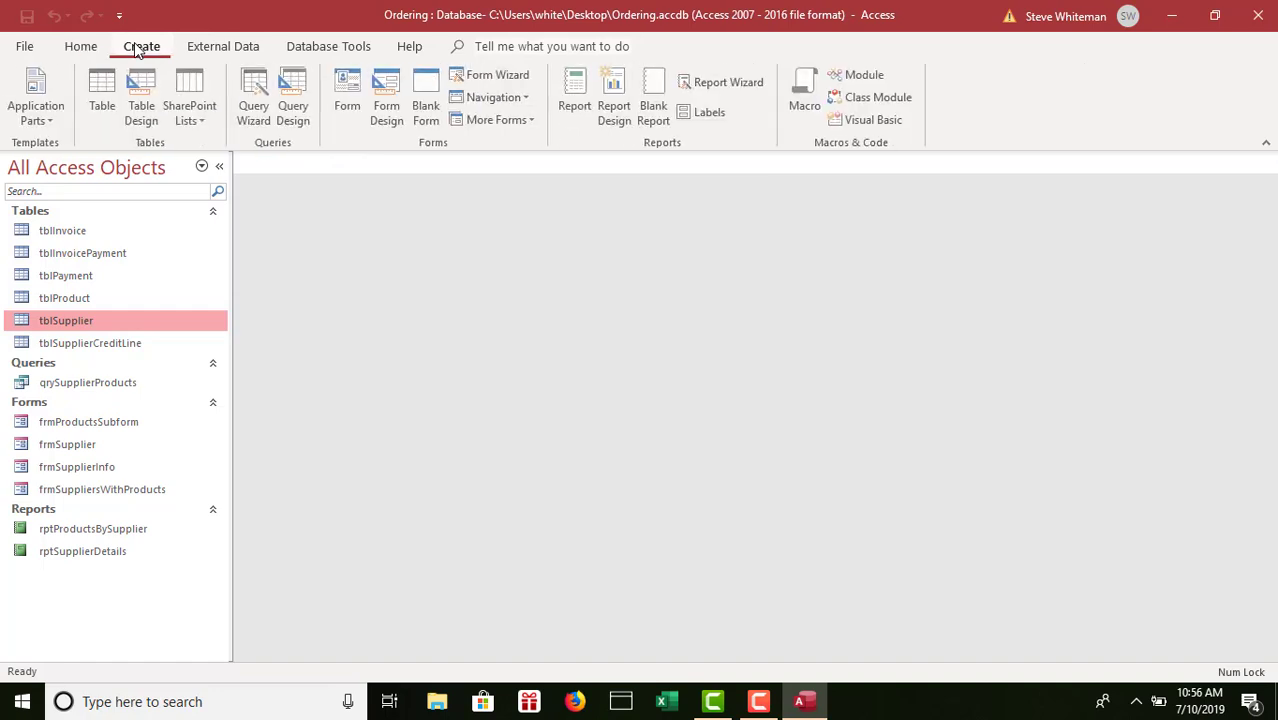
pyautogui.click(295, 95)
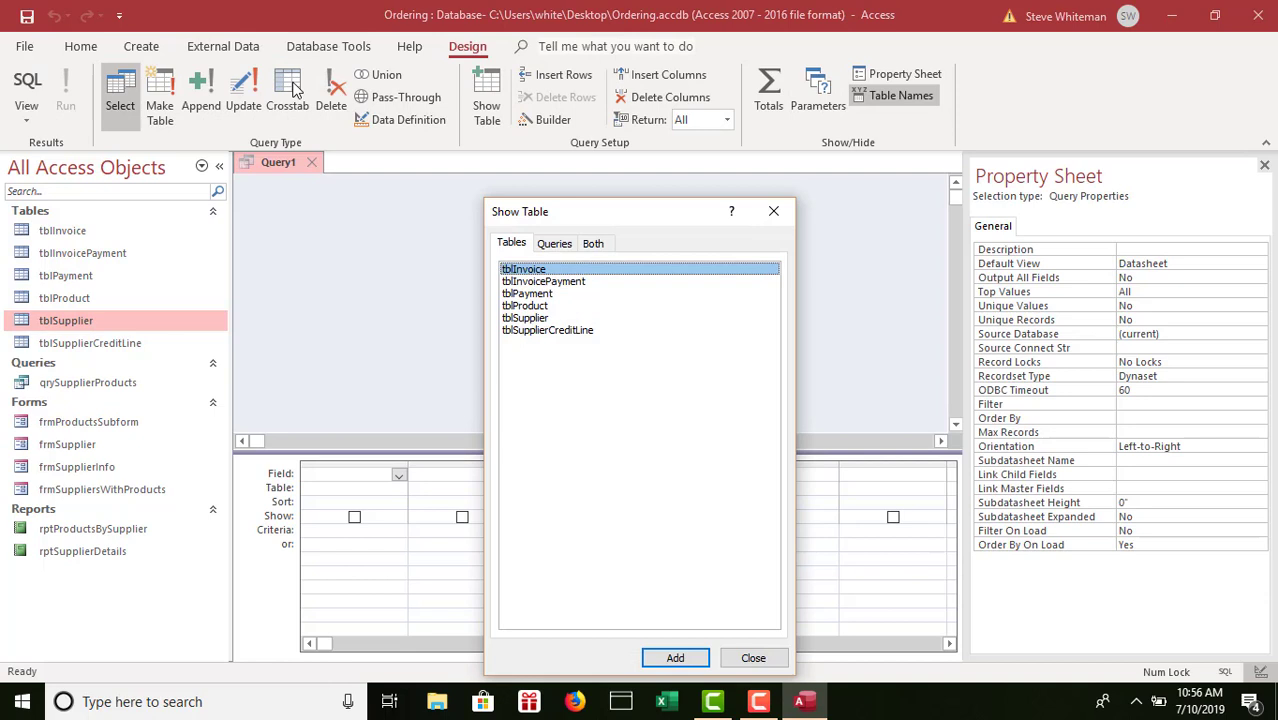
pyautogui.doubleClick(536, 306)
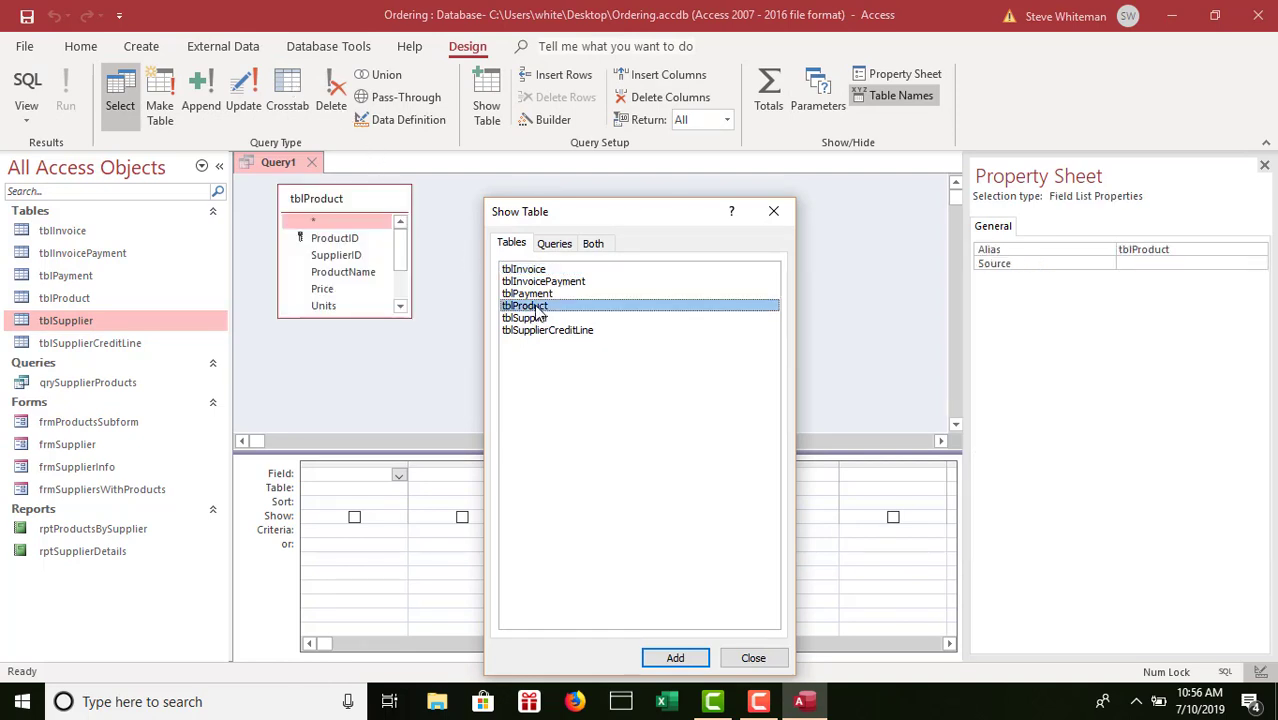
pyautogui.click(755, 658)
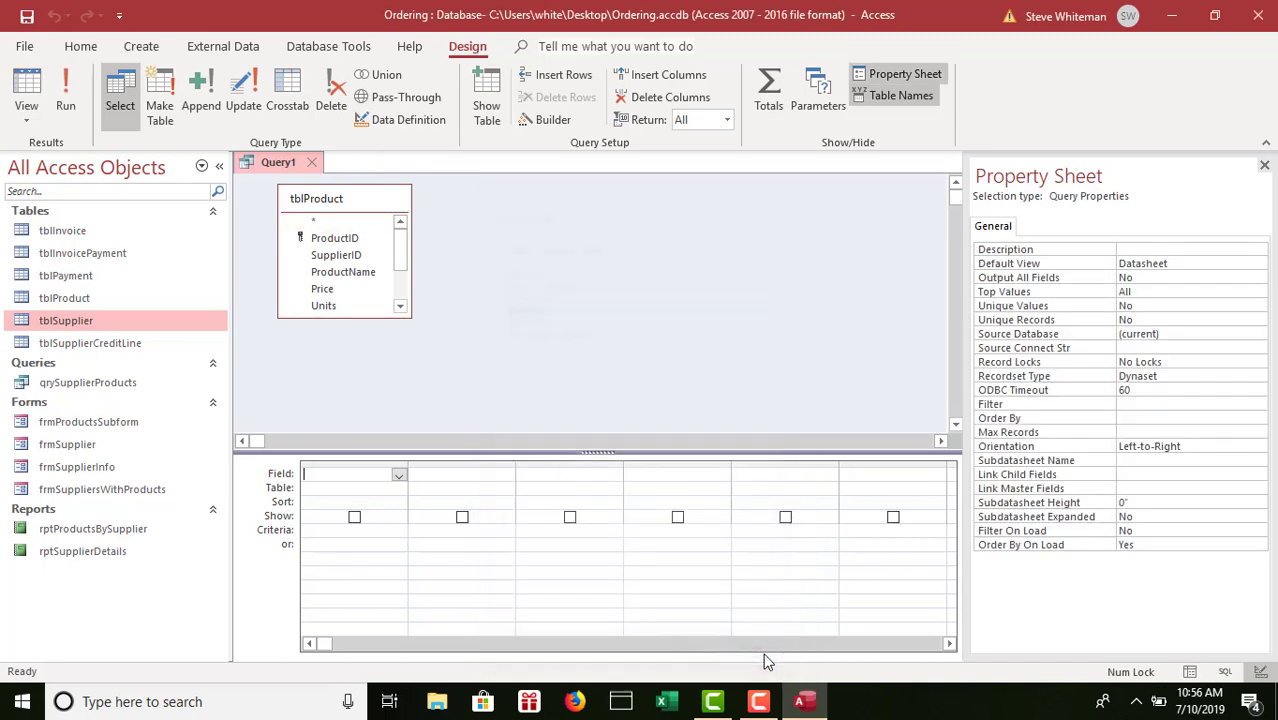
pyautogui.click(1265, 167)
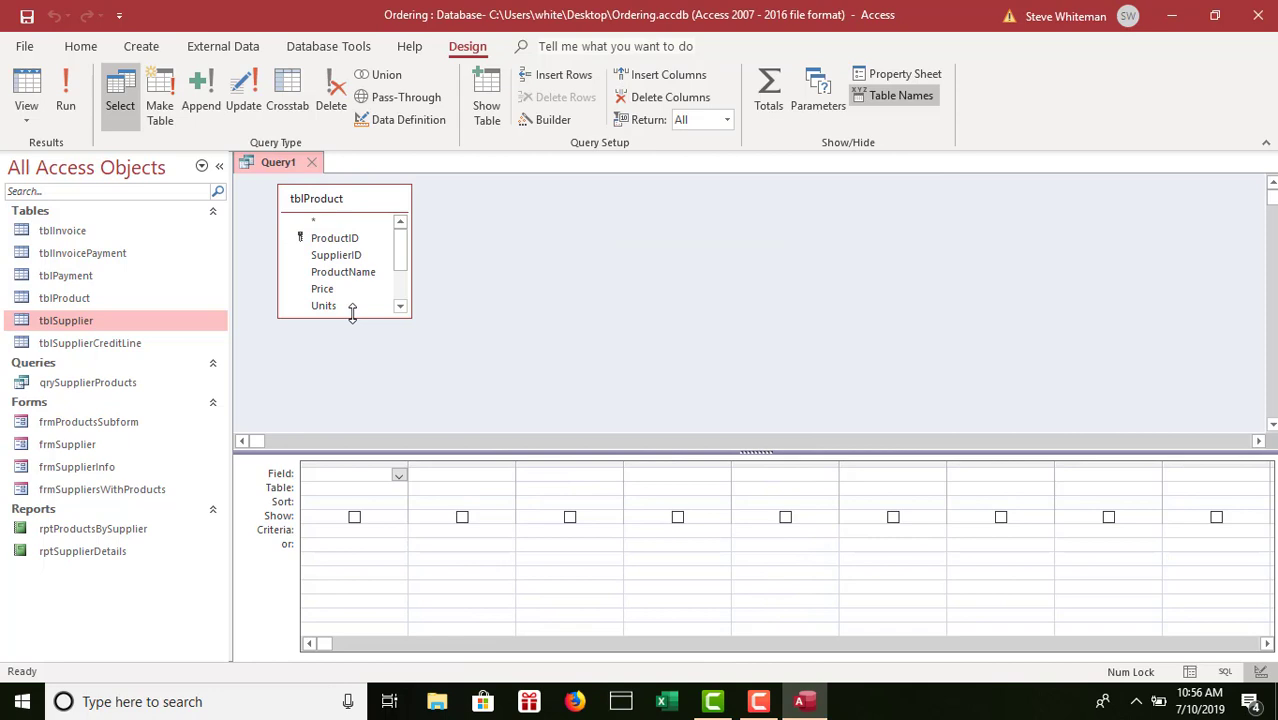
pyautogui.moveTo(352, 317); pyautogui.dragTo(354, 386)
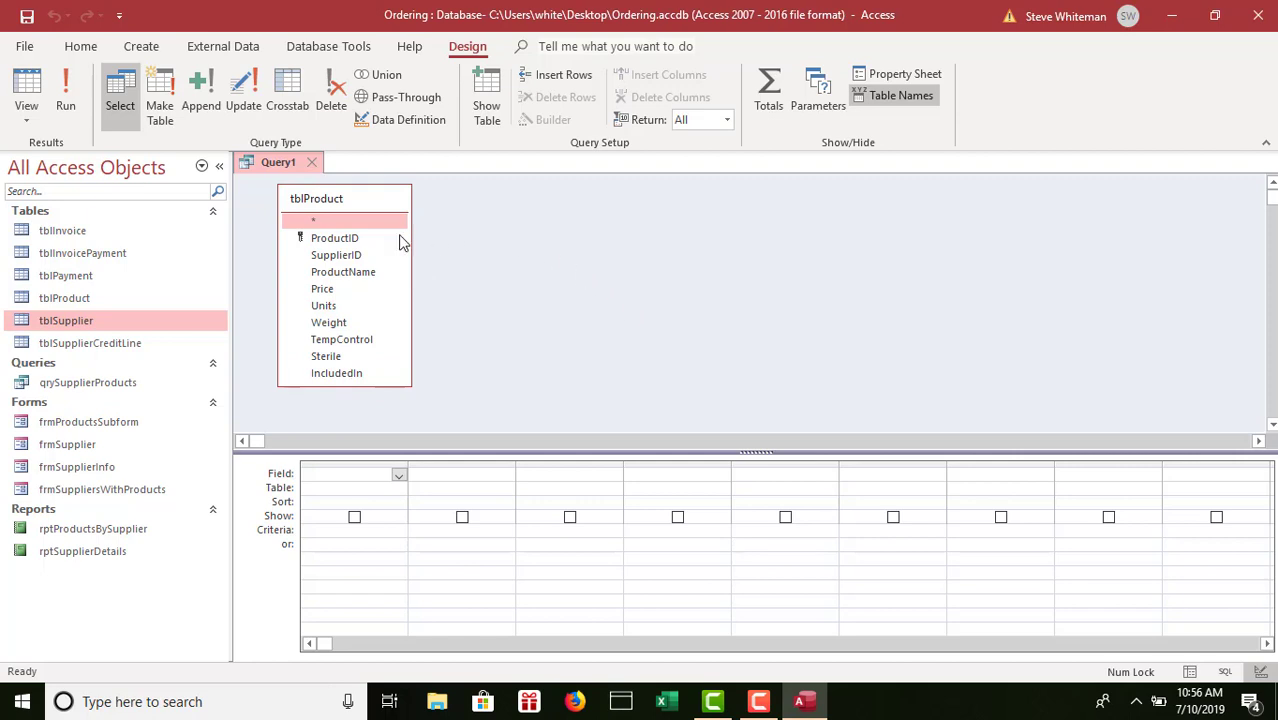
# - Add the ProductID, SupplierID, ProductName, Price, TempControl and Sterile fields from tblProduct to the query grid
pyautogui.doubleClick(348, 239)
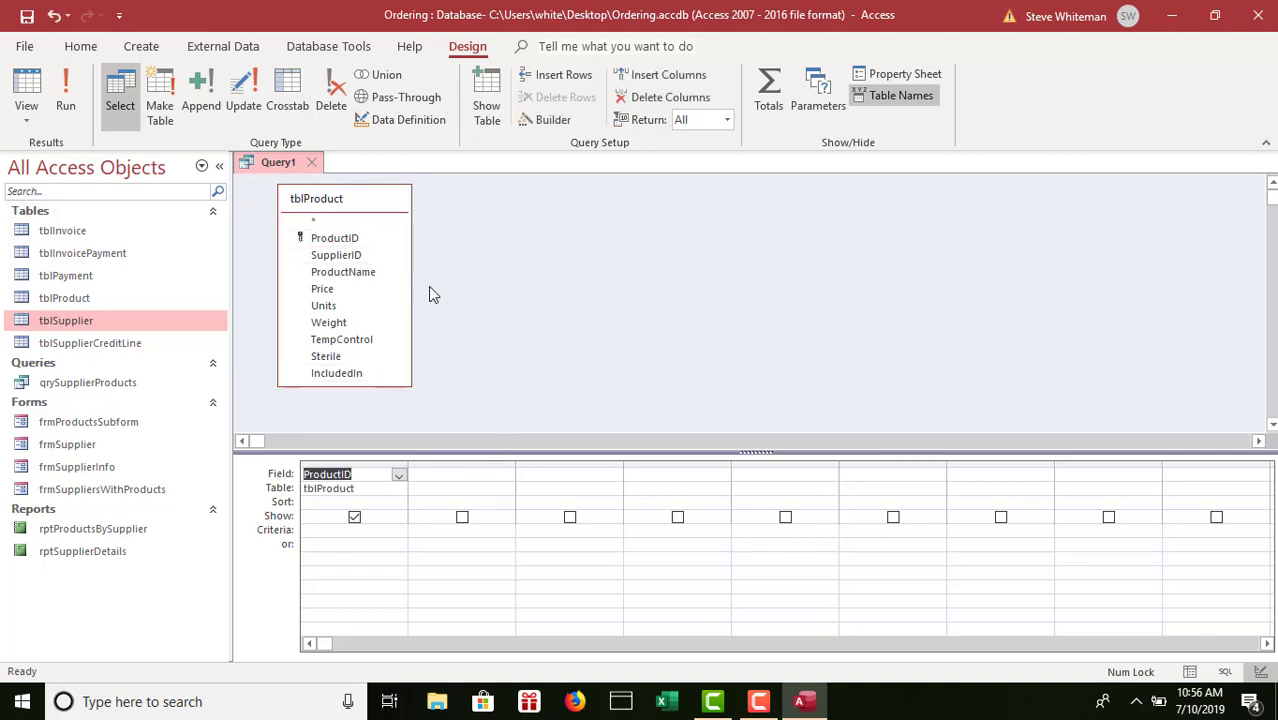
pyautogui.click(328, 258)
pyautogui.doubleClick(328, 258)
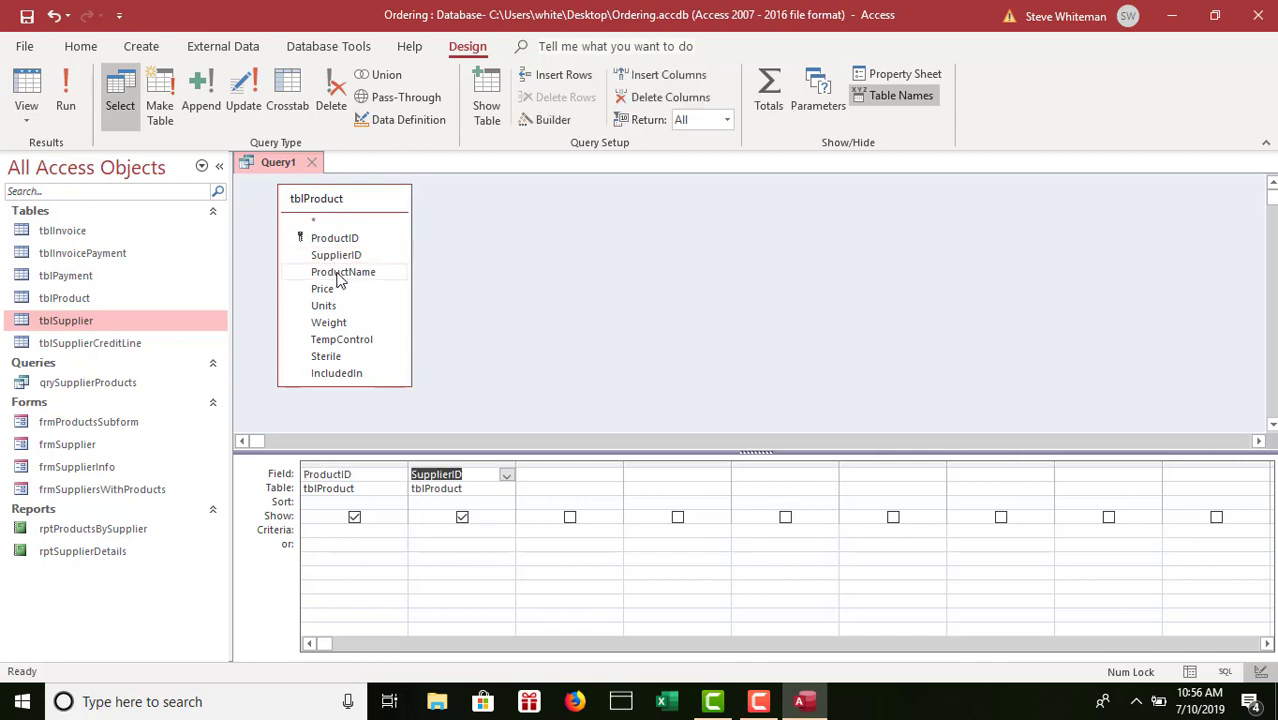
pyautogui.doubleClick(338, 278)
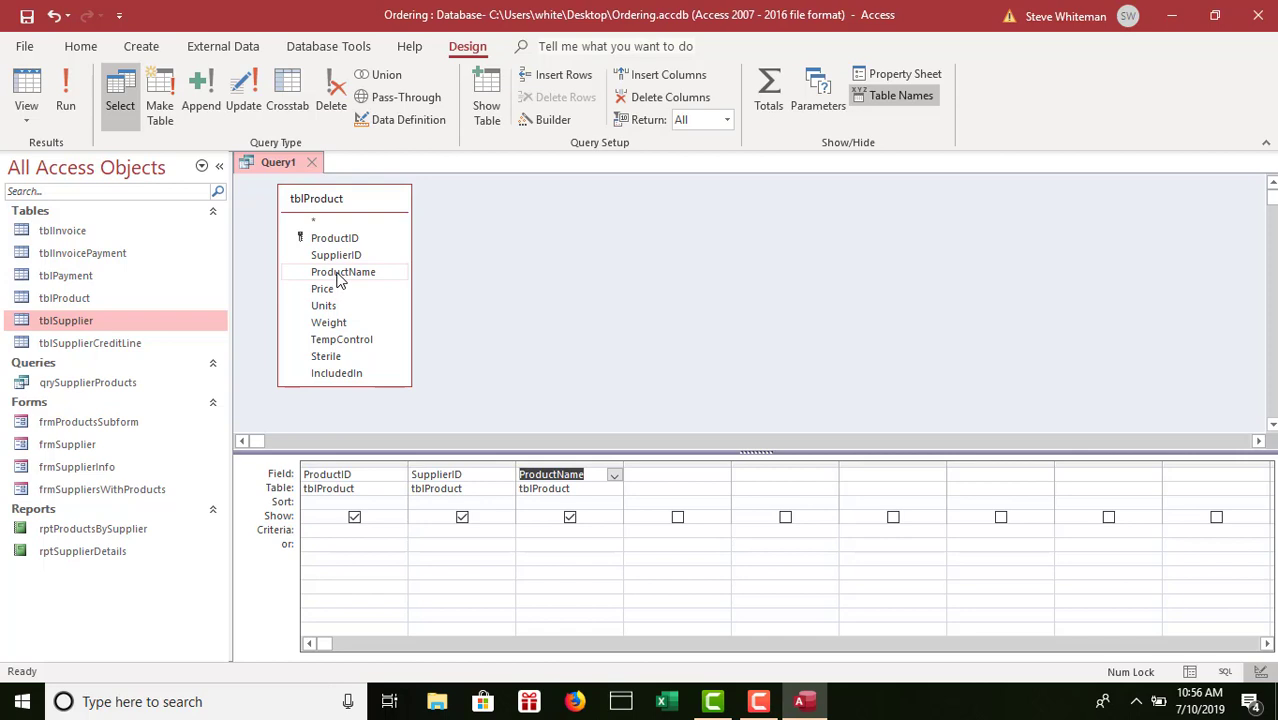
pyautogui.doubleClick(336, 292)
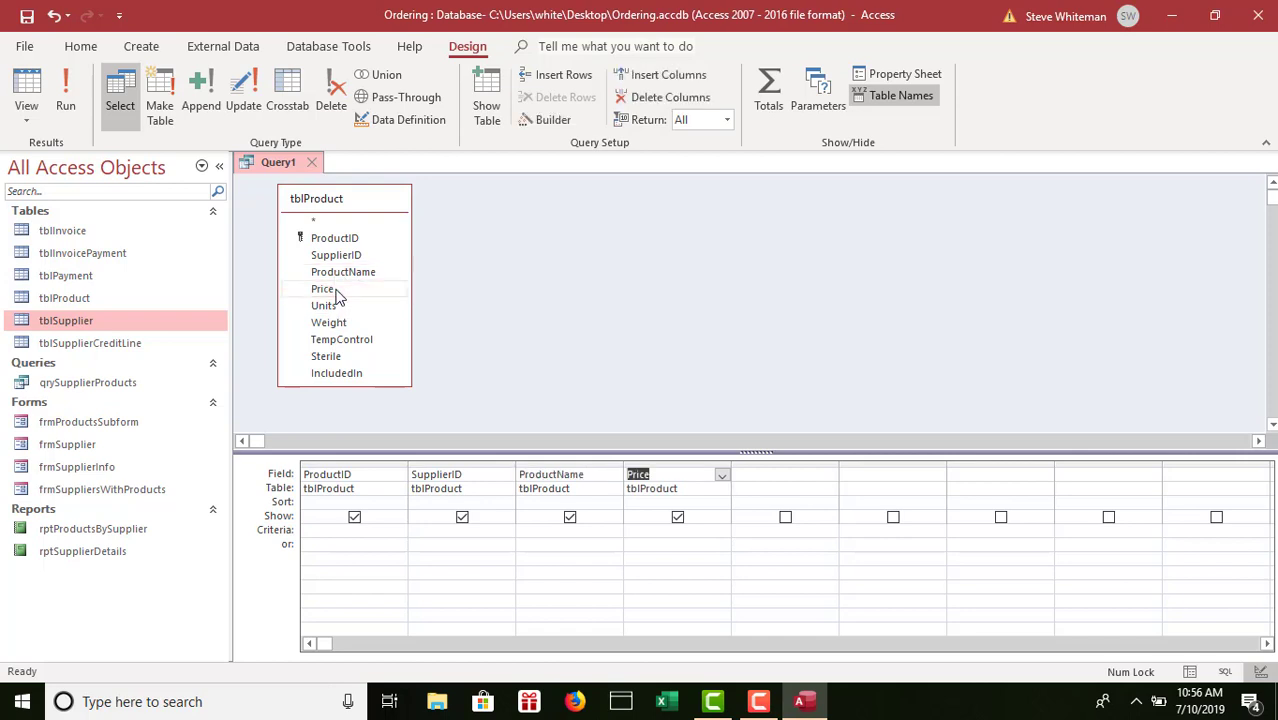
pyautogui.doubleClick(341, 342)
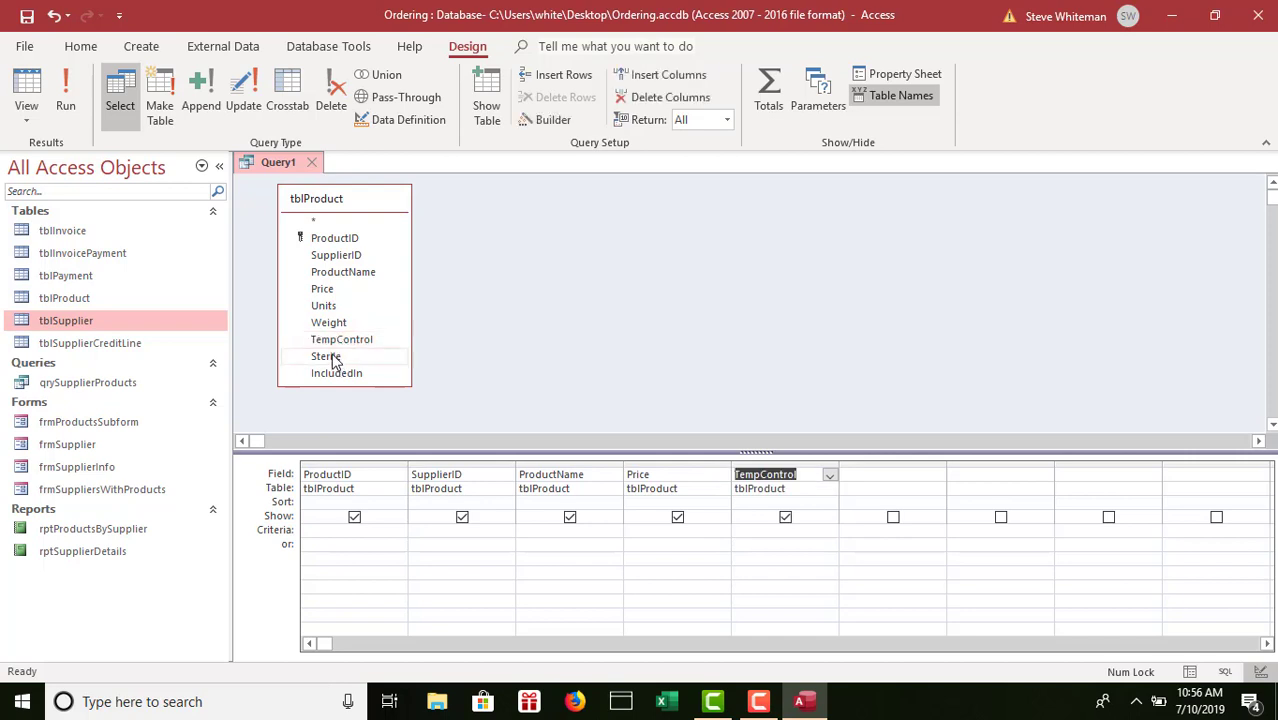
pyautogui.doubleClick(326, 357)
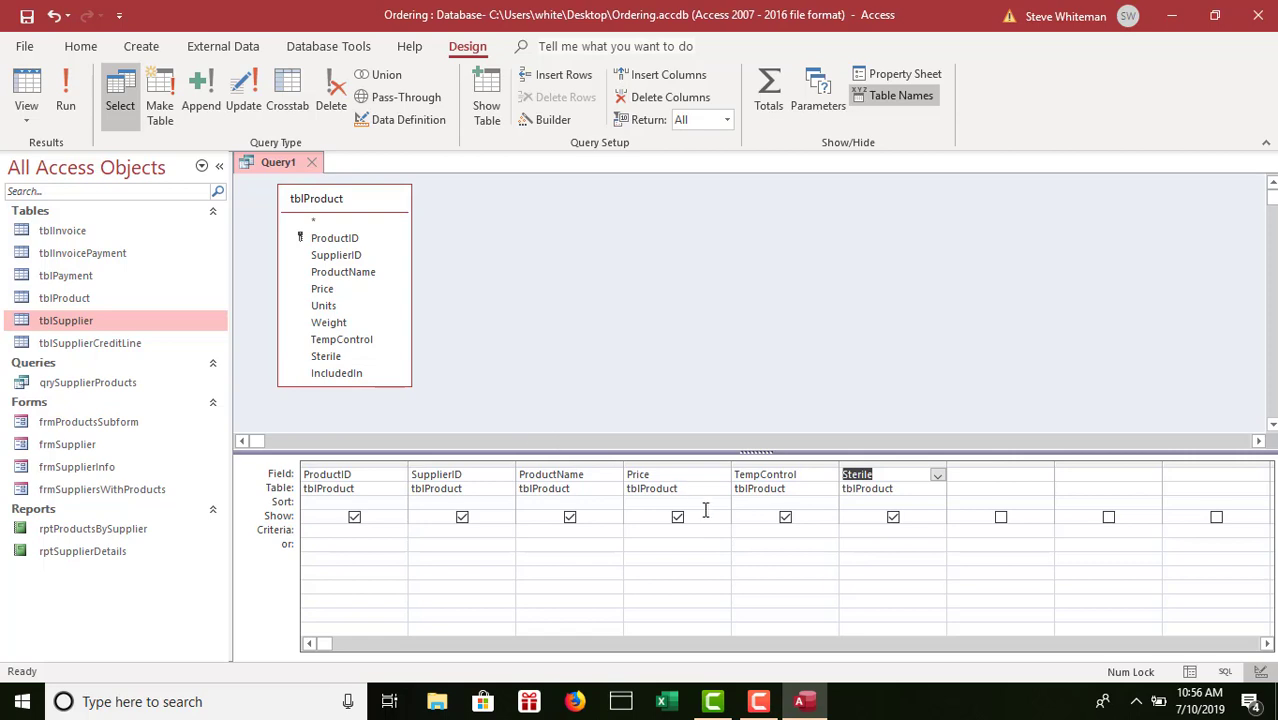
# - Set the TempControl field's criterion to Yes in the query grid
pyautogui.click(740, 530)
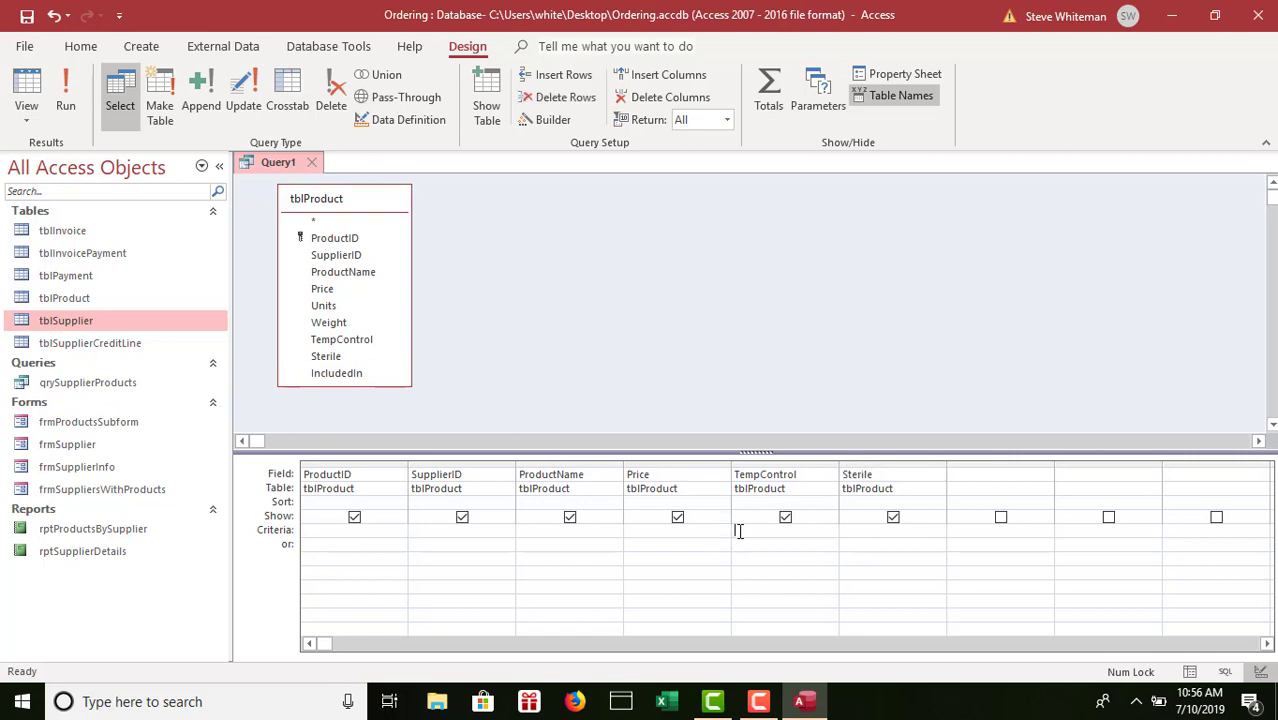
pyautogui.write('Yes')
pyautogui.press('Tab')
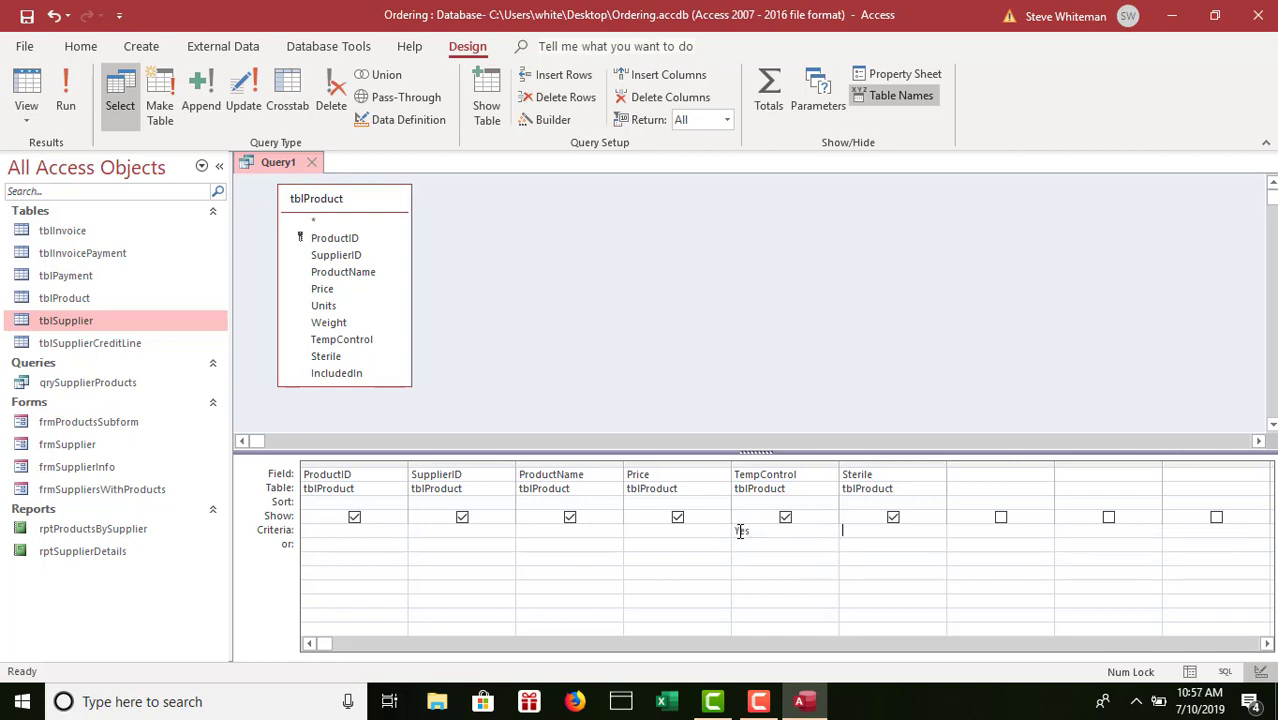
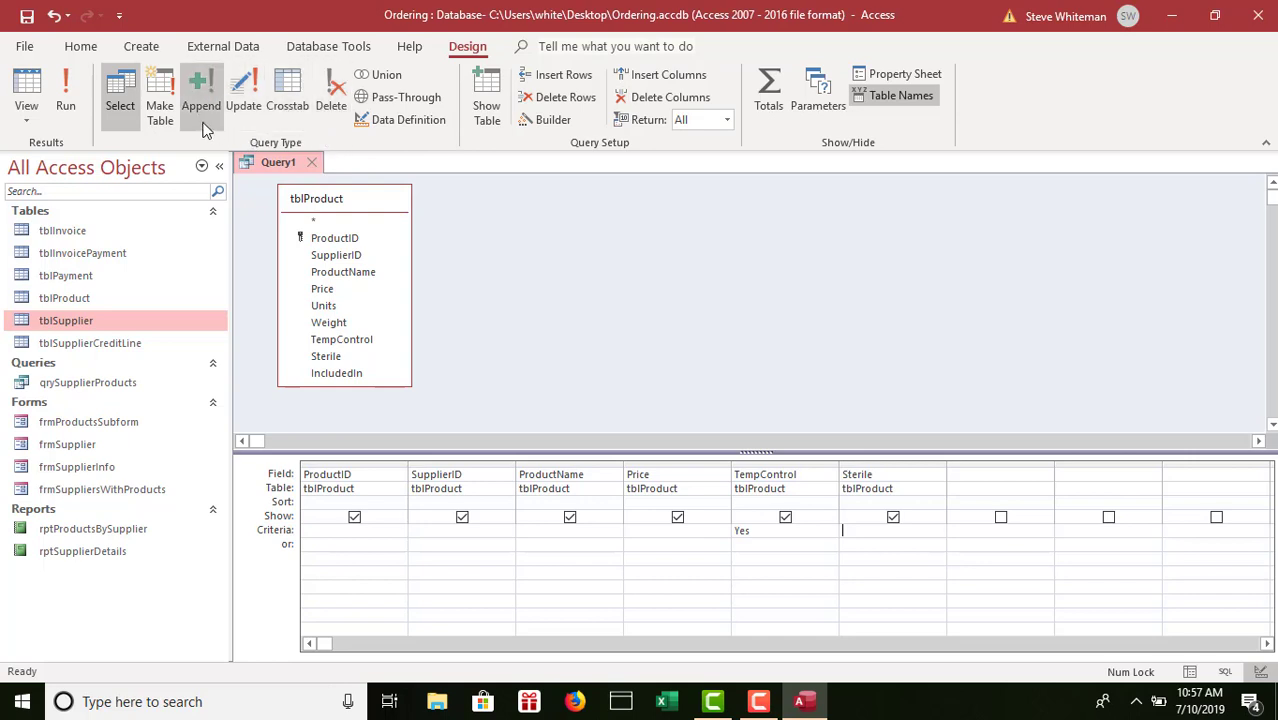
# - Convert the query to a make-table query creating tblProductSpecialEnviron in the current database, and run it to create the table
pyautogui.click(162, 88)
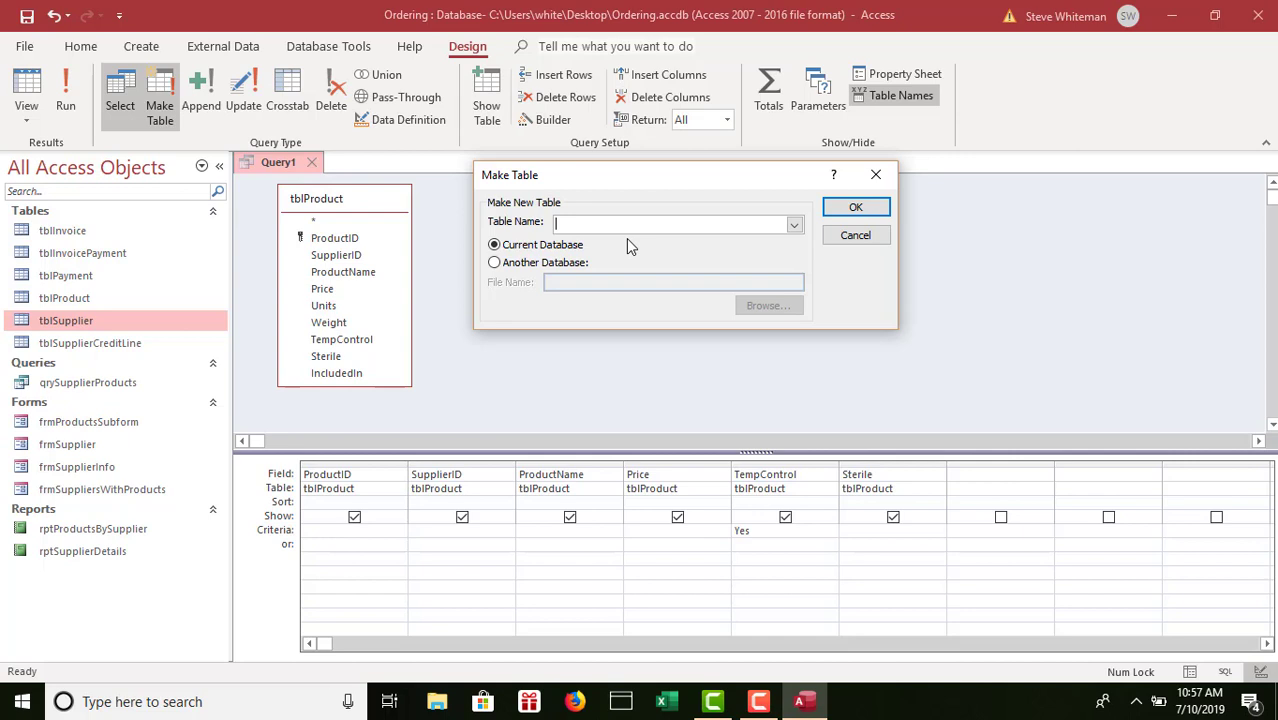
pyautogui.write('tblProductSpecialEnvir')
pyautogui.write('on')
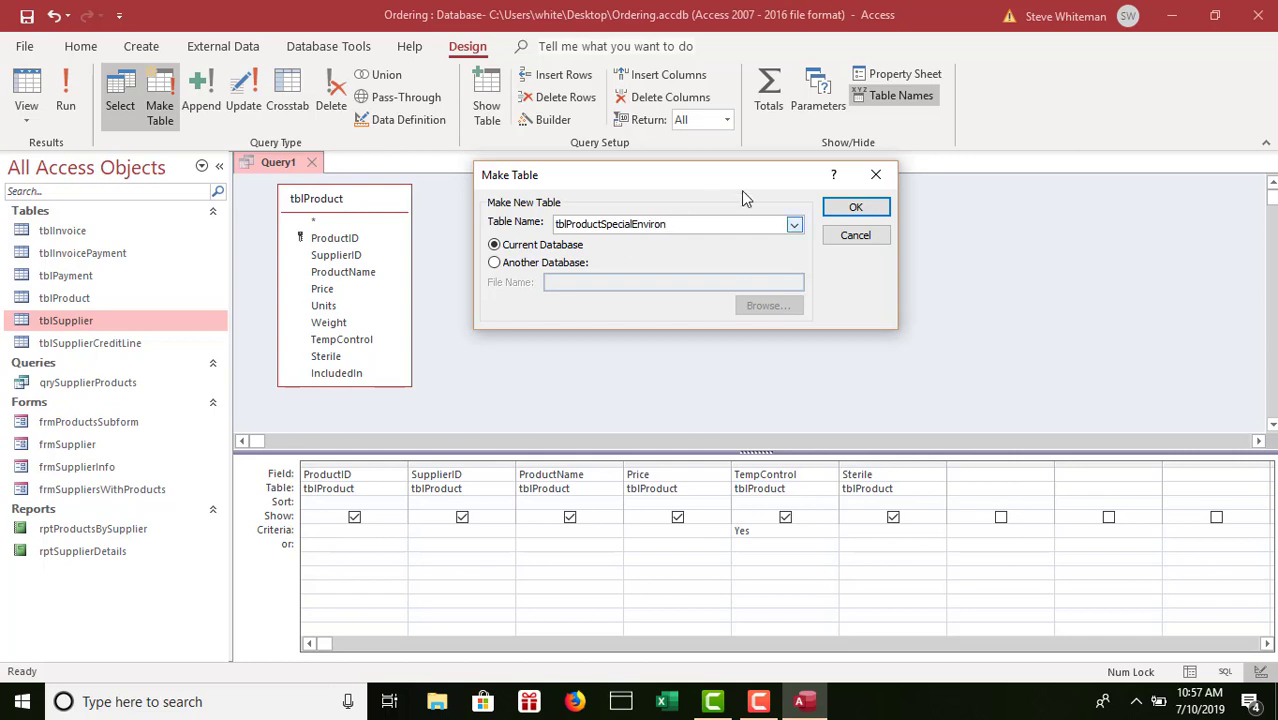
pyautogui.click(831, 209)
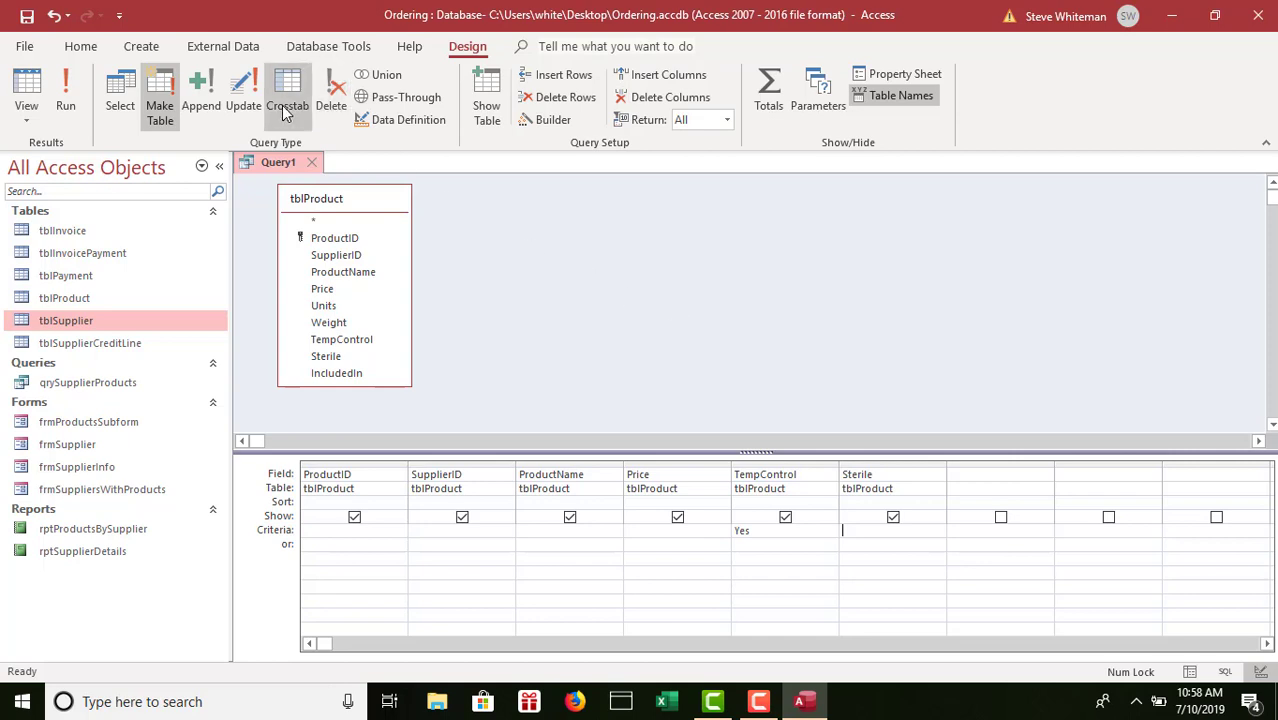
pyautogui.click(66, 90)
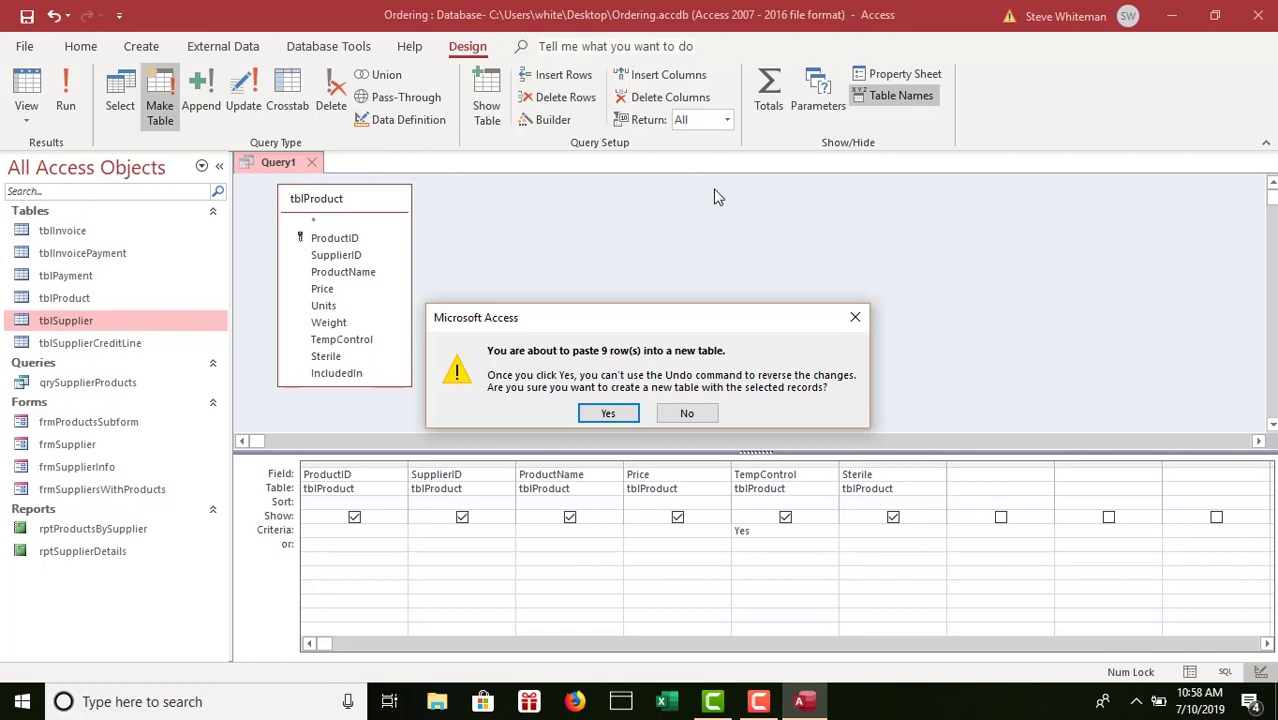
pyautogui.click(610, 416)
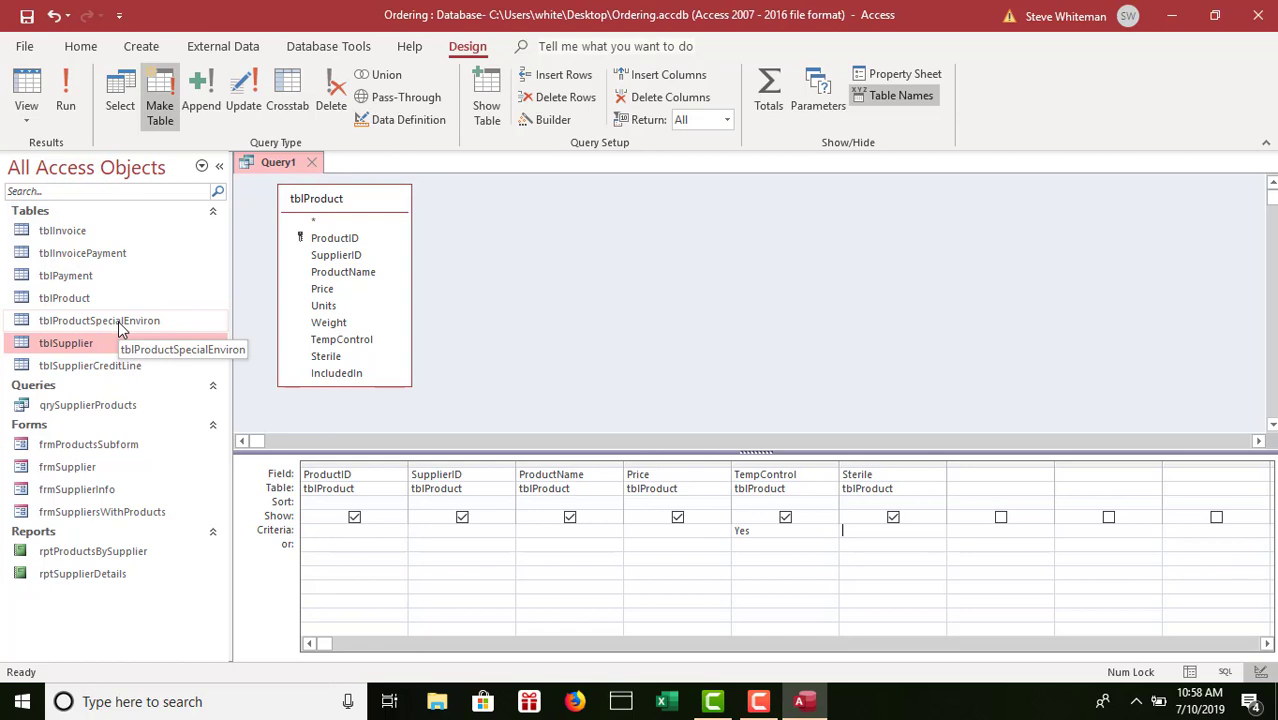
# - Save the make-table query as qryMakeSpecialEnviron and close it
pyautogui.click(27, 17)
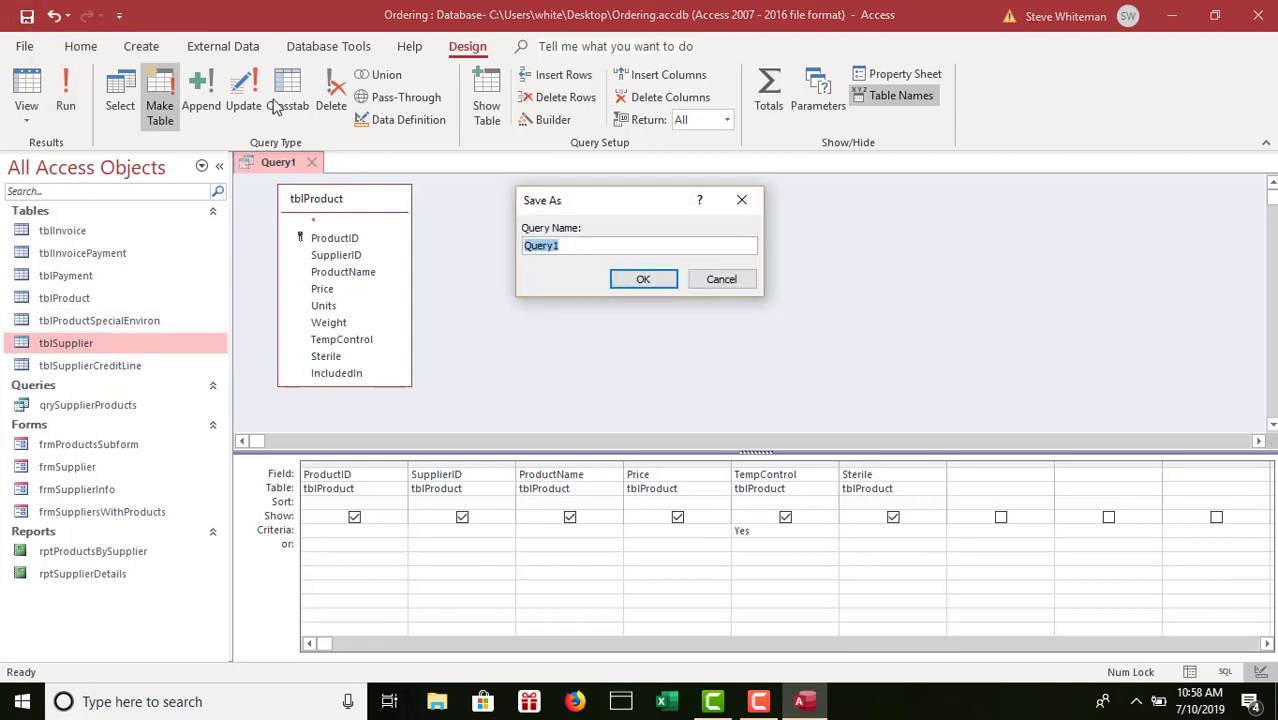
pyautogui.write('qryMake S')
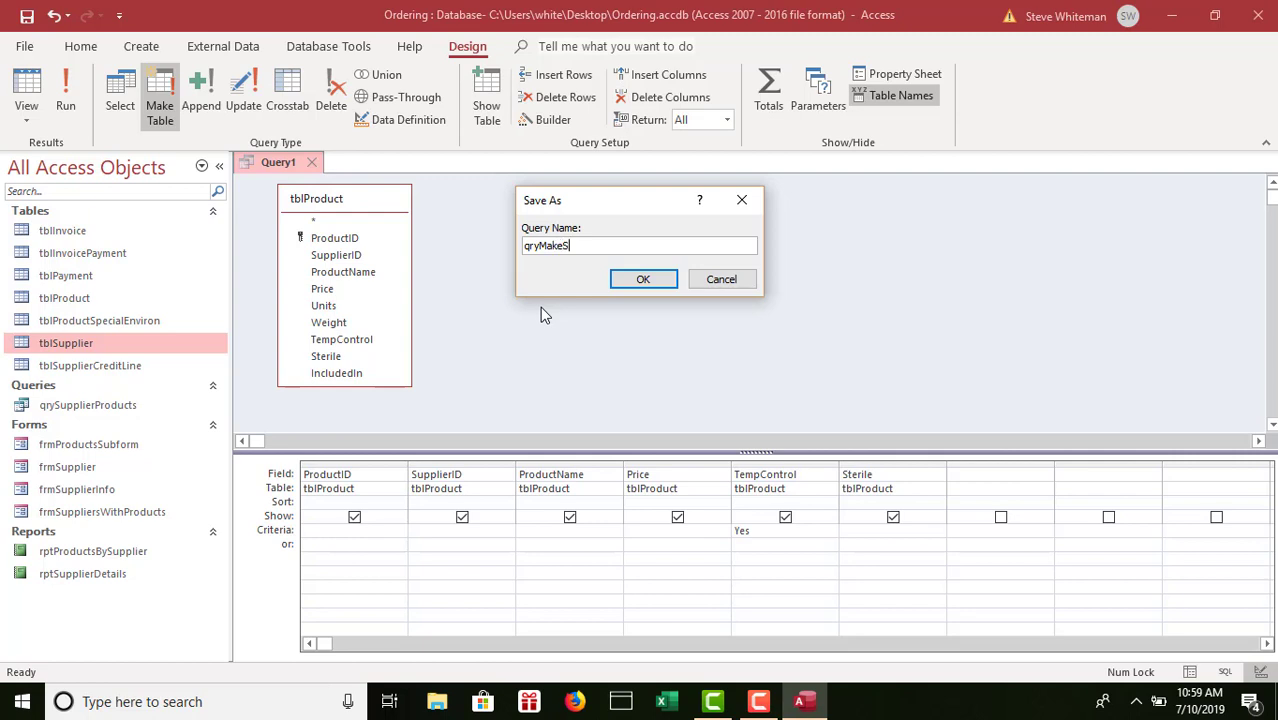
pyautogui.write('pecialEnviron')
pyautogui.click(641, 280)
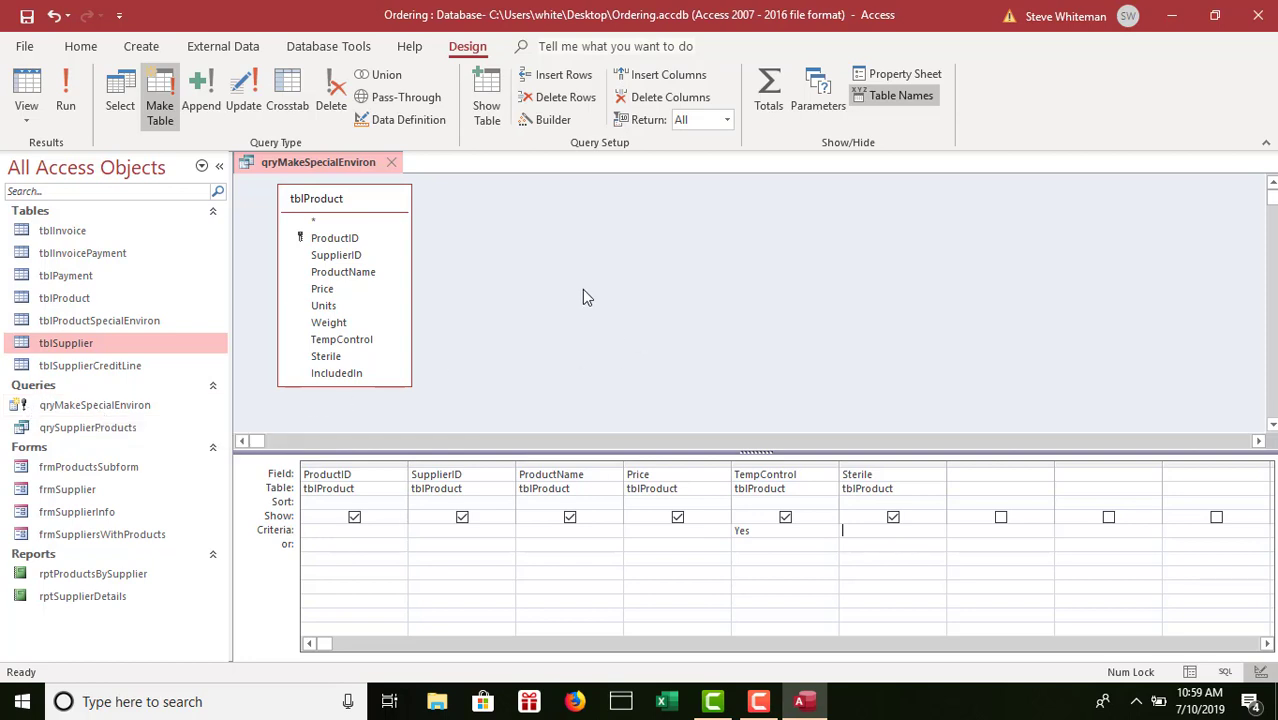
pyautogui.click(391, 162)
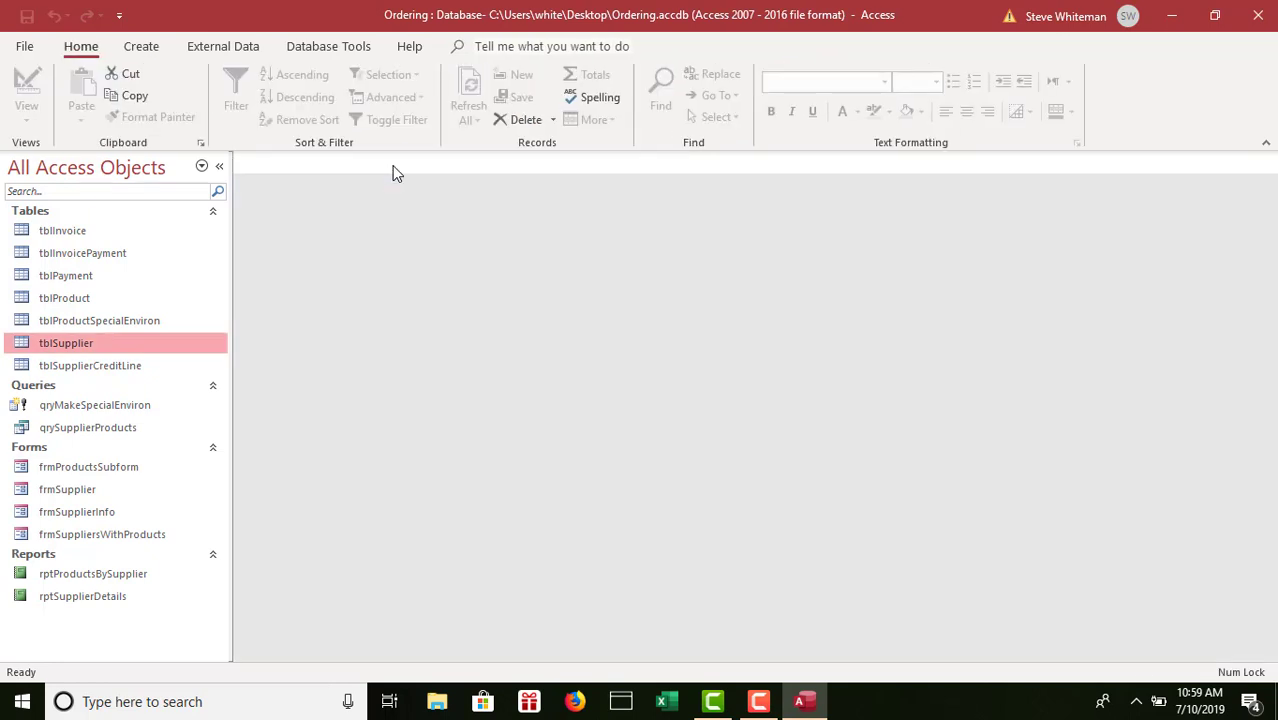
# - Open the tblProductSpecialEnviron table and fit all its columns, ProductID through Sterile, to the width of their contents
pyautogui.doubleClick(139, 321)
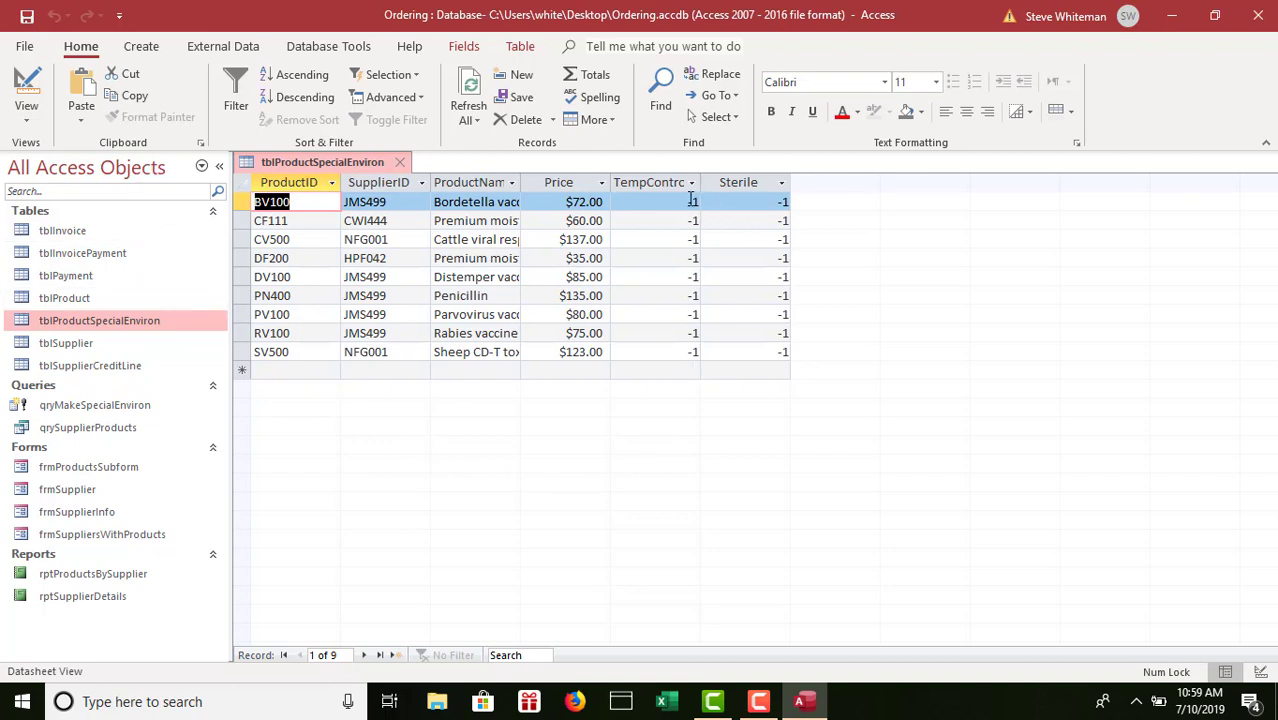
pyautogui.click(403, 170)
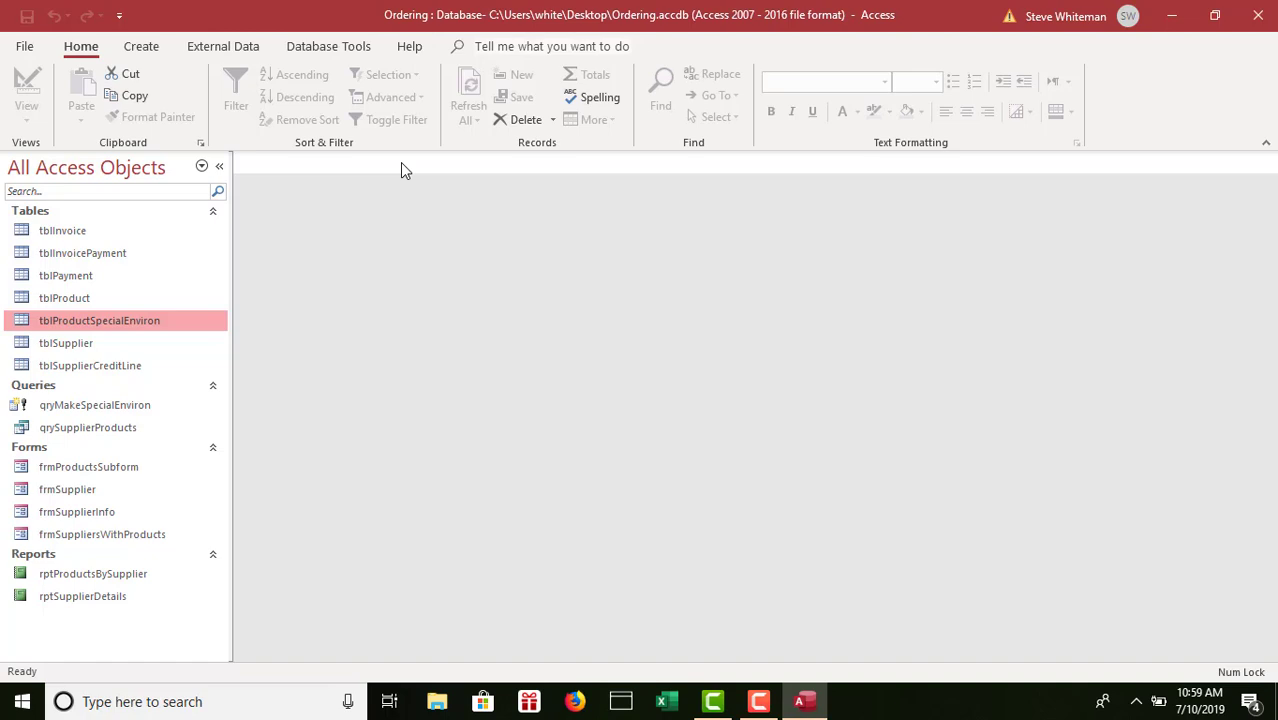
pyautogui.doubleClick(155, 320)
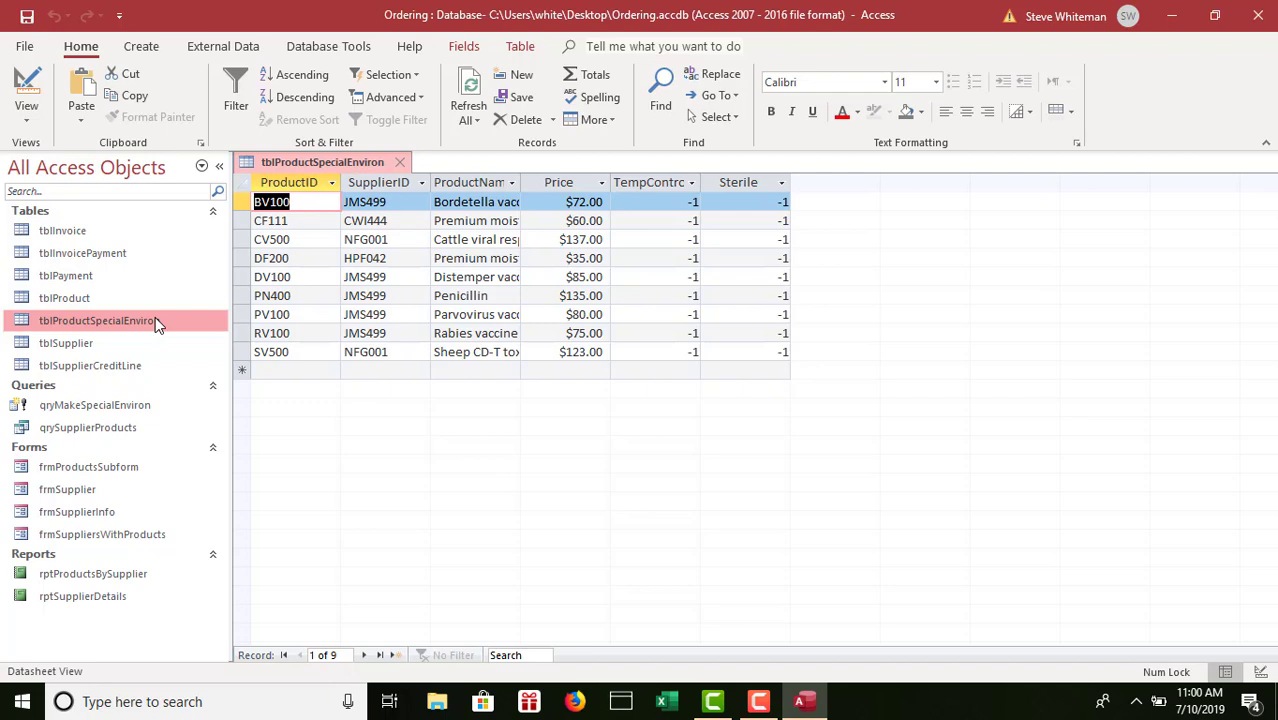
pyautogui.click(292, 180)
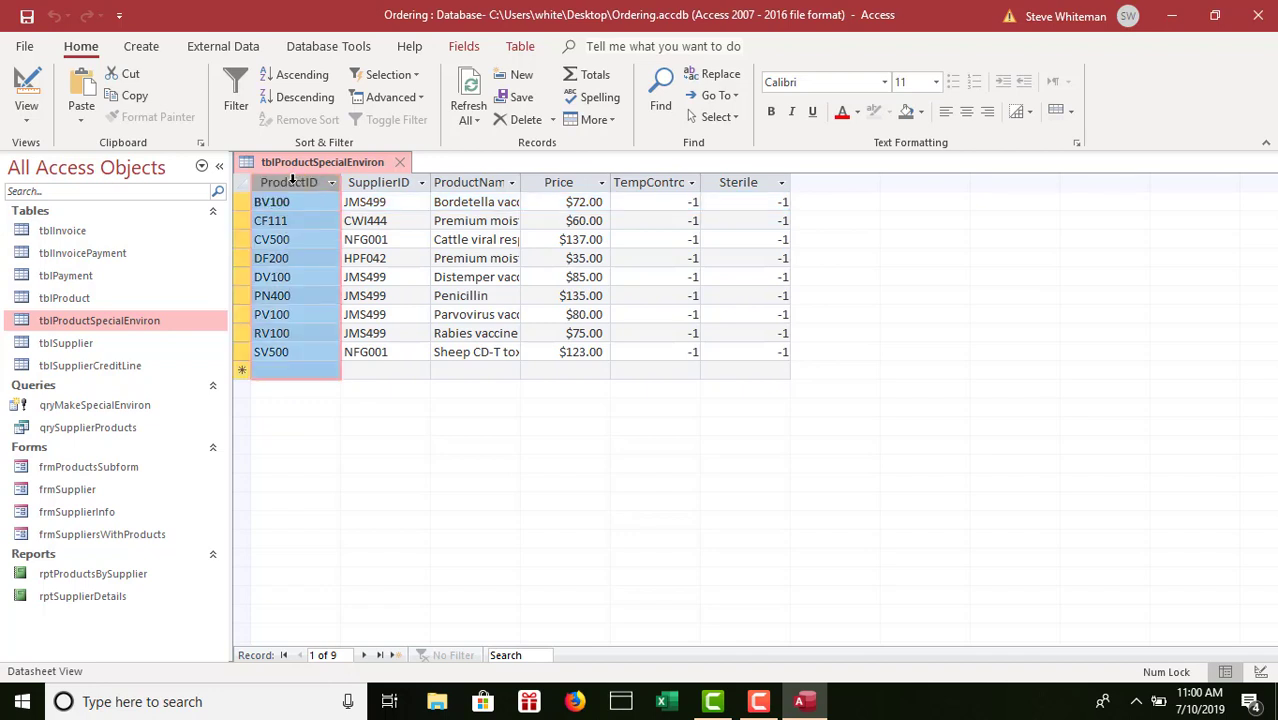
pyautogui.keyDown('shift'); pyautogui.click(748, 180); pyautogui.keyUp('shift')
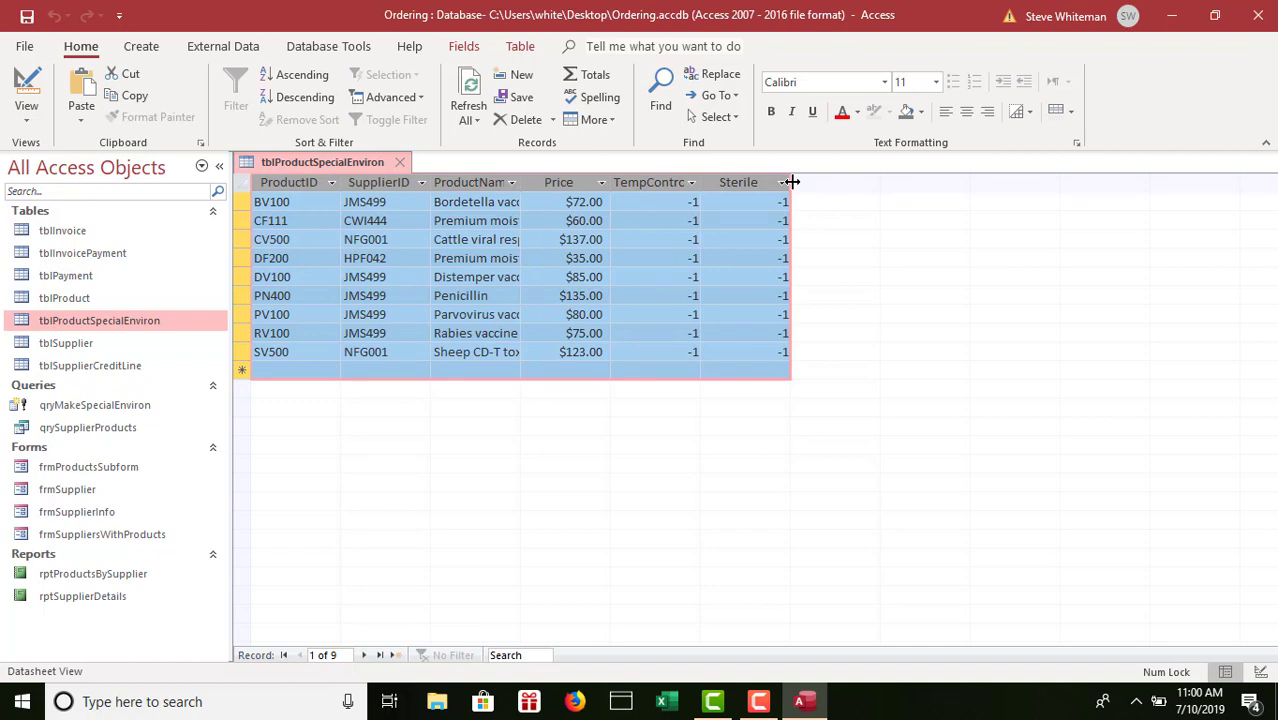
pyautogui.doubleClick(791, 181)
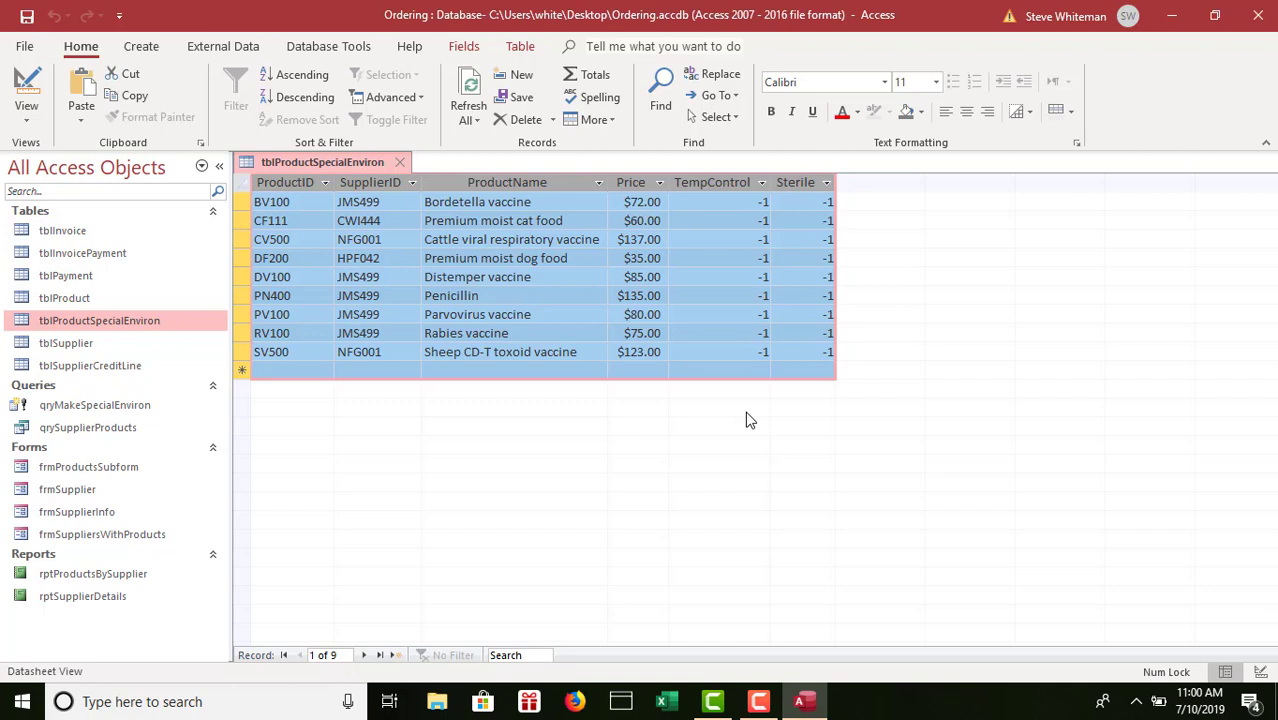
# - Switch tblProductSpecialEnviron to Design view and set the TempControl field's Format property to Yes/No
pyautogui.click(29, 120)
pyautogui.click(52, 196)
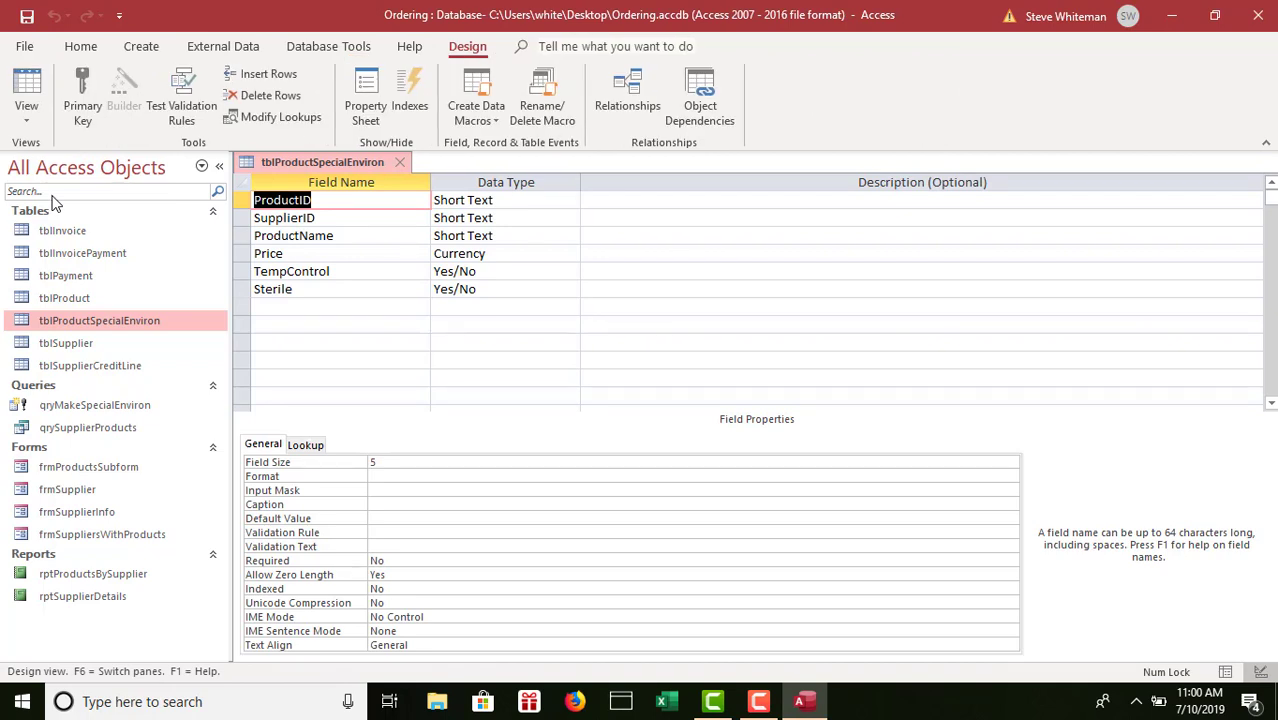
pyautogui.click(348, 271)
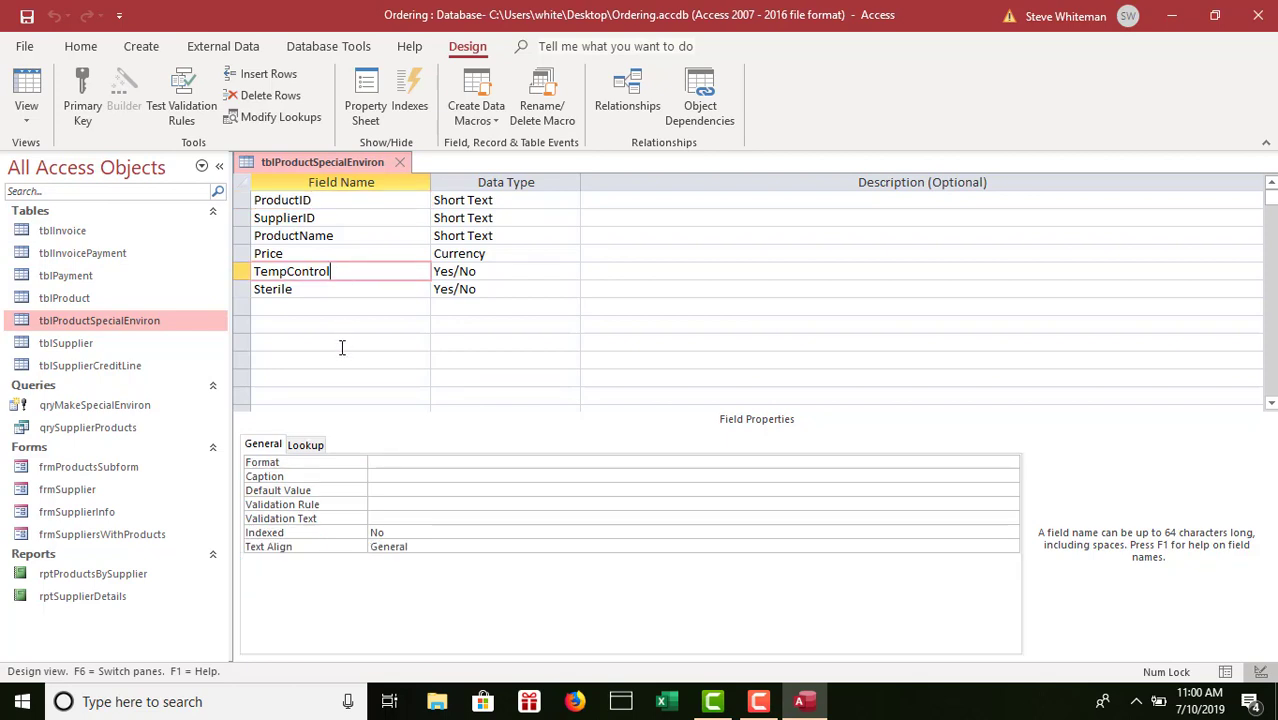
pyautogui.click(422, 462)
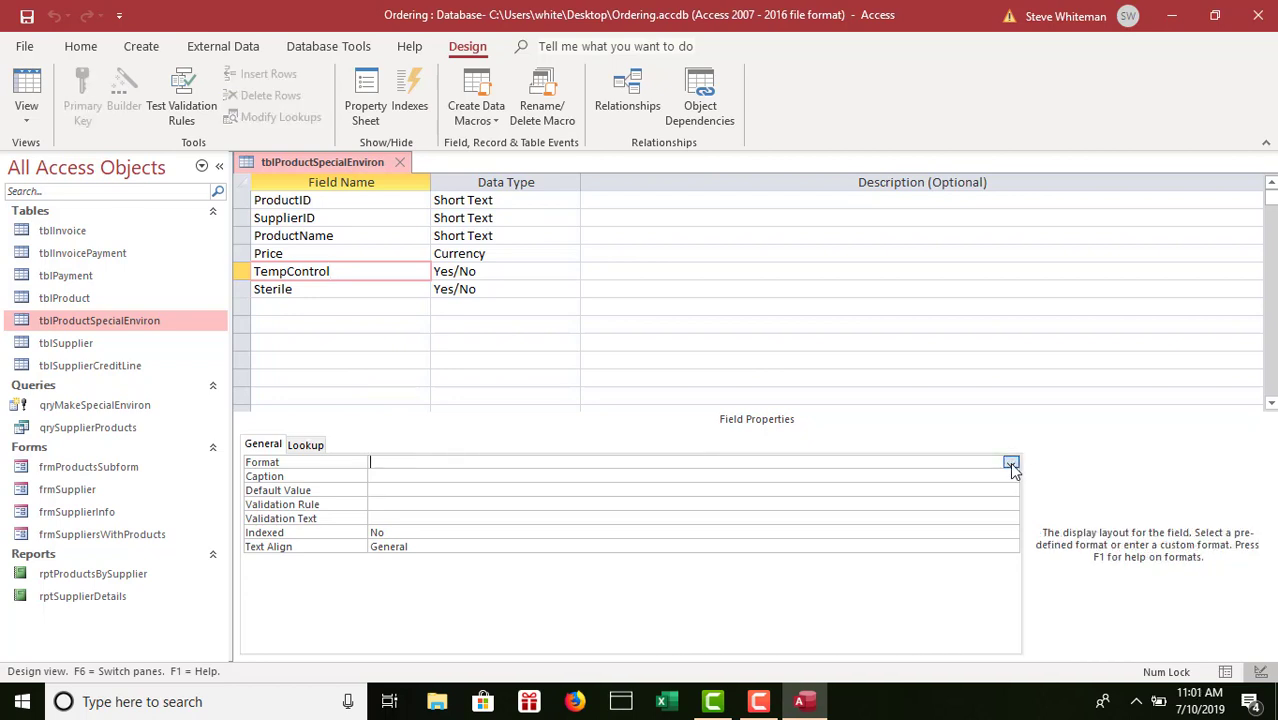
pyautogui.click(1011, 464)
pyautogui.click(422, 493)
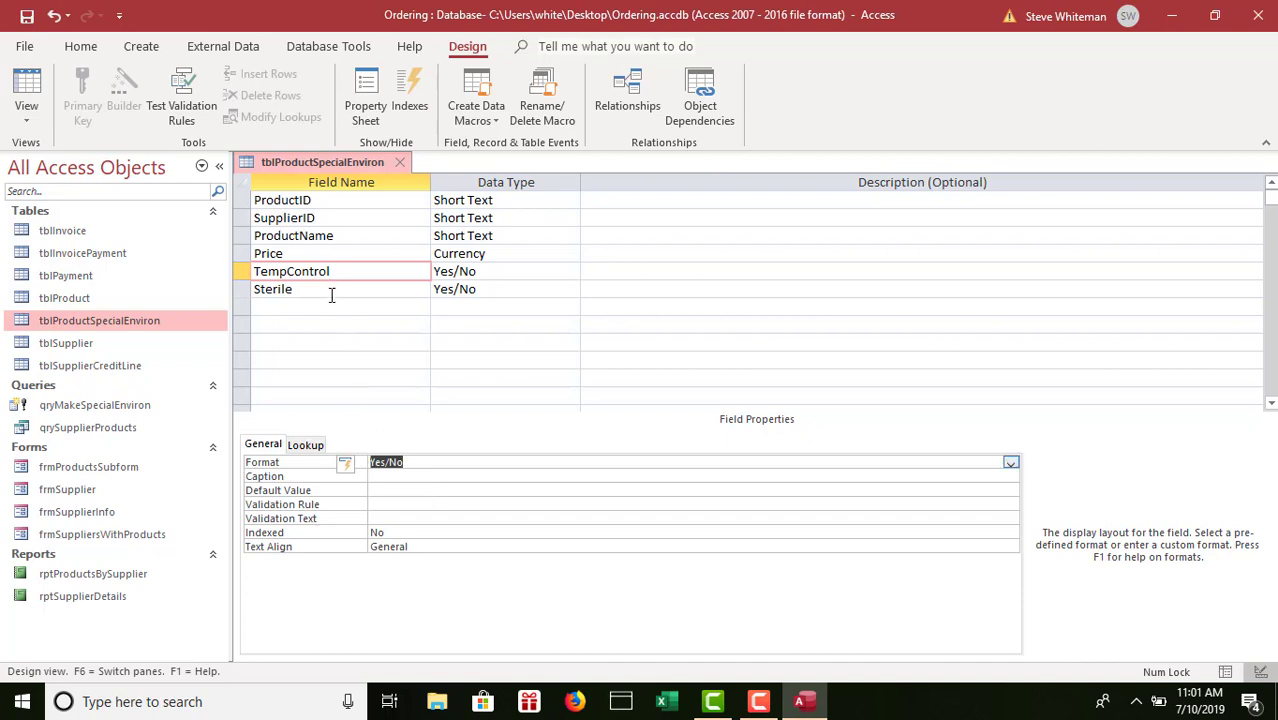
# - Set the Sterile field's Format property to Yes/No, and save and close the table
pyautogui.click(331, 292)
pyautogui.click(417, 460)
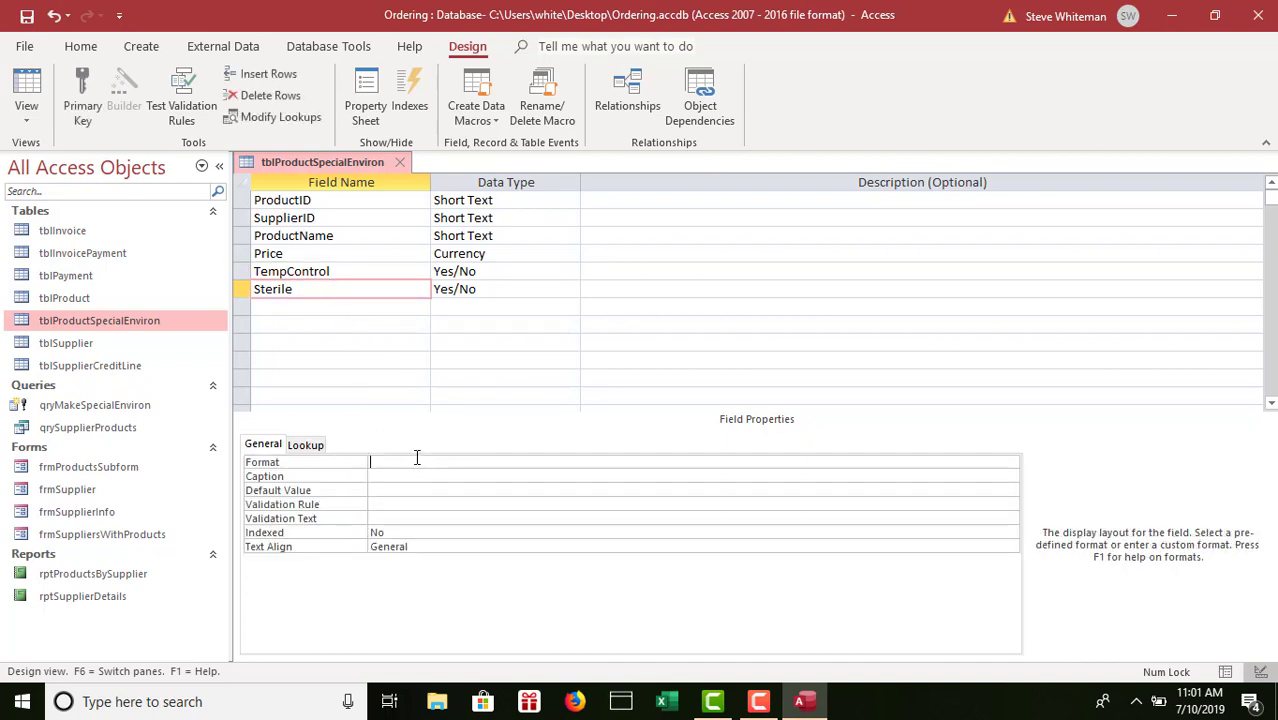
pyautogui.click(1012, 464)
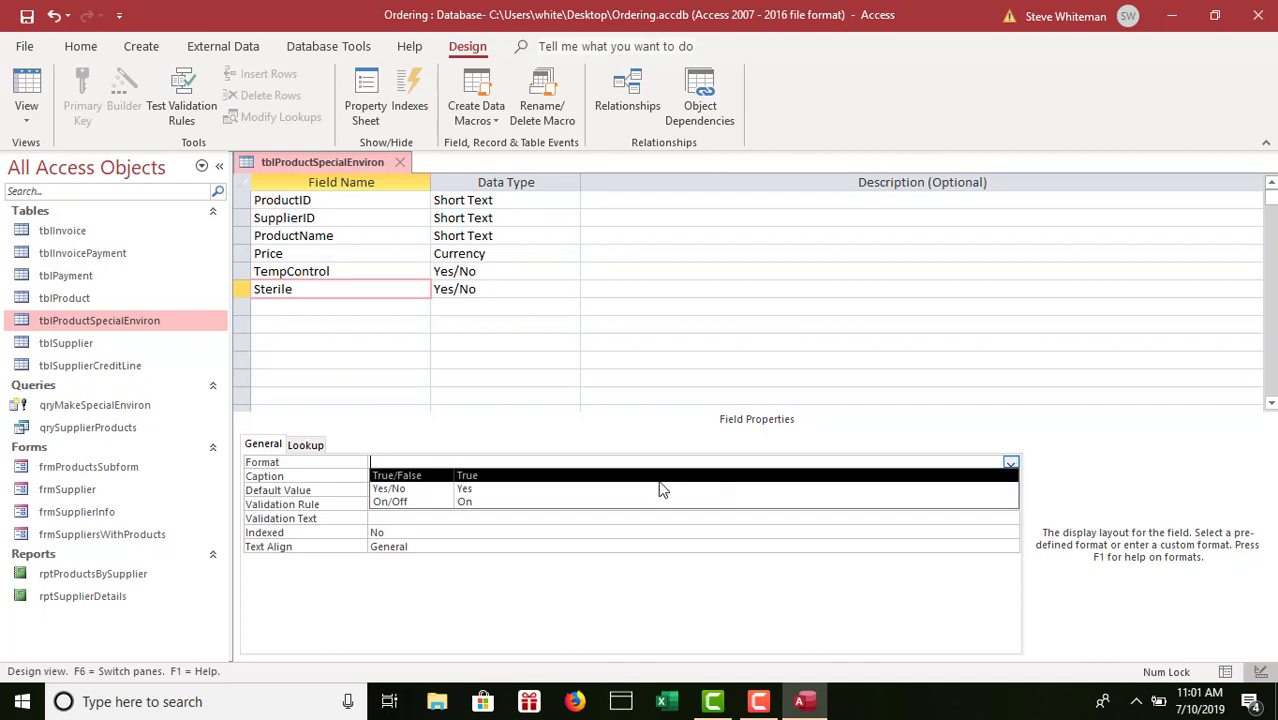
pyautogui.click(492, 490)
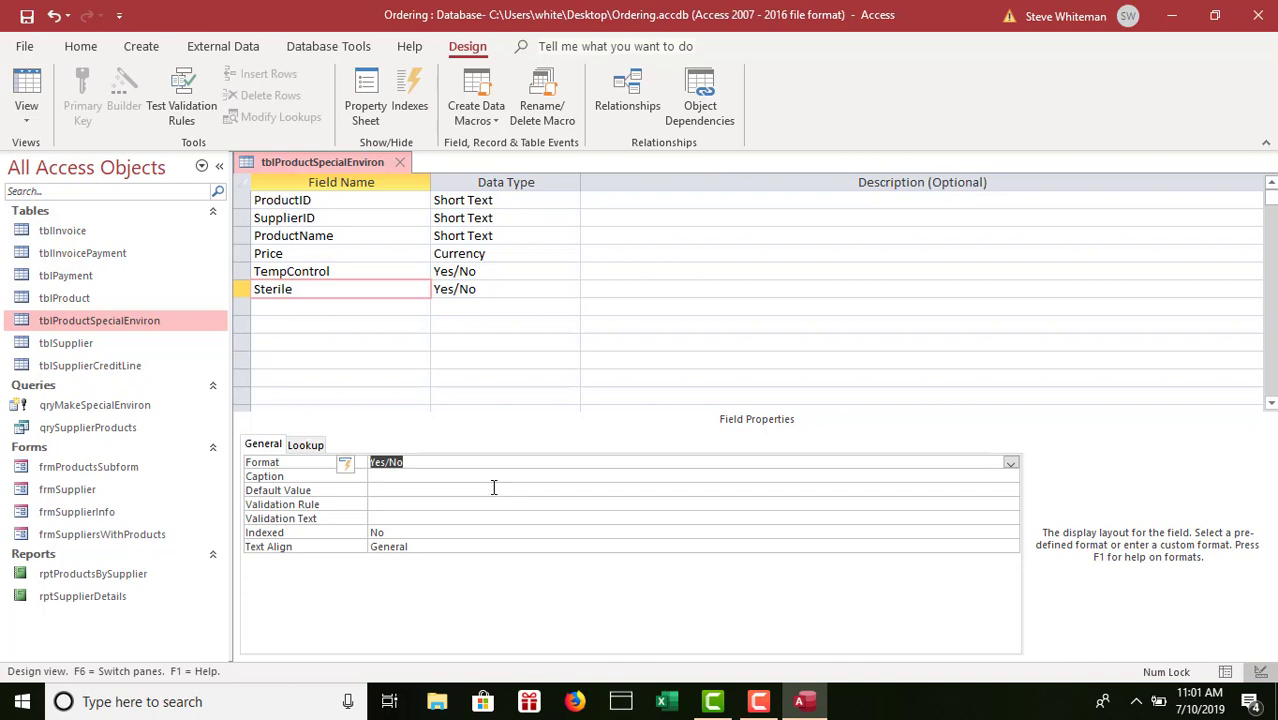
pyautogui.click(27, 15)
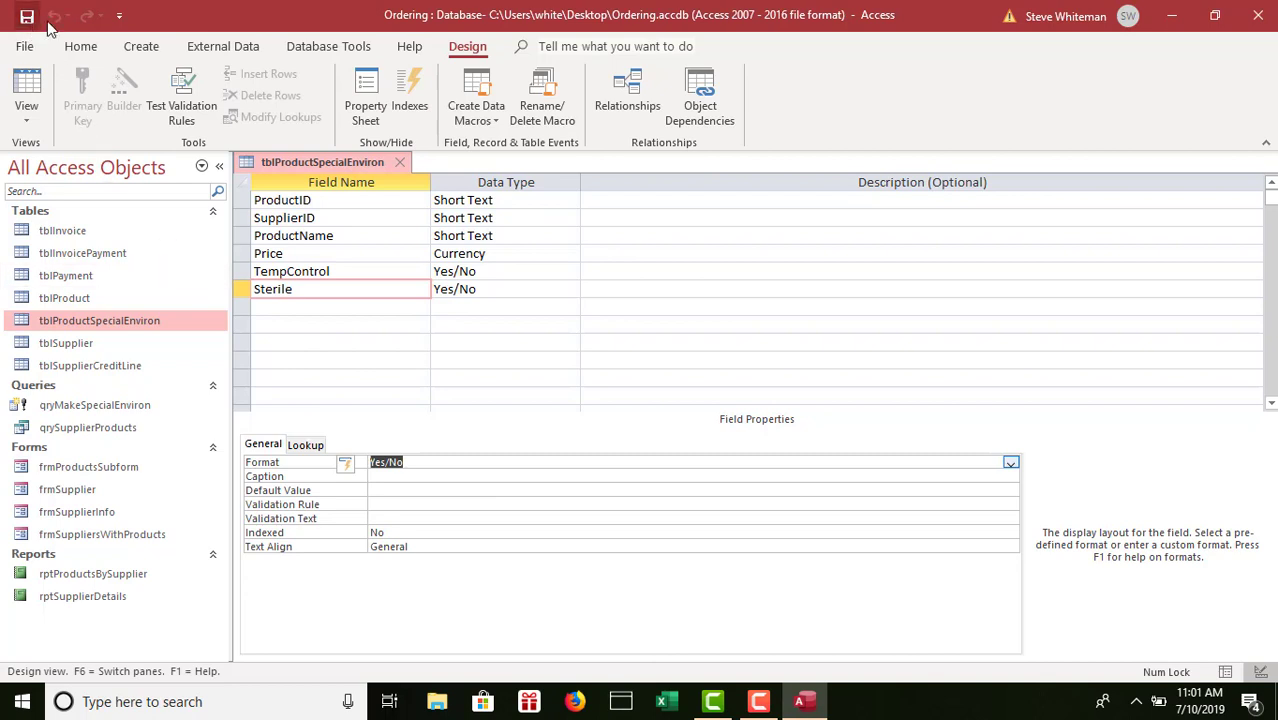
pyautogui.click(399, 162)
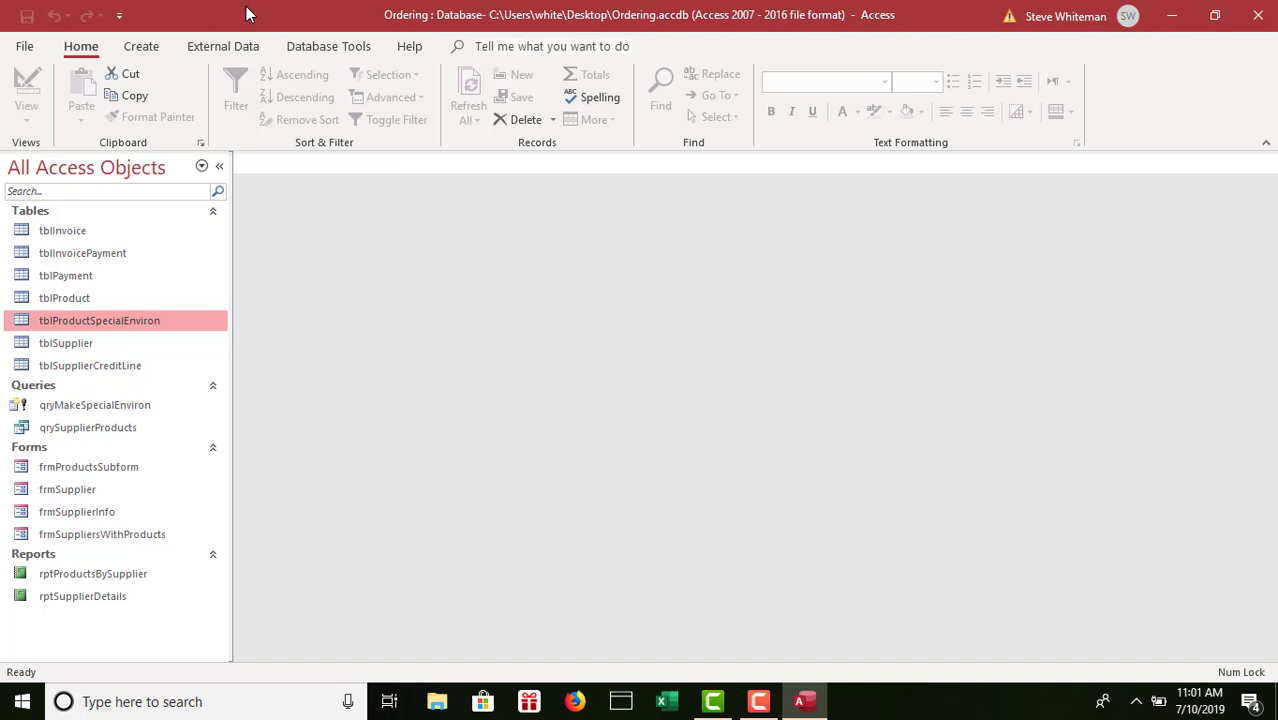
# - Create another query in Design view based on tblProduct and enlarge the field list to show all its fields
pyautogui.click(141, 47)
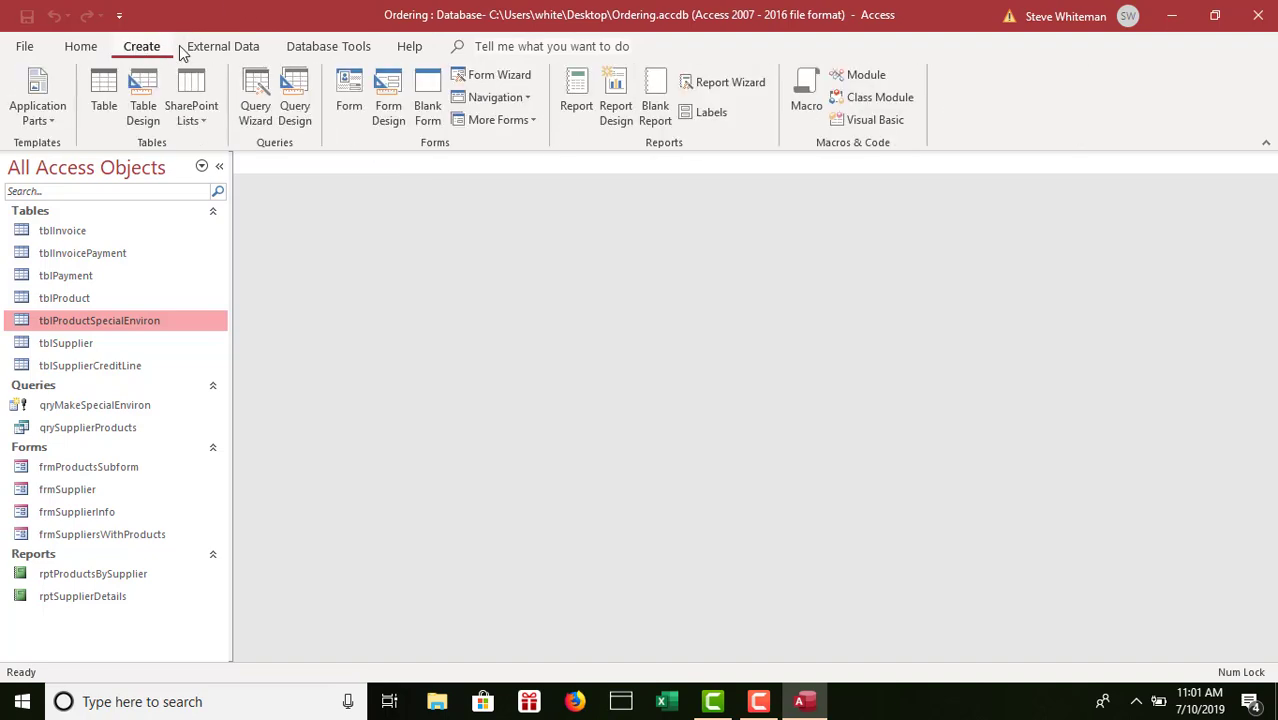
pyautogui.click(284, 86)
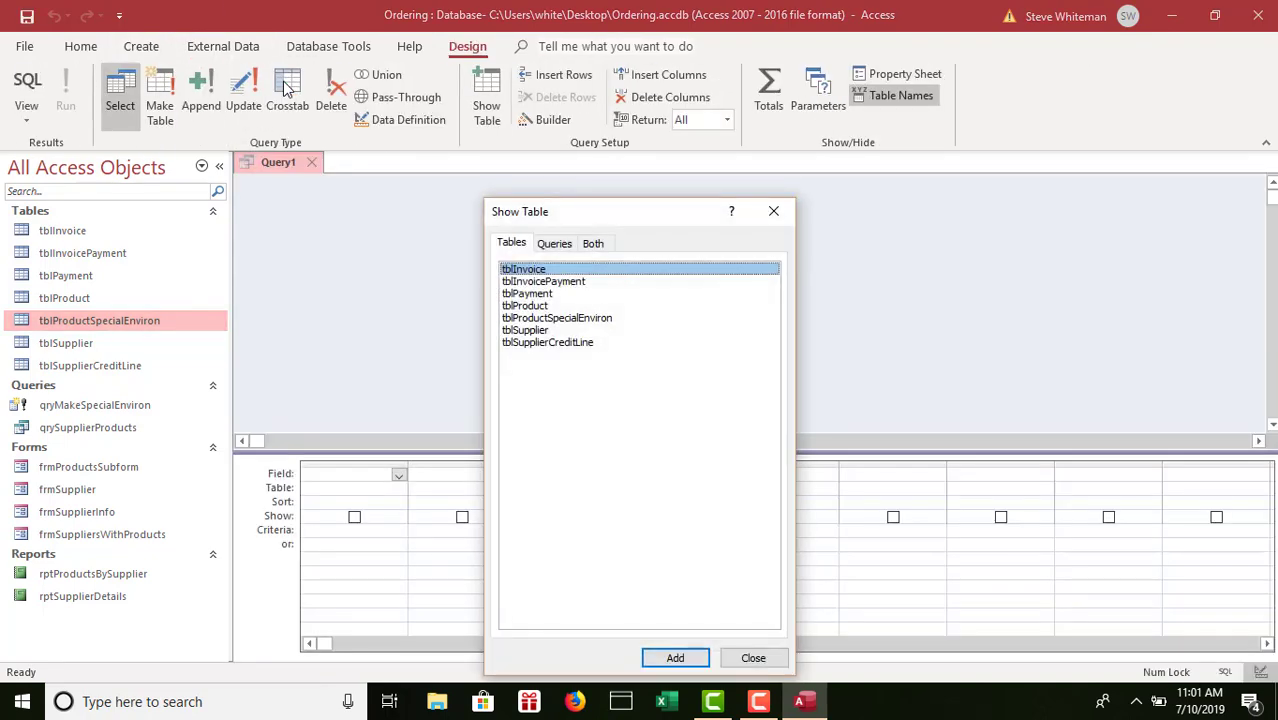
pyautogui.doubleClick(555, 307)
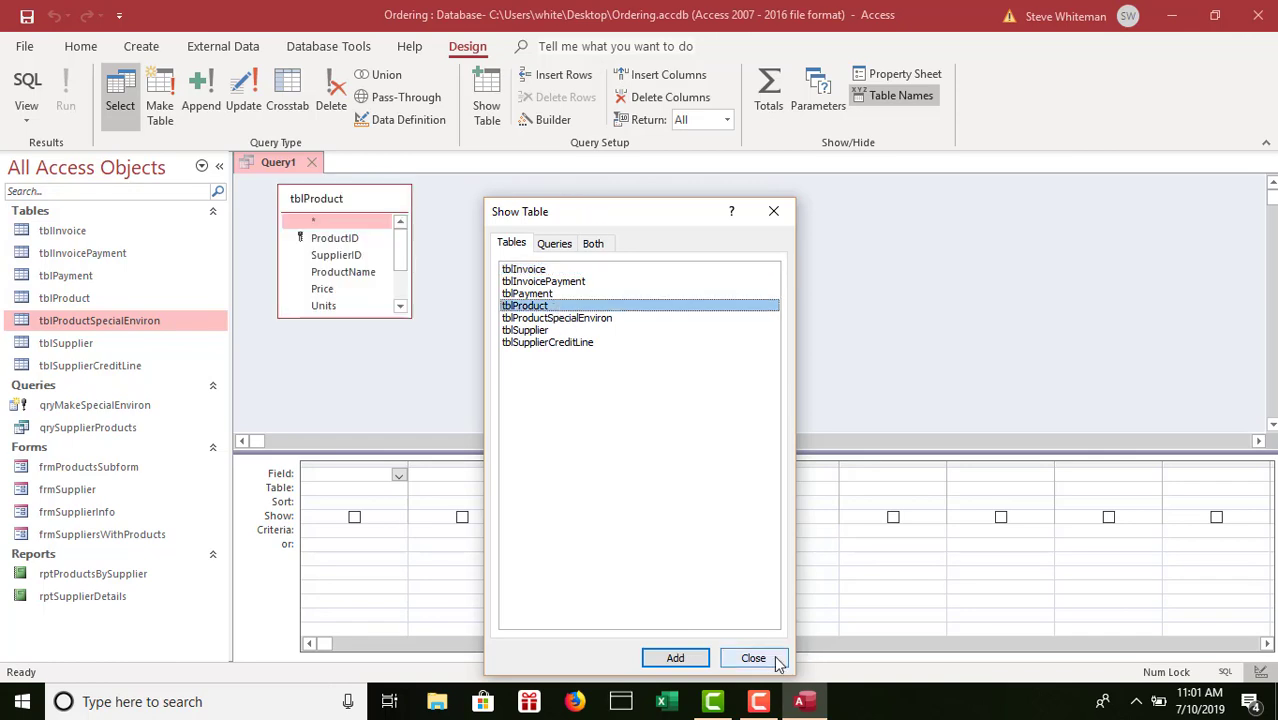
pyautogui.click(775, 660)
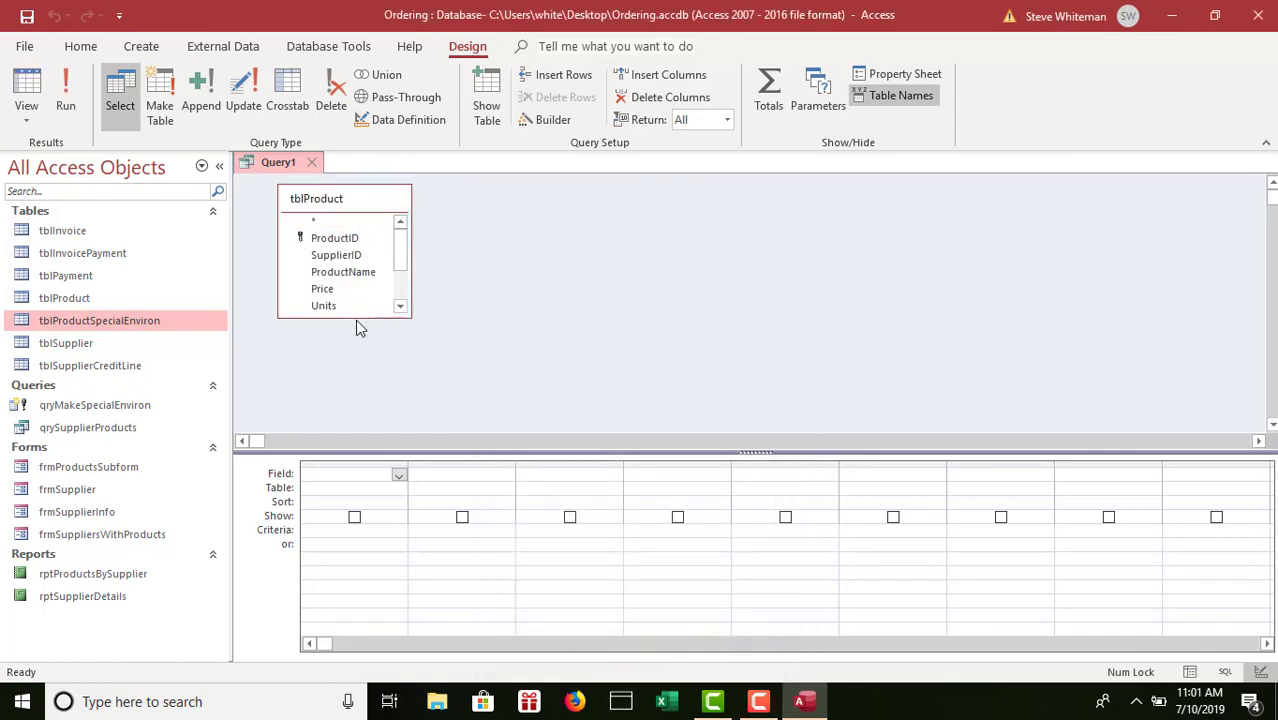
pyautogui.moveTo(354, 316); pyautogui.dragTo(348, 389)
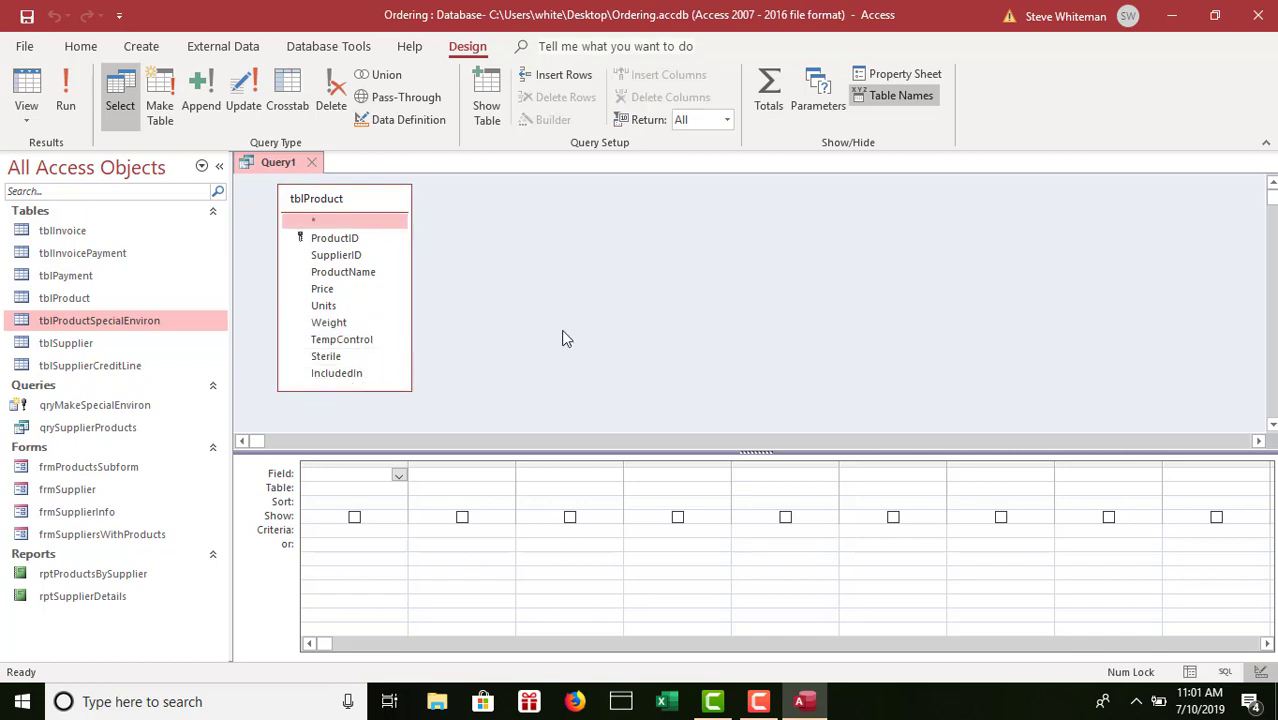
# - Add ProductID, SupplierID, ProductName, Price, TempControl and Sterile from tblProduct to the new query's grid
pyautogui.doubleClick(318, 241)
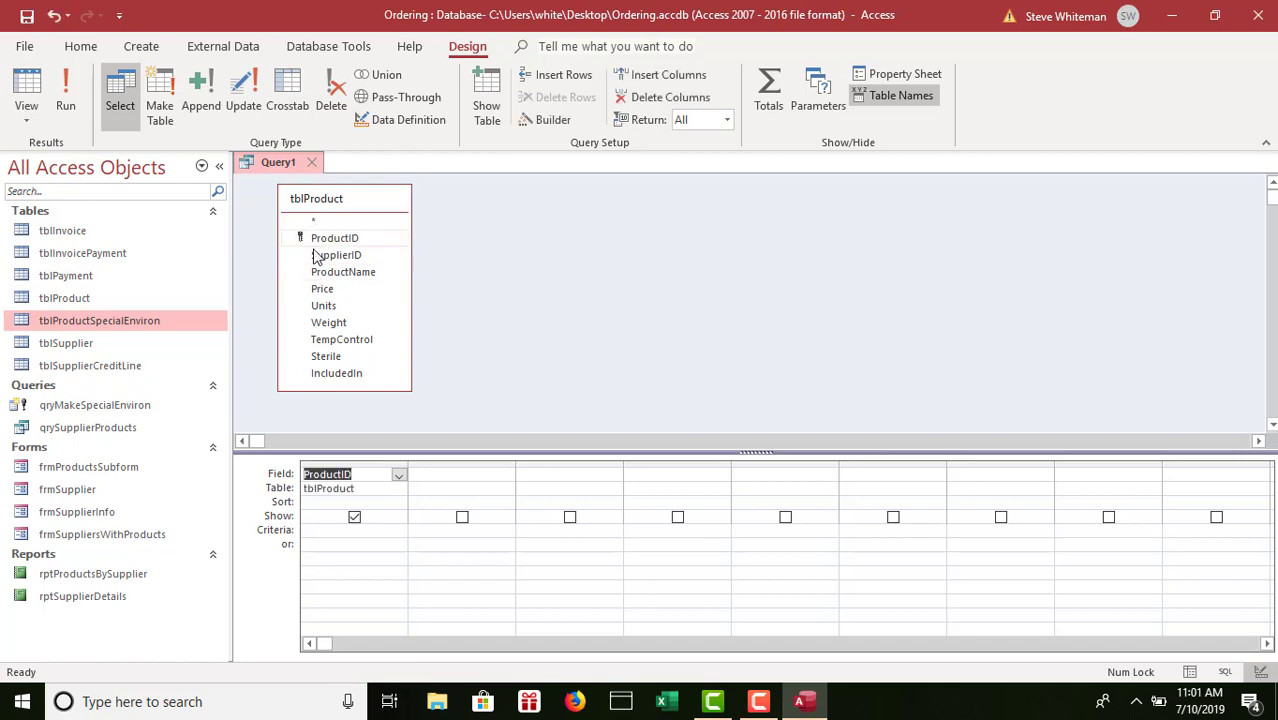
pyautogui.click(316, 258)
pyautogui.doubleClick(316, 258)
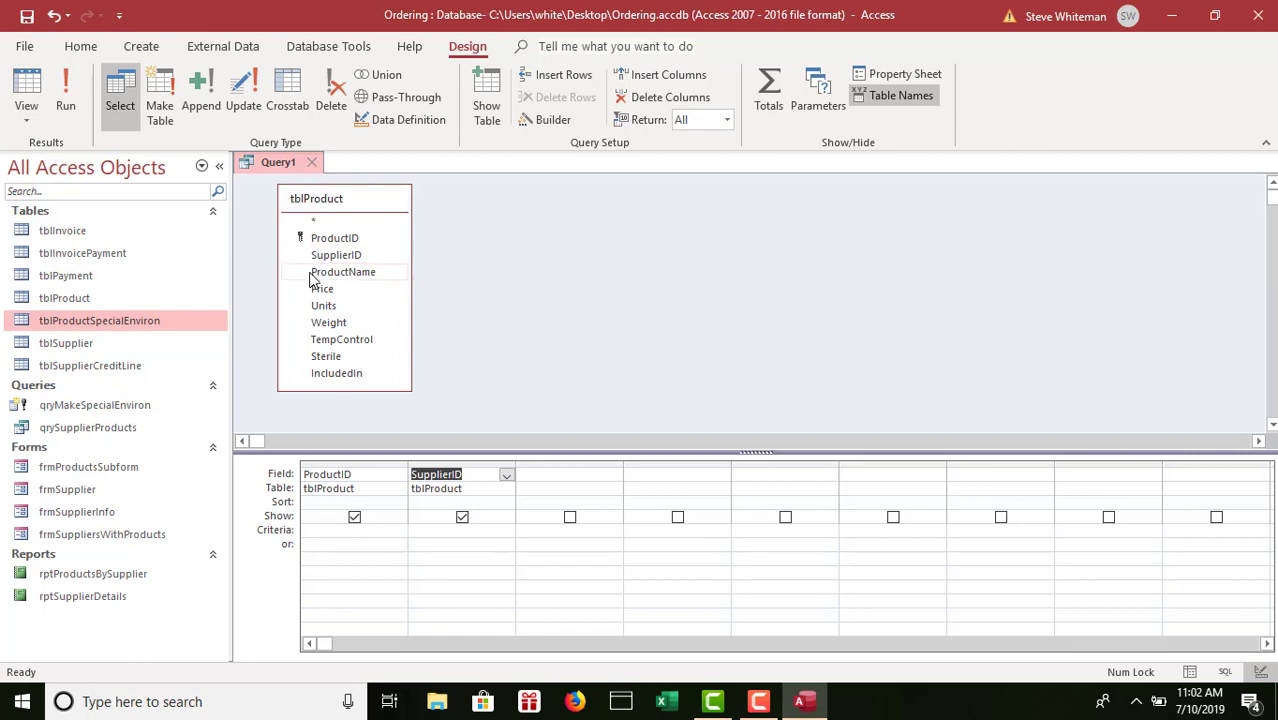
pyautogui.doubleClick(340, 277)
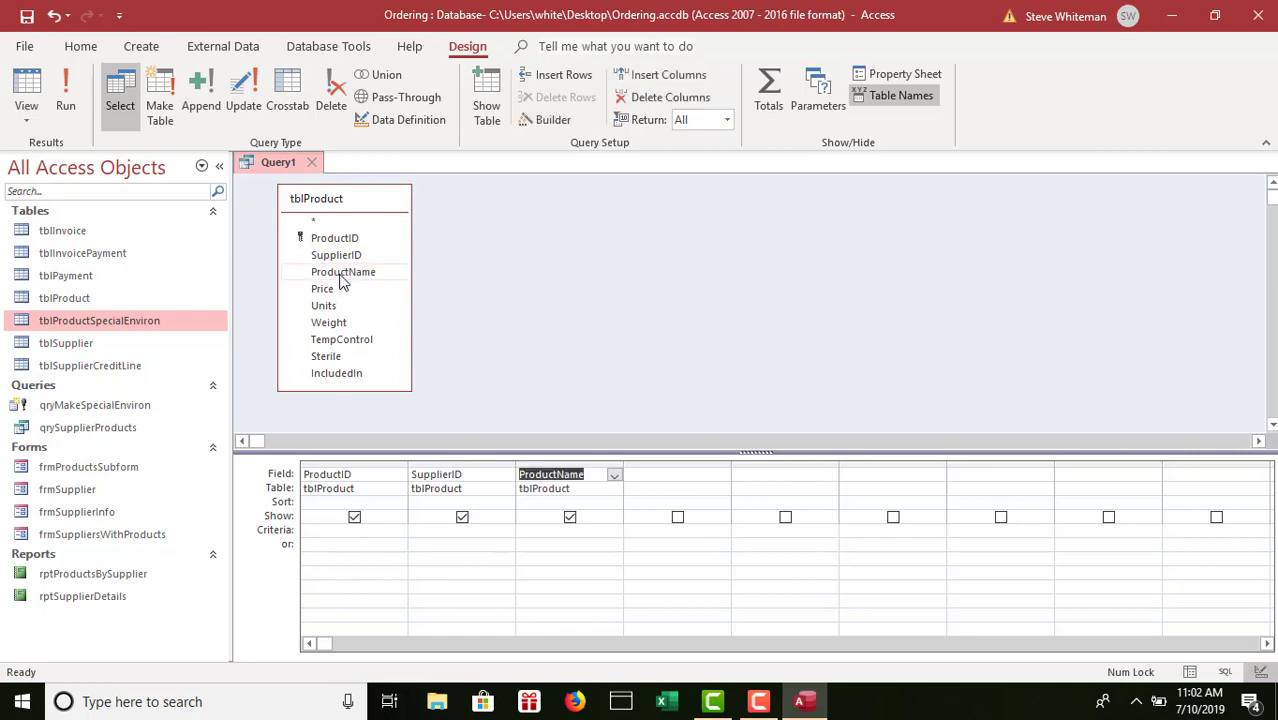
pyautogui.doubleClick(323, 290)
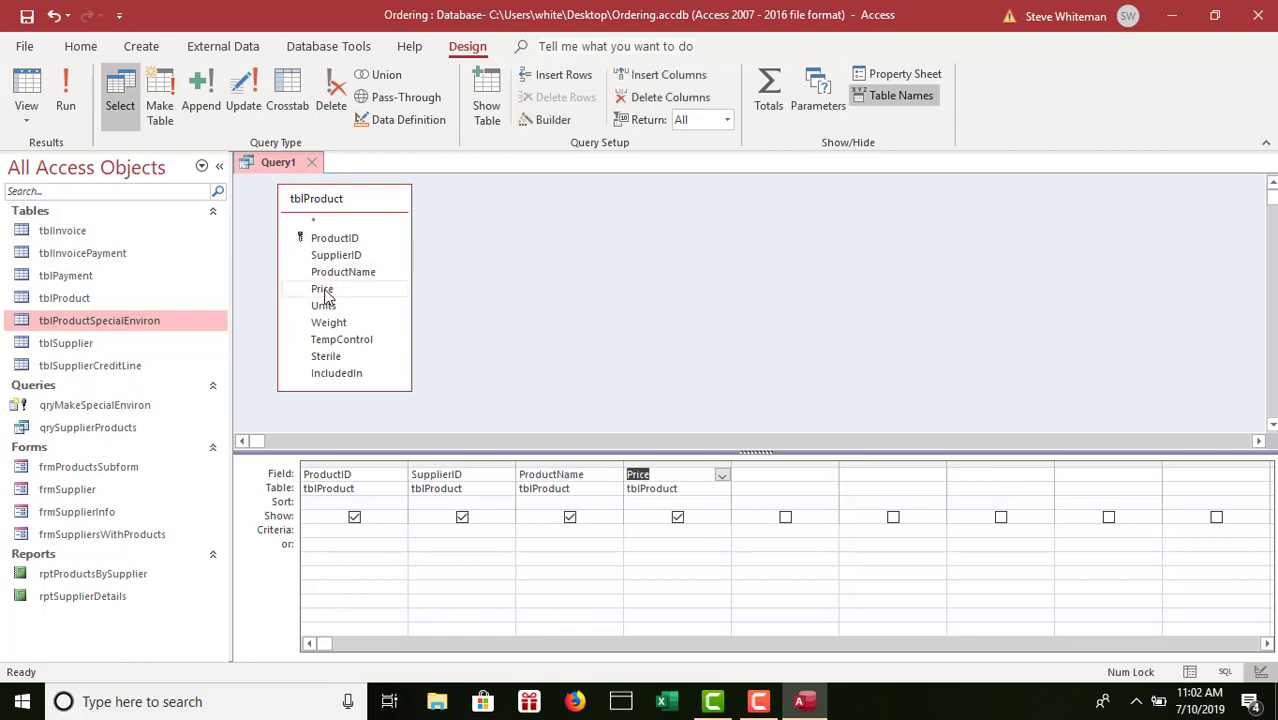
pyautogui.doubleClick(325, 341)
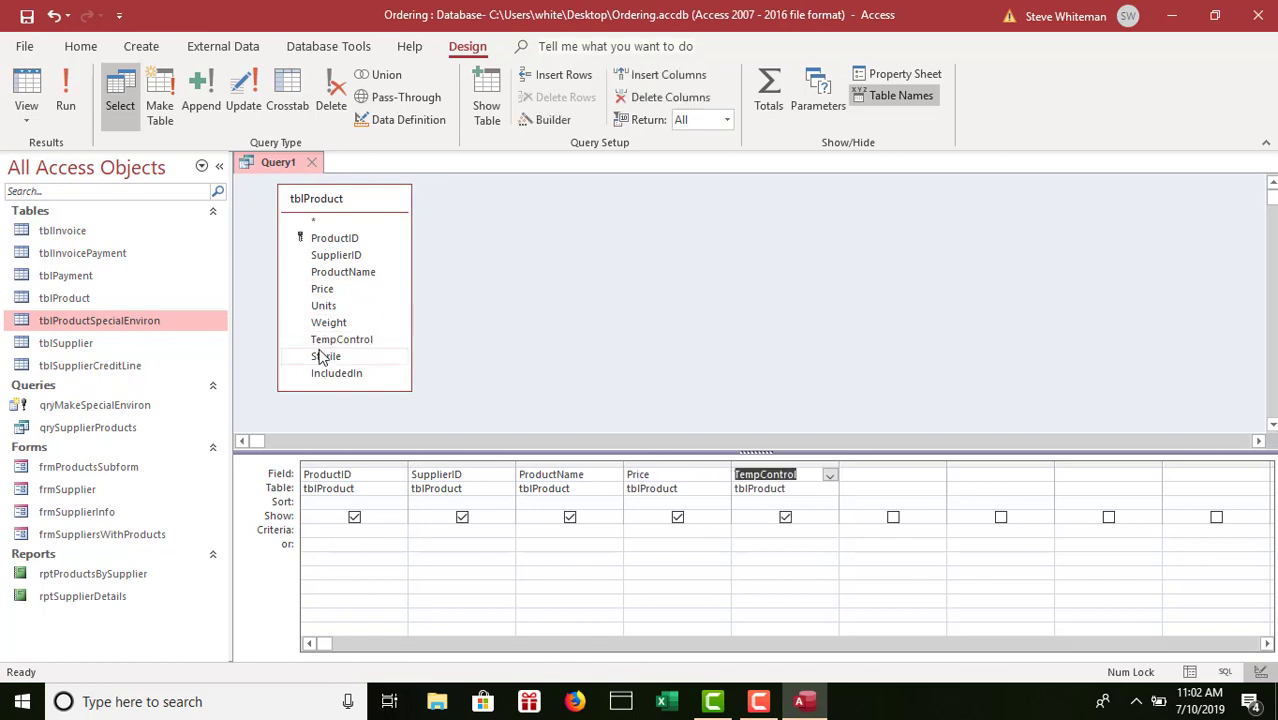
pyautogui.doubleClick(322, 358)
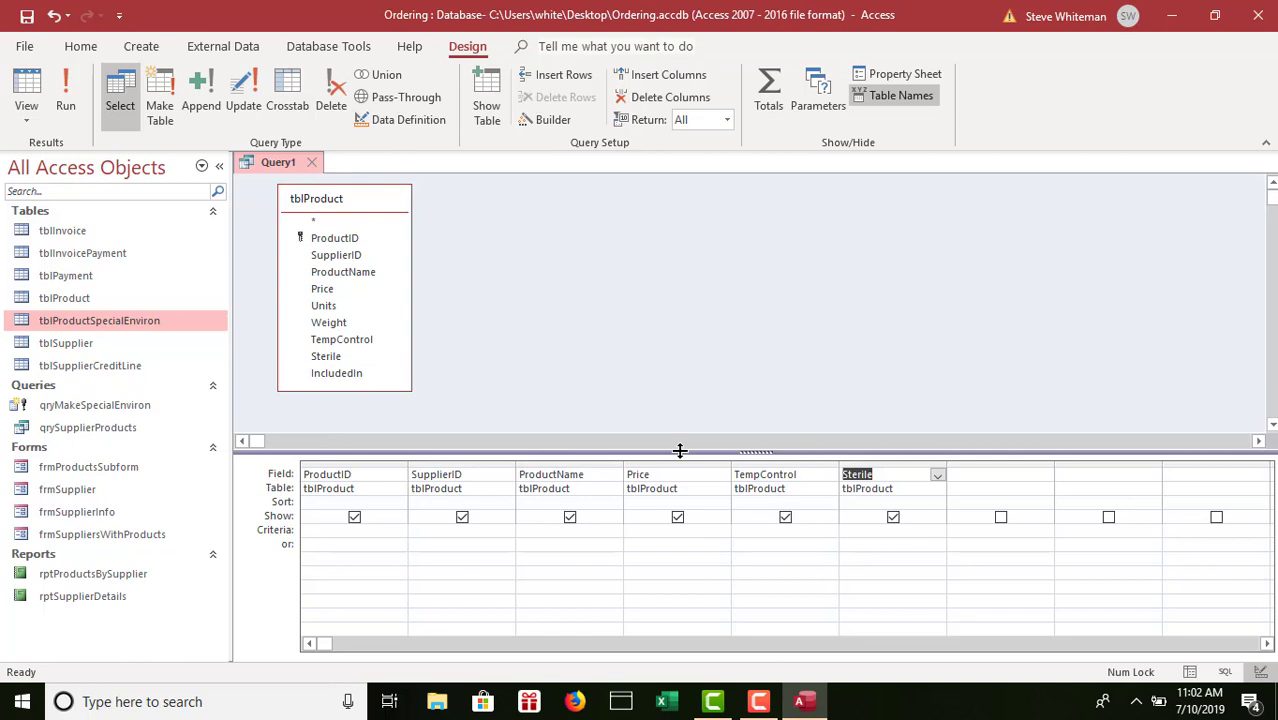
# - Set the criteria of the new query to Yes for Sterile and No for TempControl
pyautogui.click(862, 532)
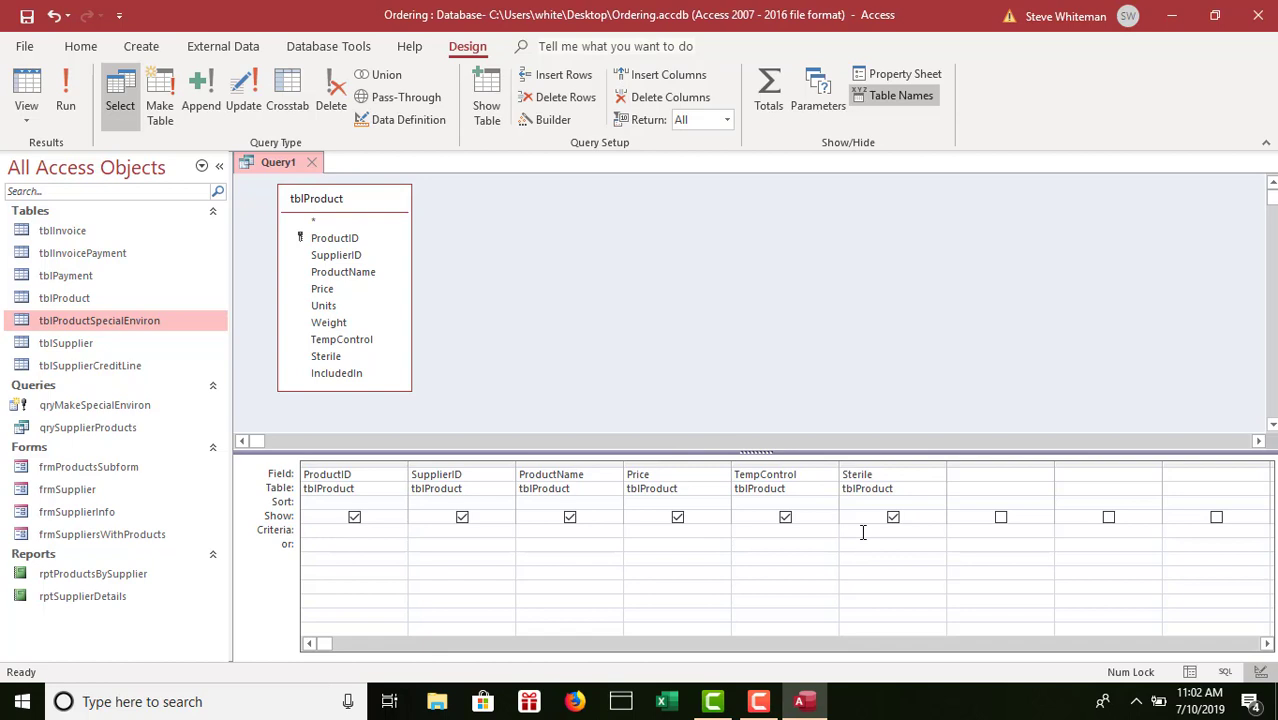
pyautogui.write('Yes')
pyautogui.click(767, 536)
pyautogui.write('Now(')
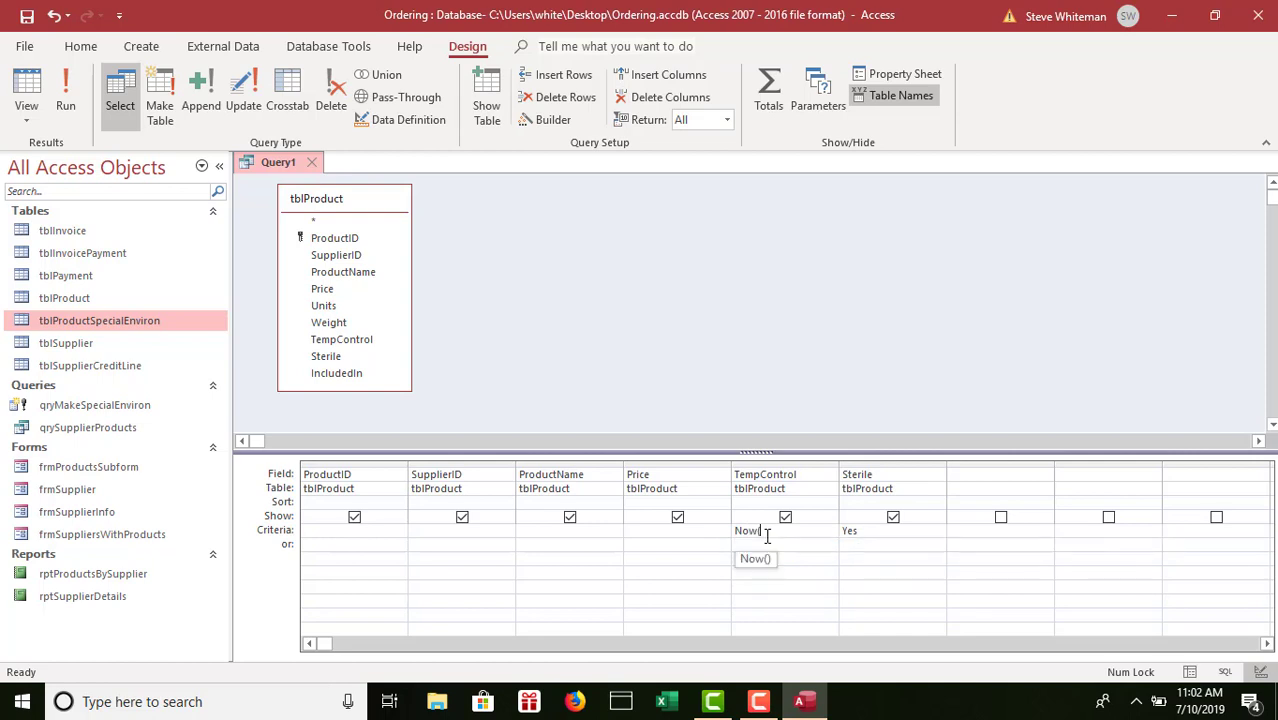
pyautogui.press('BackSpace')
pyautogui.press('BackSpace')
pyautogui.click(784, 576)
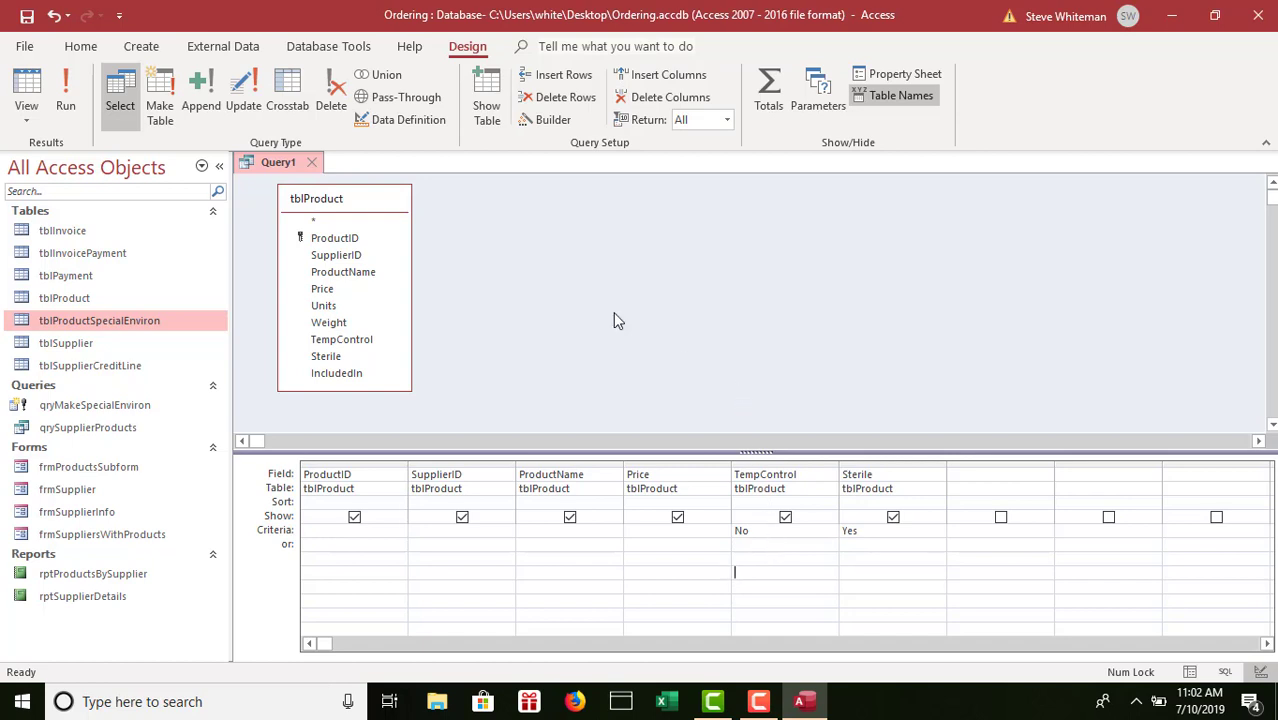
# - Turn the query into an append query that adds its records to tblProductSpecialEnviron in the current database
pyautogui.click(197, 90)
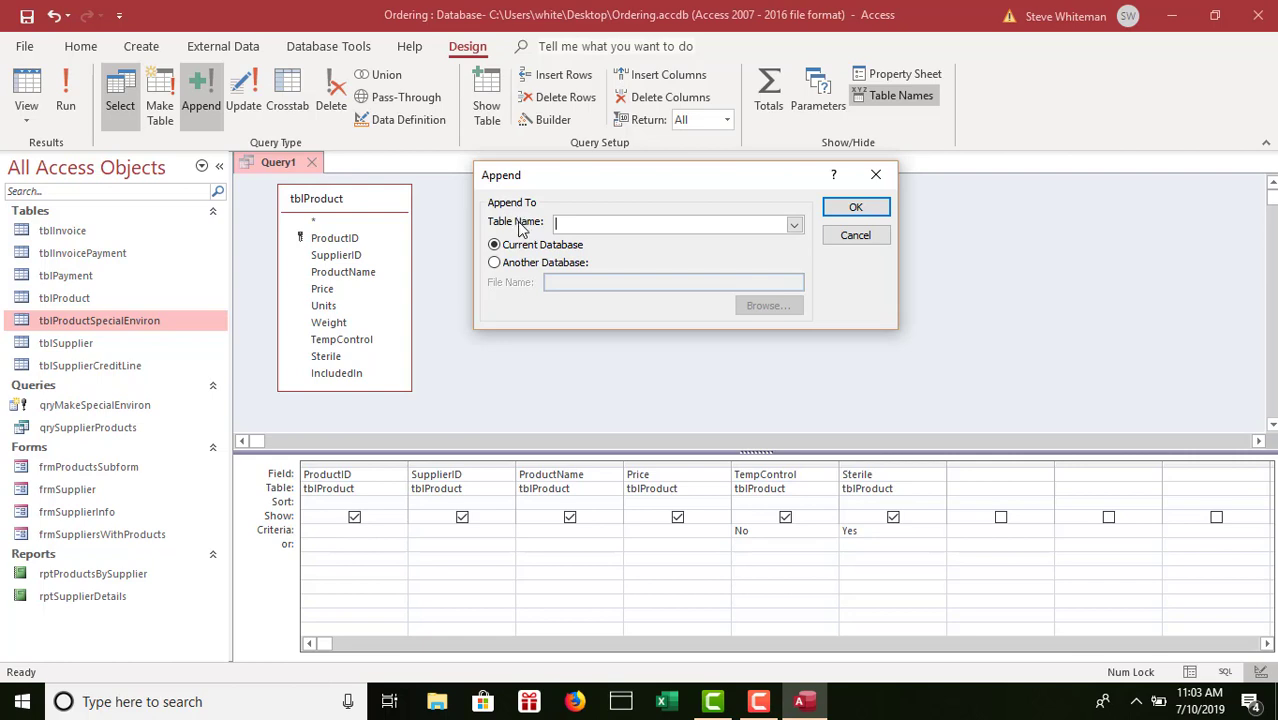
pyautogui.click(794, 226)
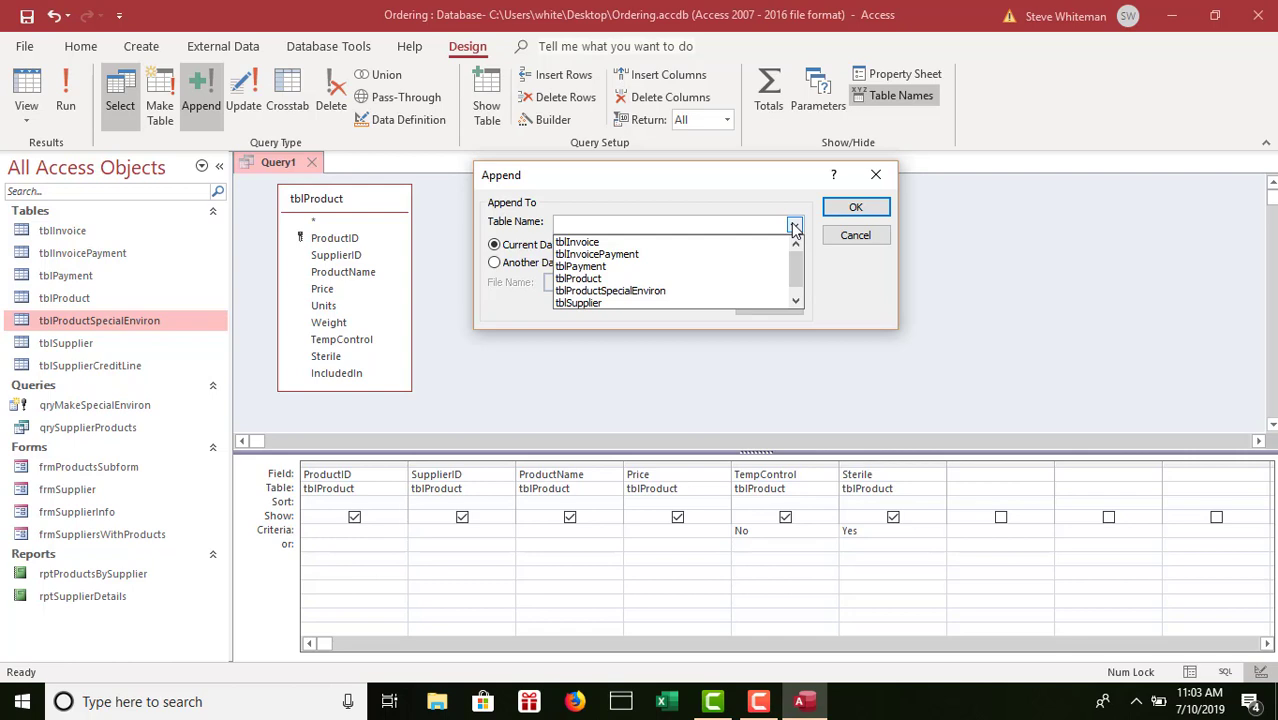
pyautogui.click(638, 291)
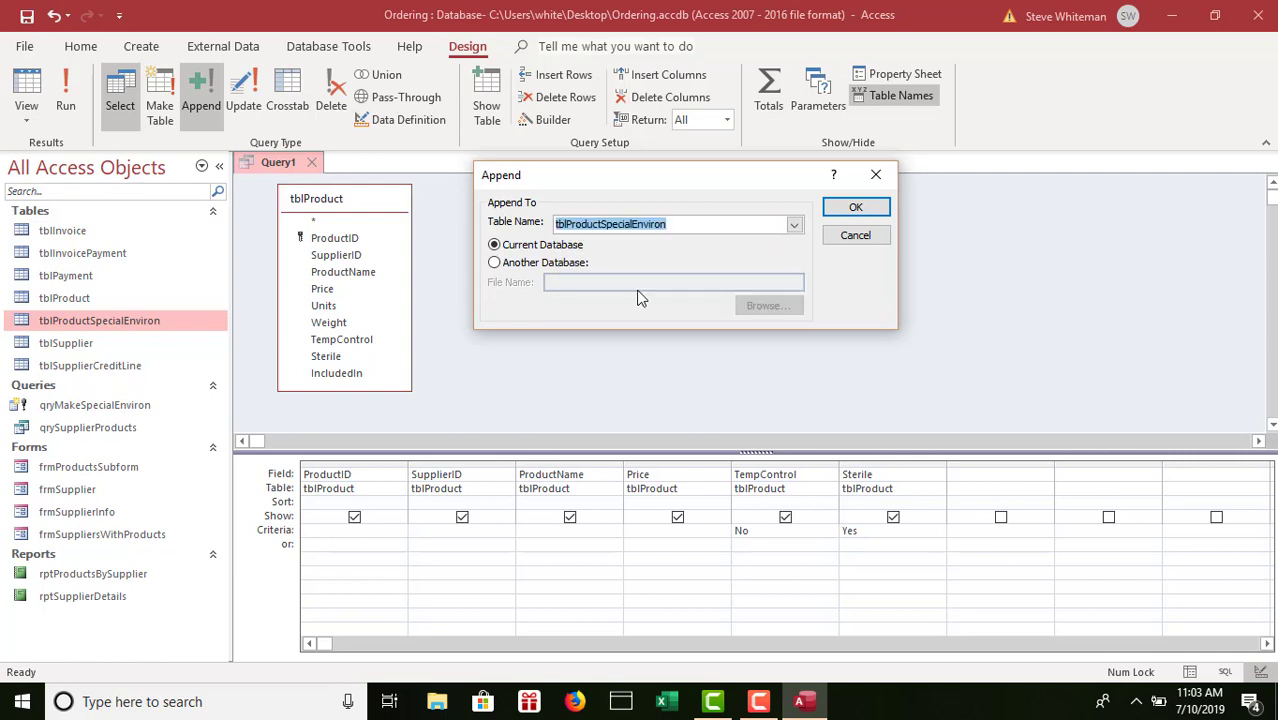
pyautogui.click(846, 210)
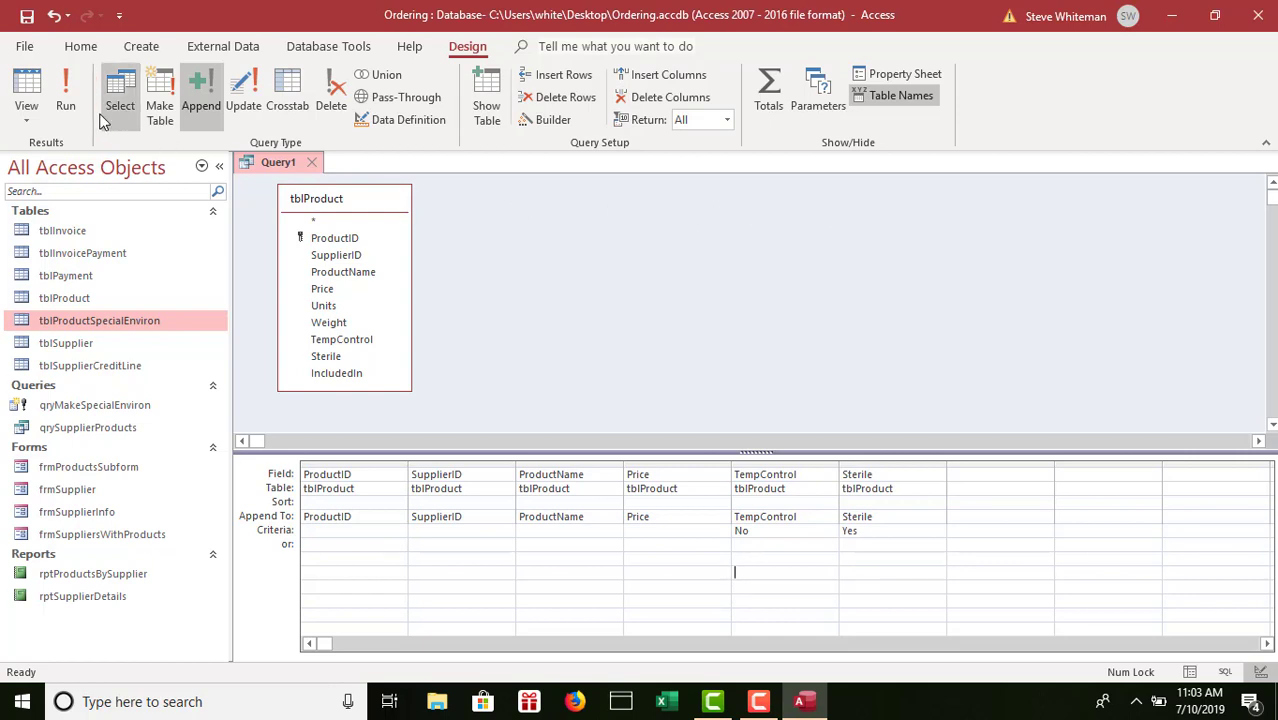
# - Run the append query, confirm appending the rows, and save the query as qryAppendSterile
pyautogui.click(66, 88)
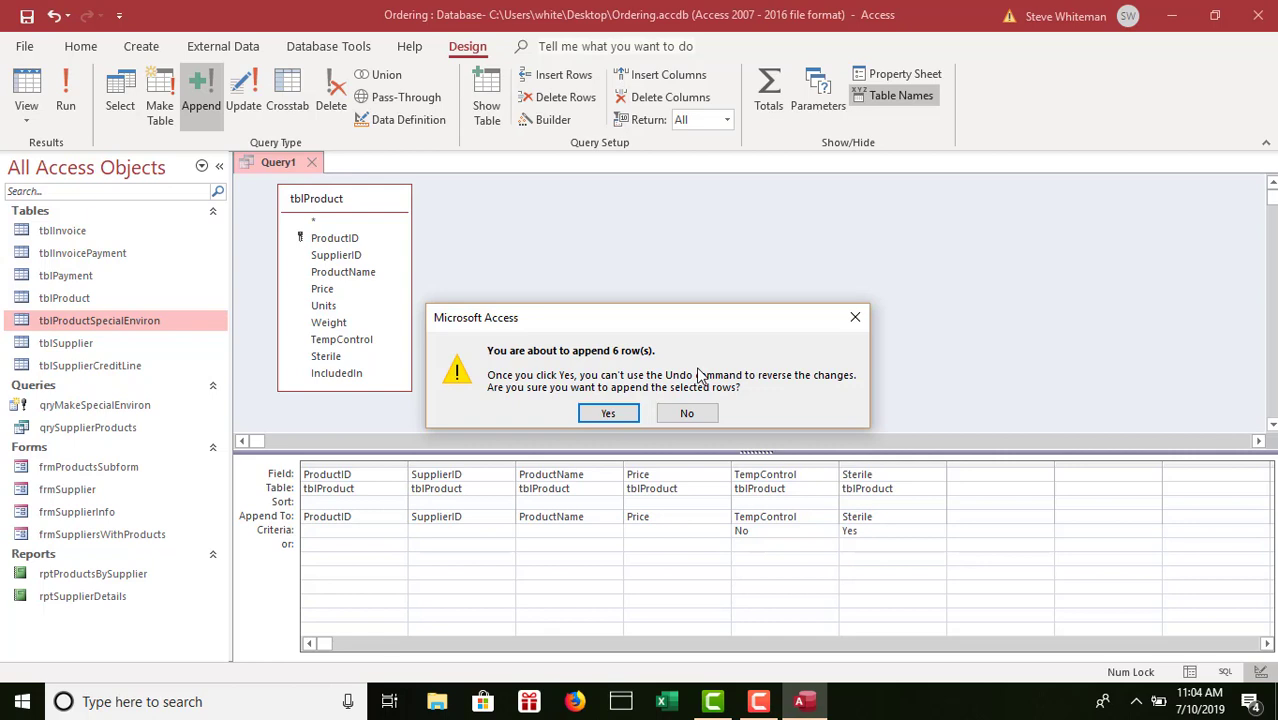
pyautogui.click(605, 414)
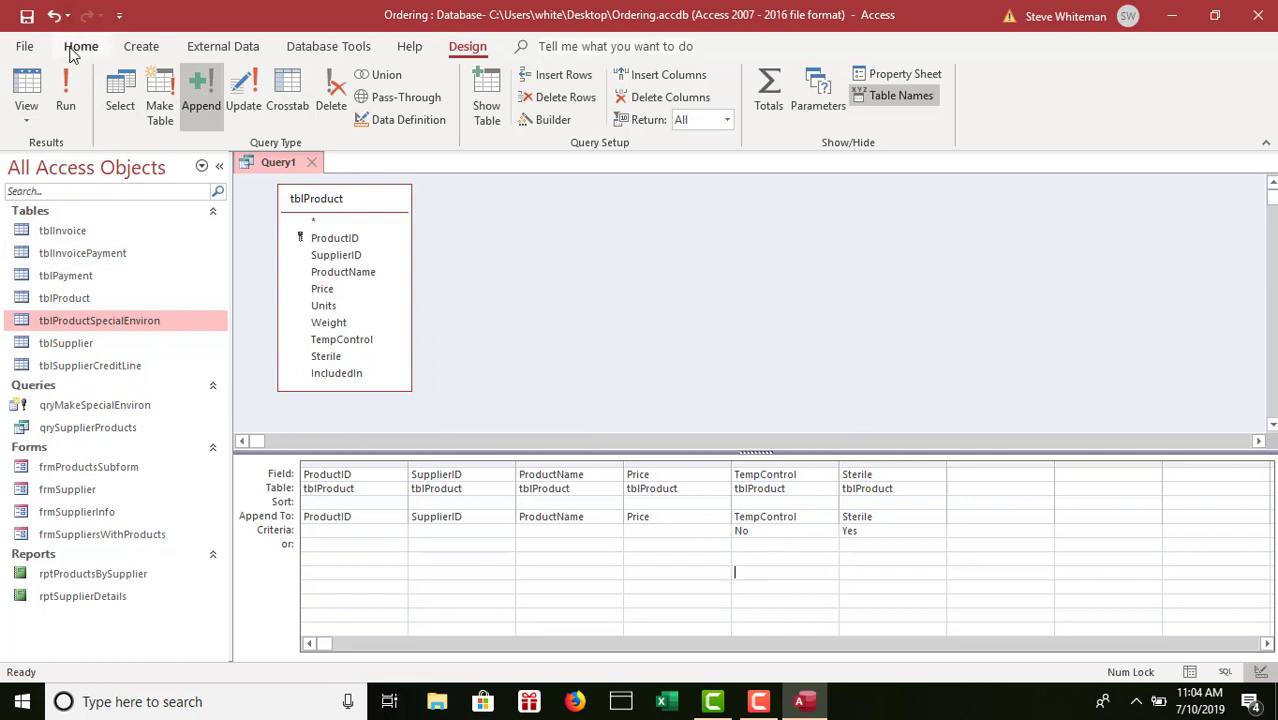
pyautogui.click(27, 18)
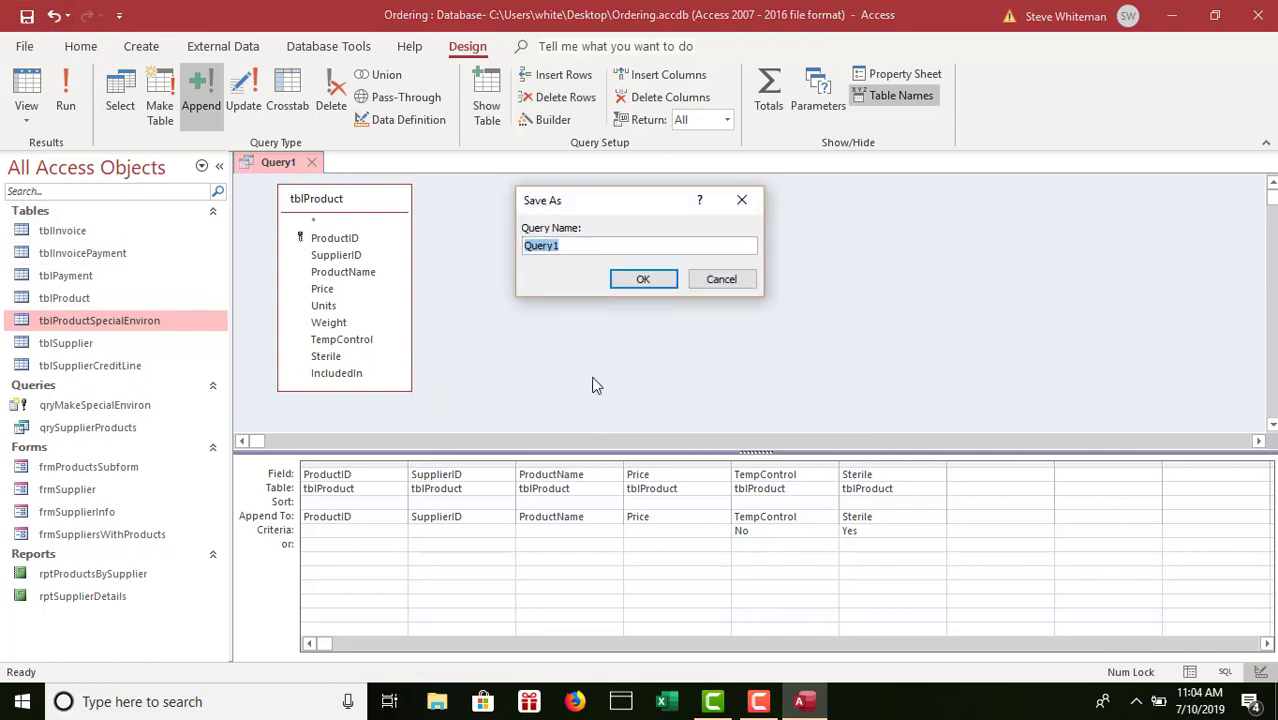
pyautogui.write('qryAppendSterile')
pyautogui.click(638, 281)
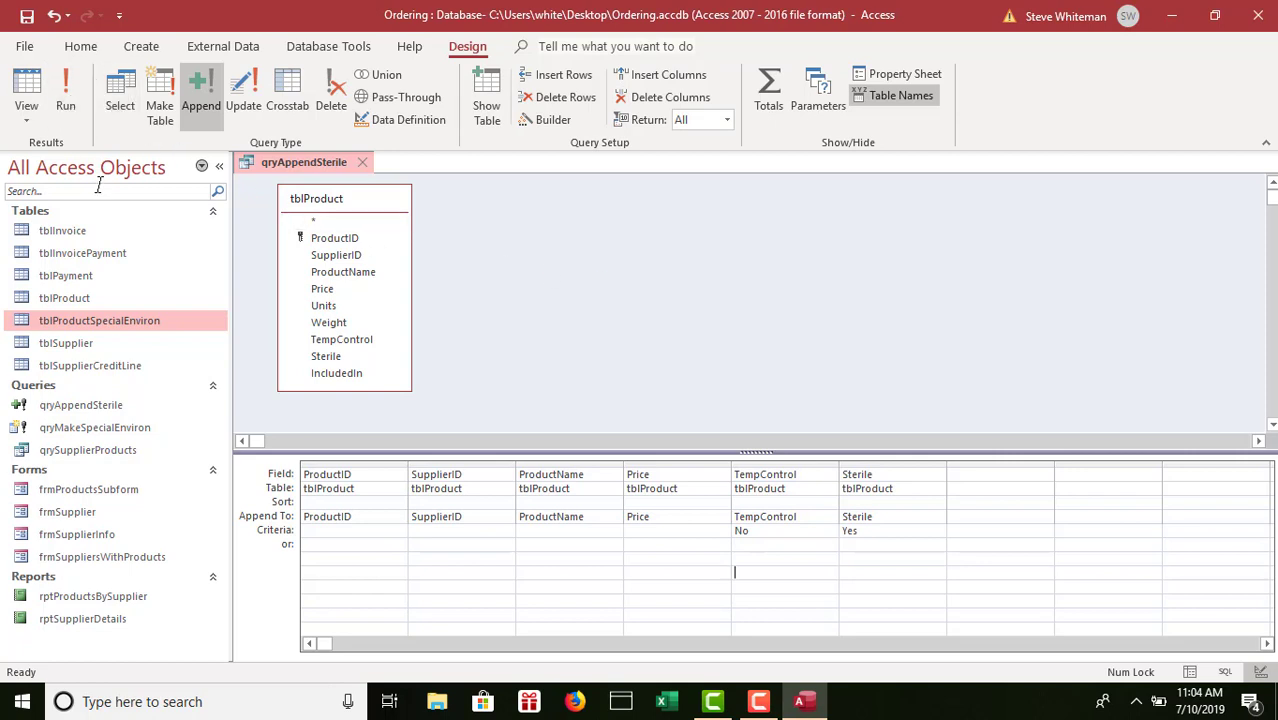
# - Examine the records in tblProductSpecialEnviron, and close both the table and the qryAppendSterile query
pyautogui.click(104, 322)
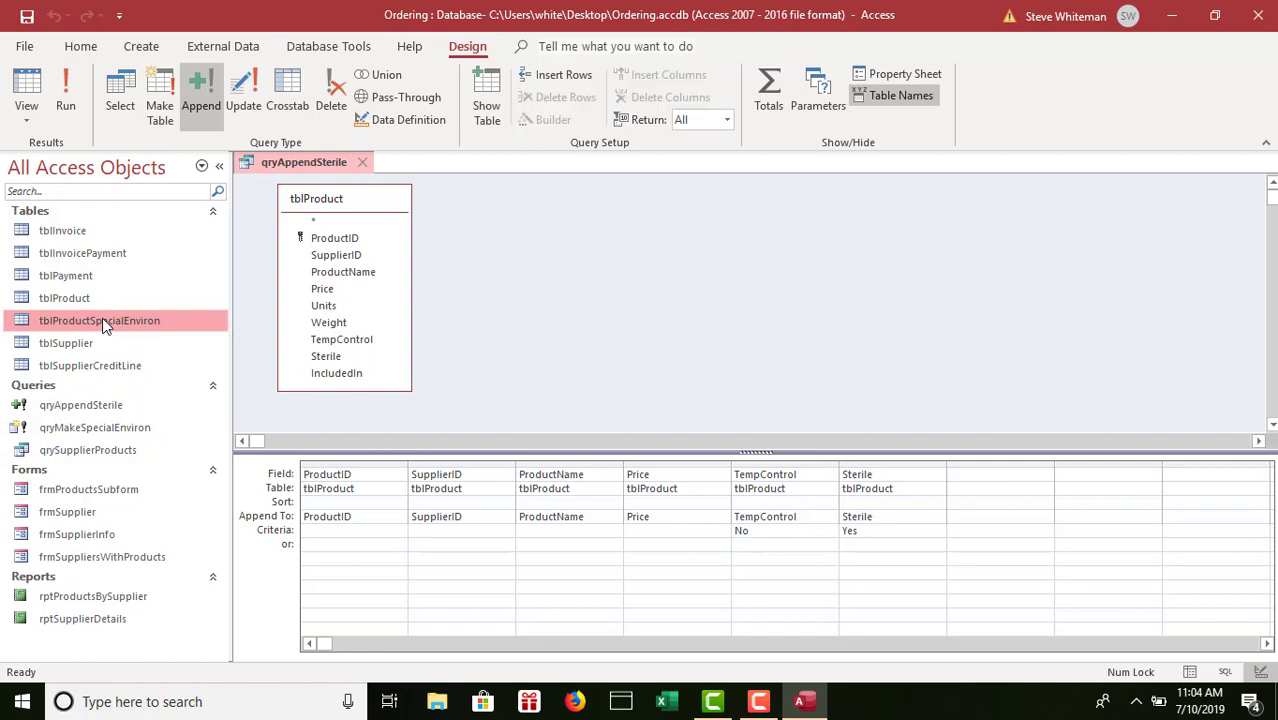
pyautogui.doubleClick(104, 322)
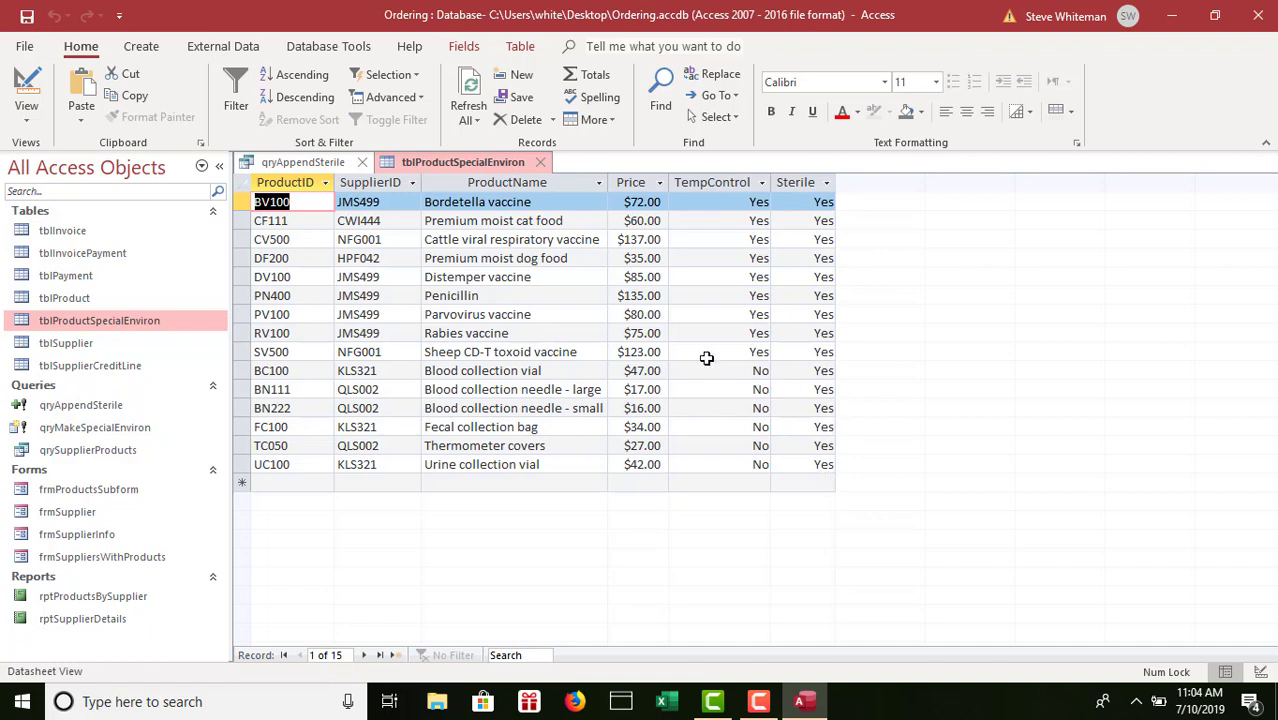
pyautogui.click(540, 162)
pyautogui.click(362, 162)
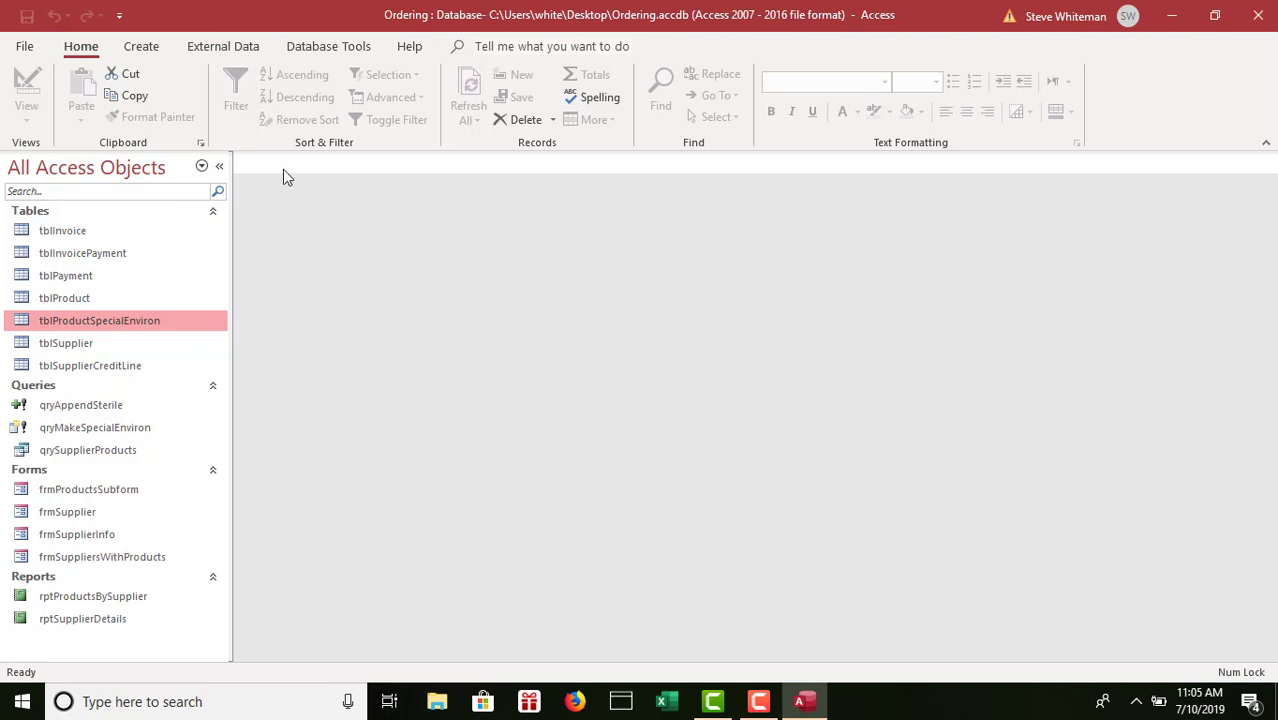
pyautogui.doubleClick(172, 325)
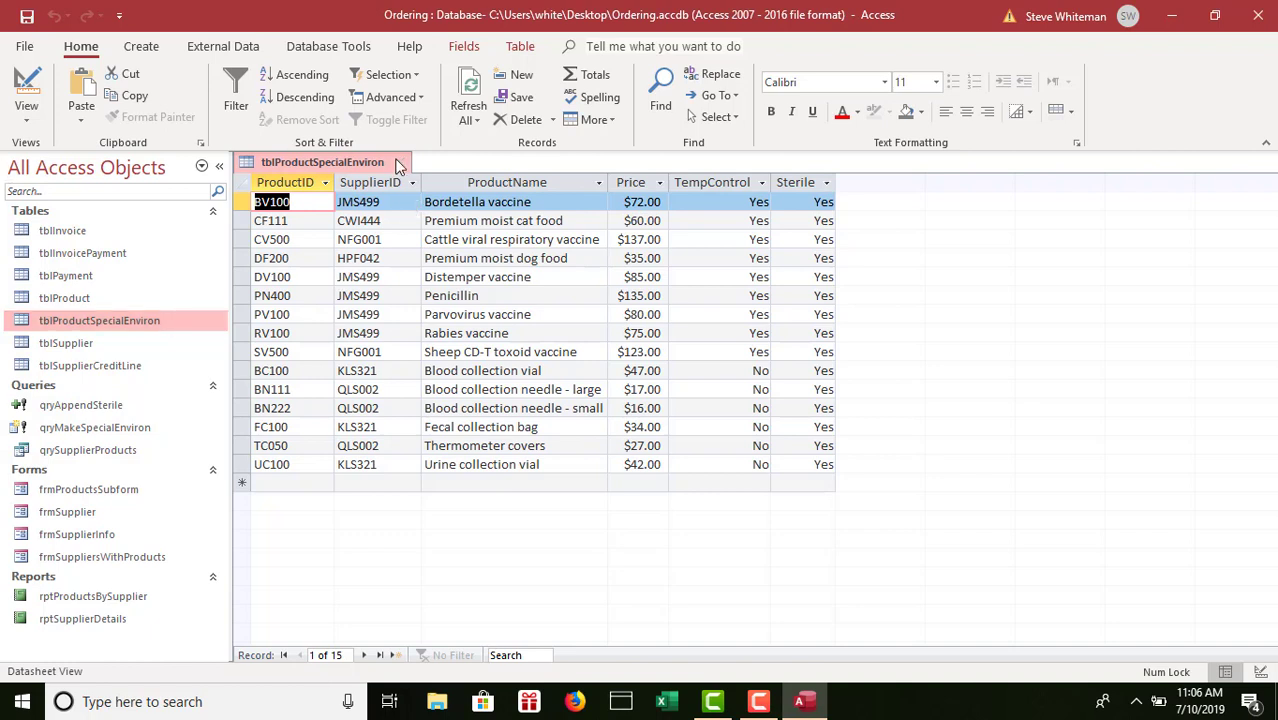
pyautogui.click(397, 166)
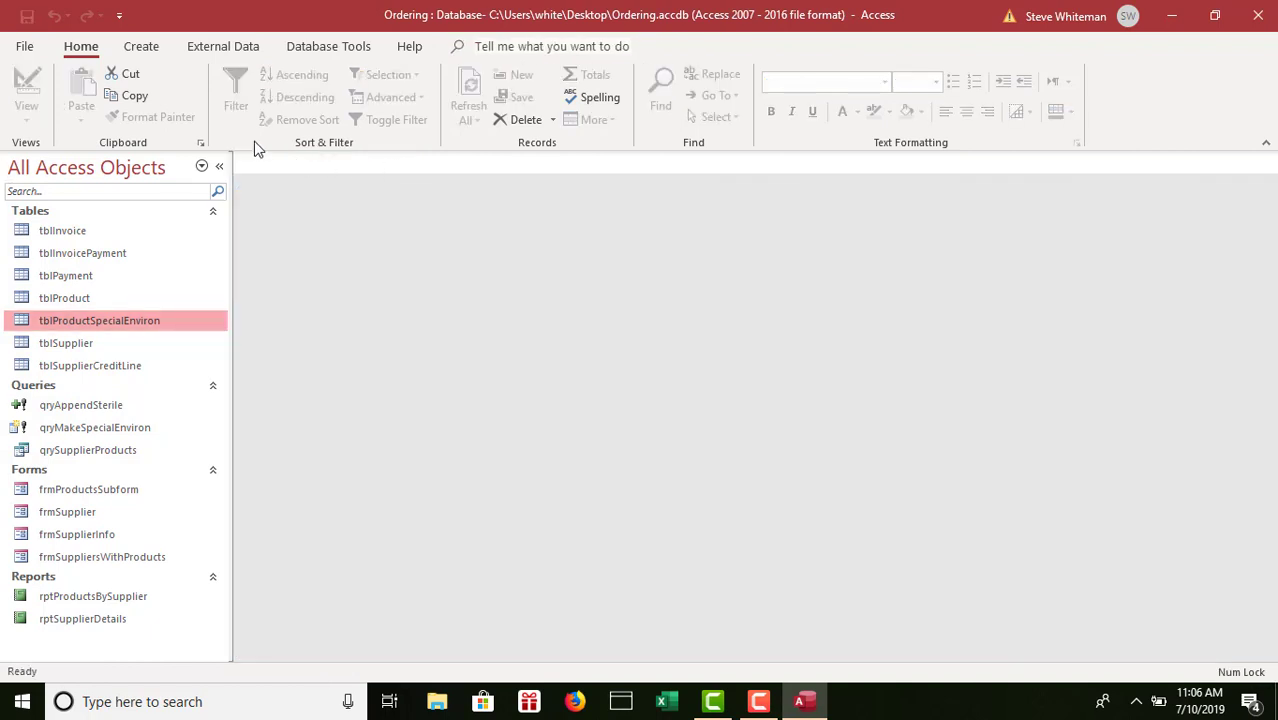
# - Create a query in Design view based on tblProductSpecialEnviron, enlarge its field list to show all fields, and add Price to the grid
pyautogui.click(141, 47)
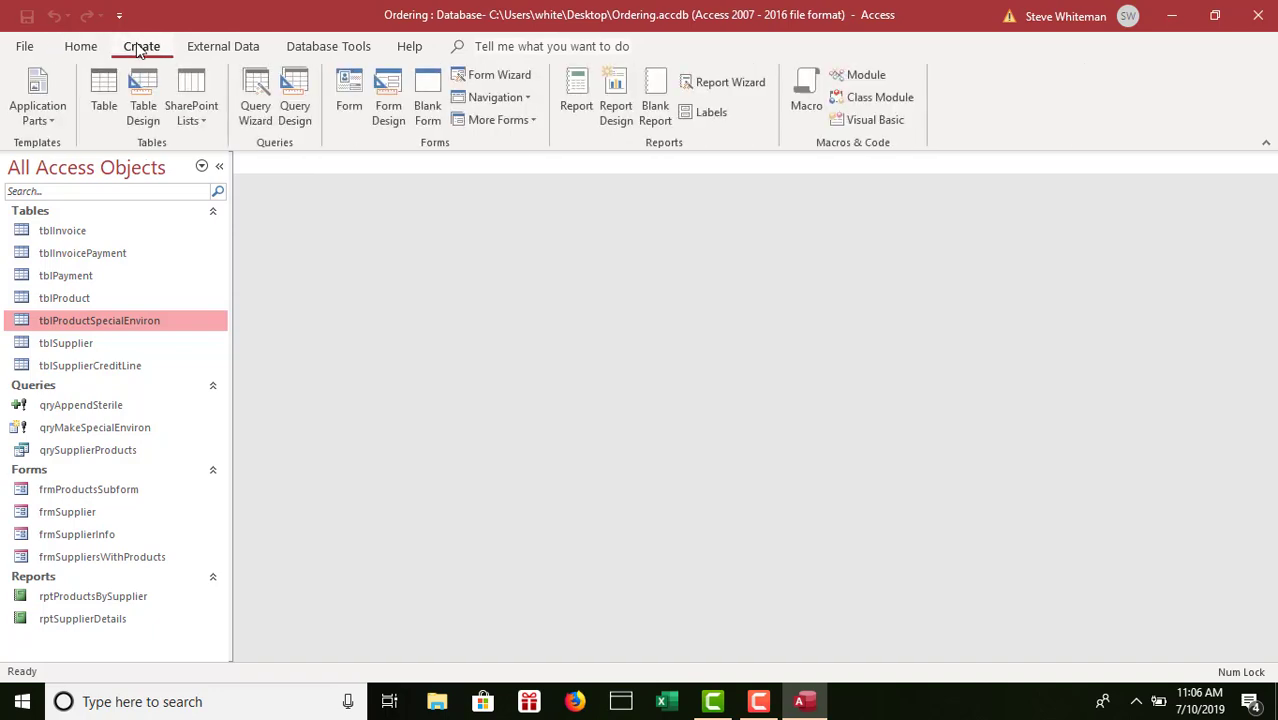
pyautogui.click(310, 86)
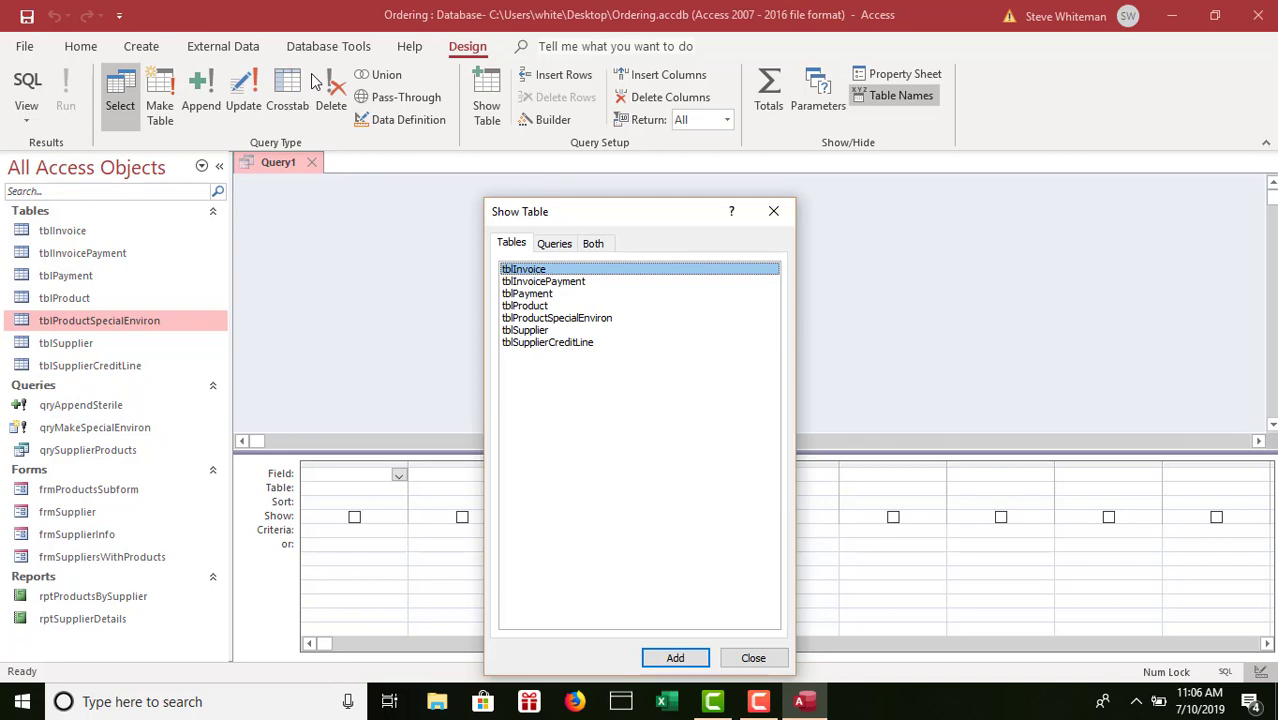
pyautogui.doubleClick(577, 318)
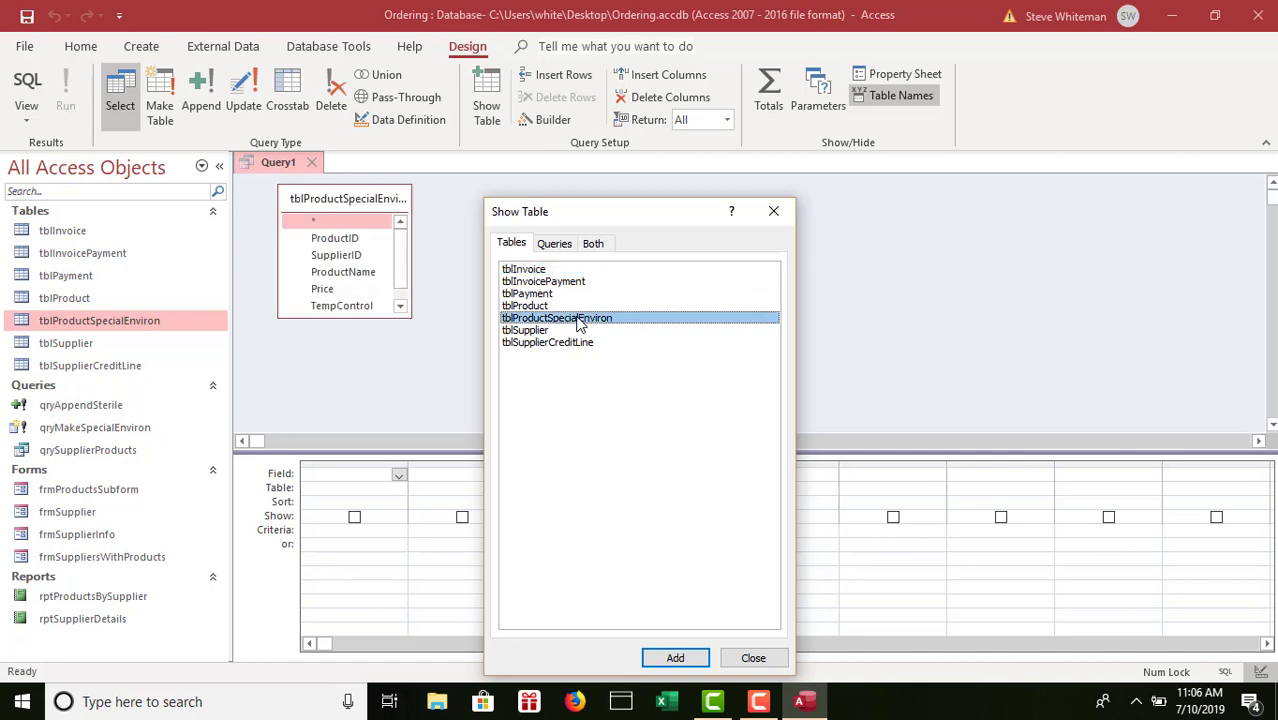
pyautogui.click(753, 657)
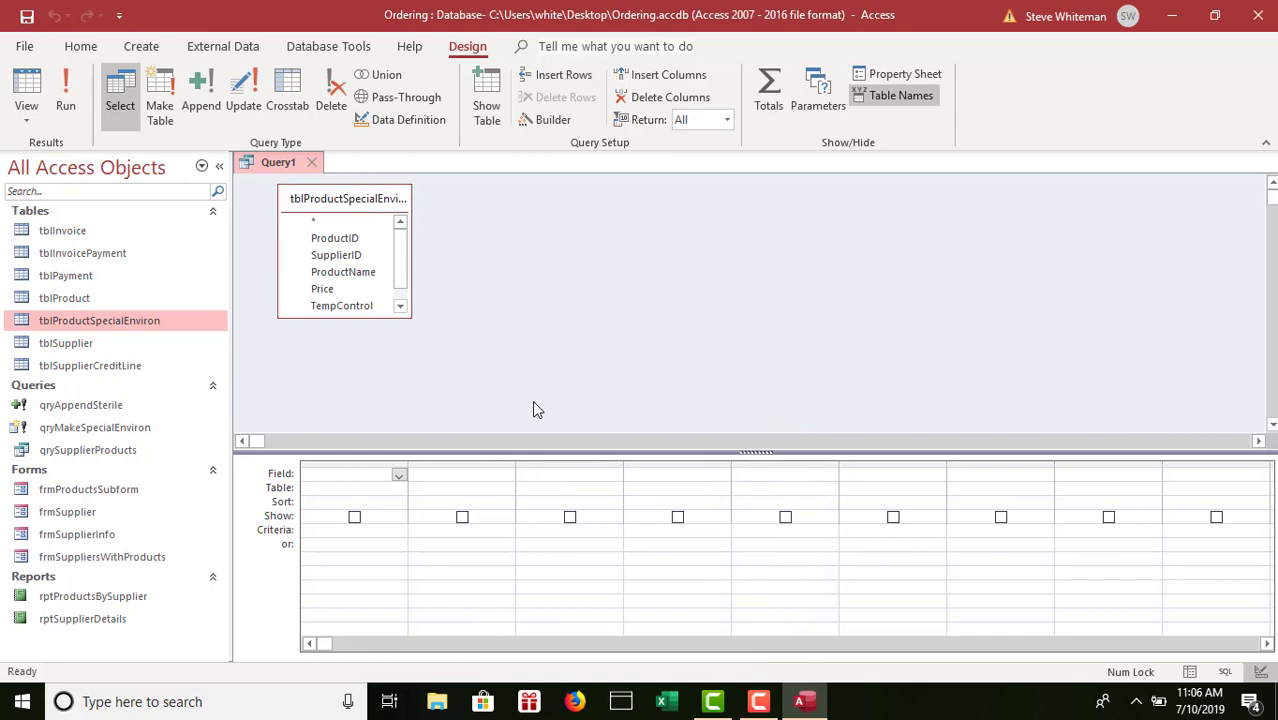
pyautogui.moveTo(322, 317); pyautogui.dragTo(321, 343)
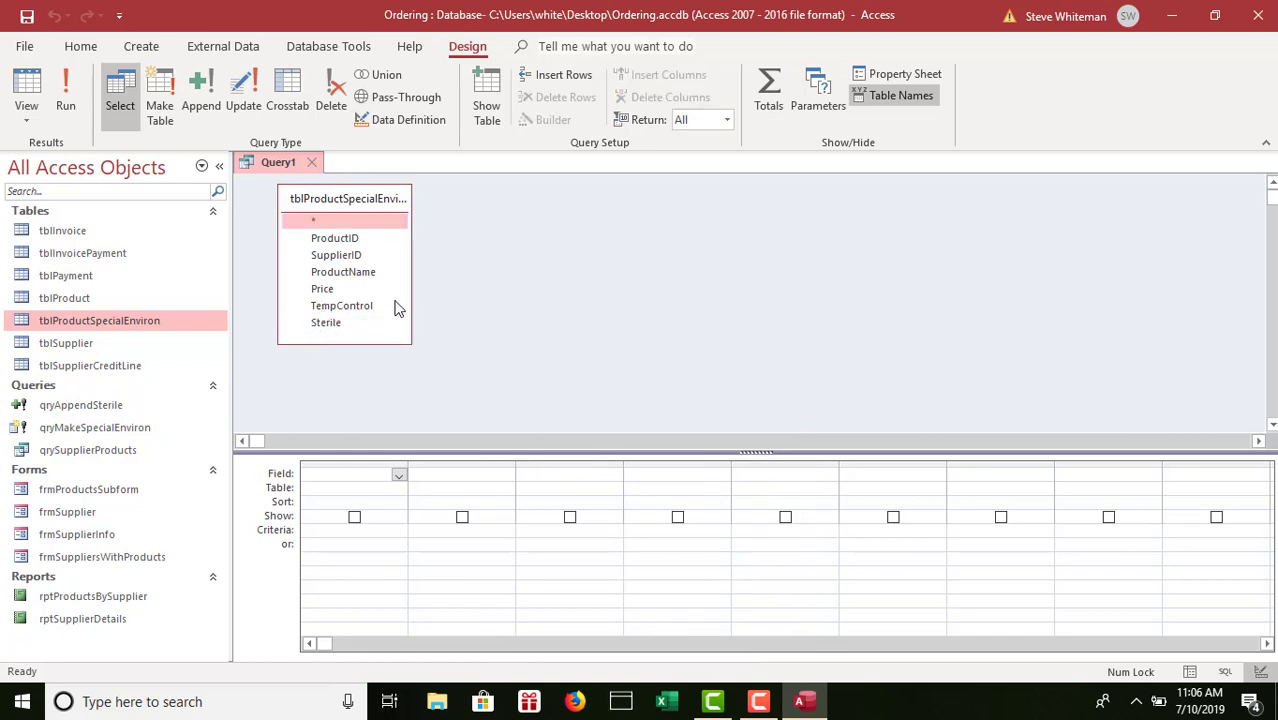
pyautogui.doubleClick(322, 290)
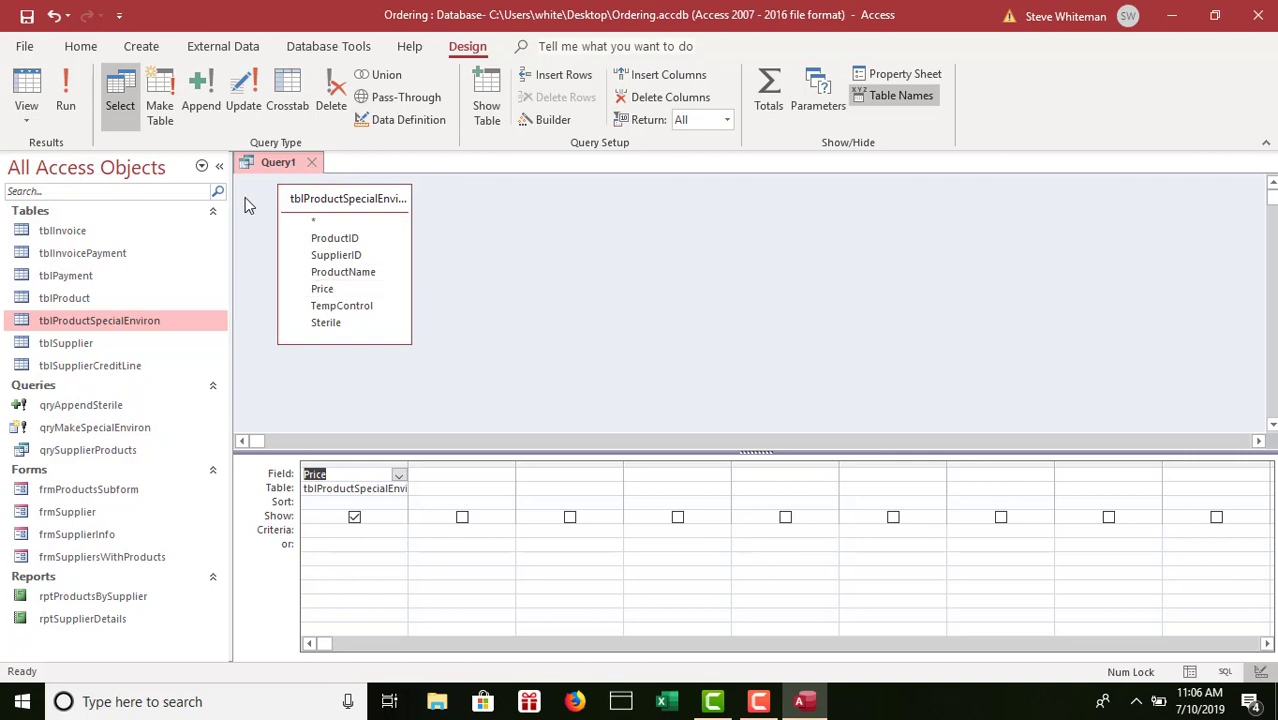
# - Turn the query into an update query that updates Price to 0.9*[Price]
pyautogui.click(244, 104)
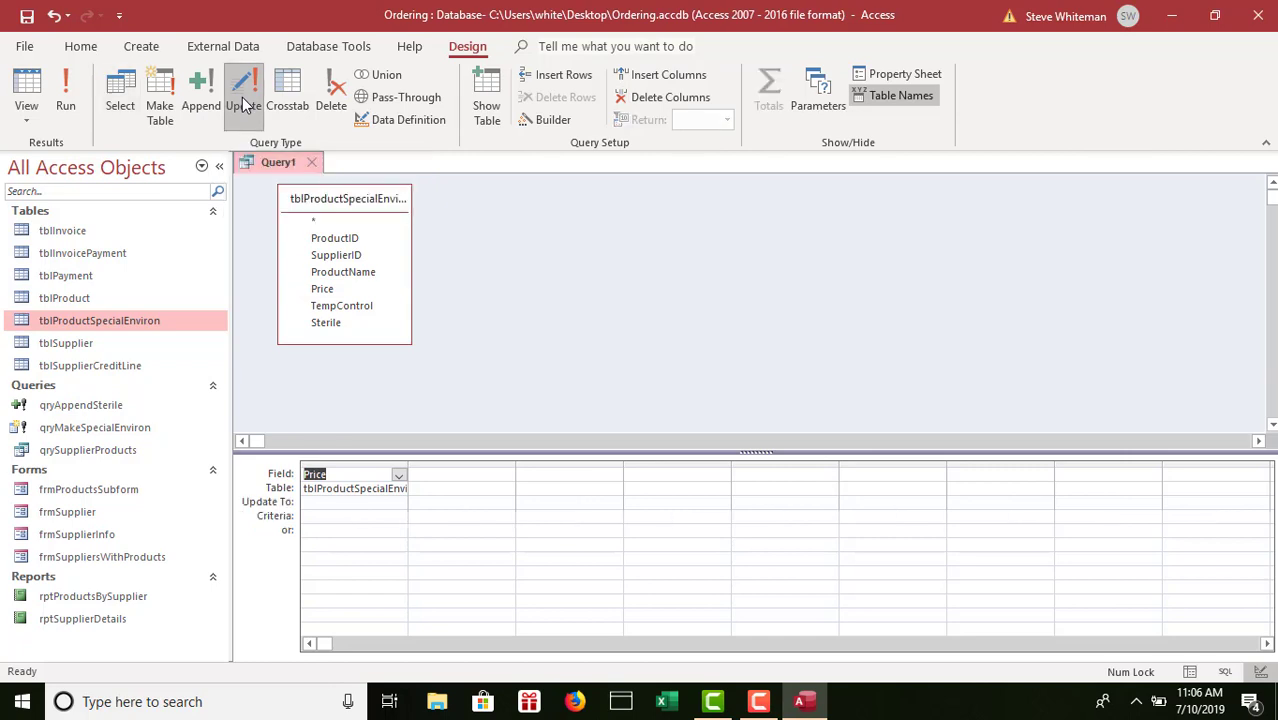
pyautogui.click(317, 504)
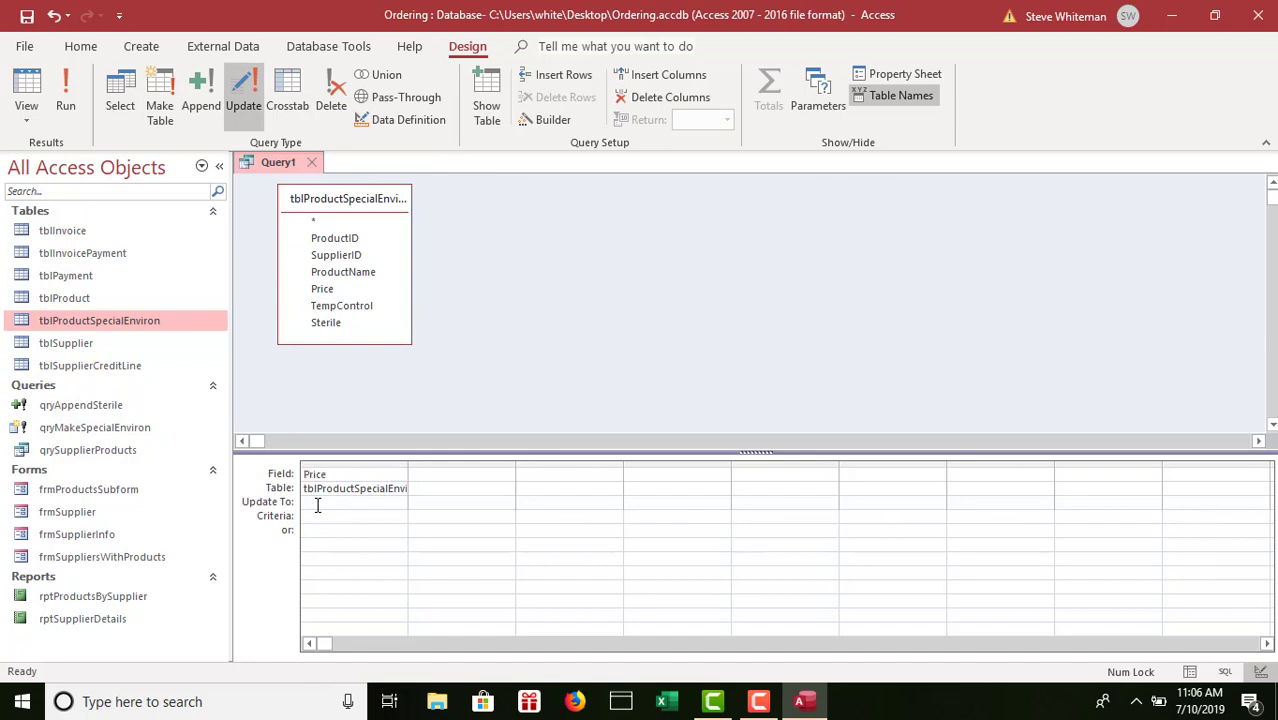
pyautogui.write('0.9*[Price]')
pyautogui.press('Tab')
# - Run the update query, confirm updating the records, and check the prices in tblProductSpecialEnviron
pyautogui.click(65, 100)
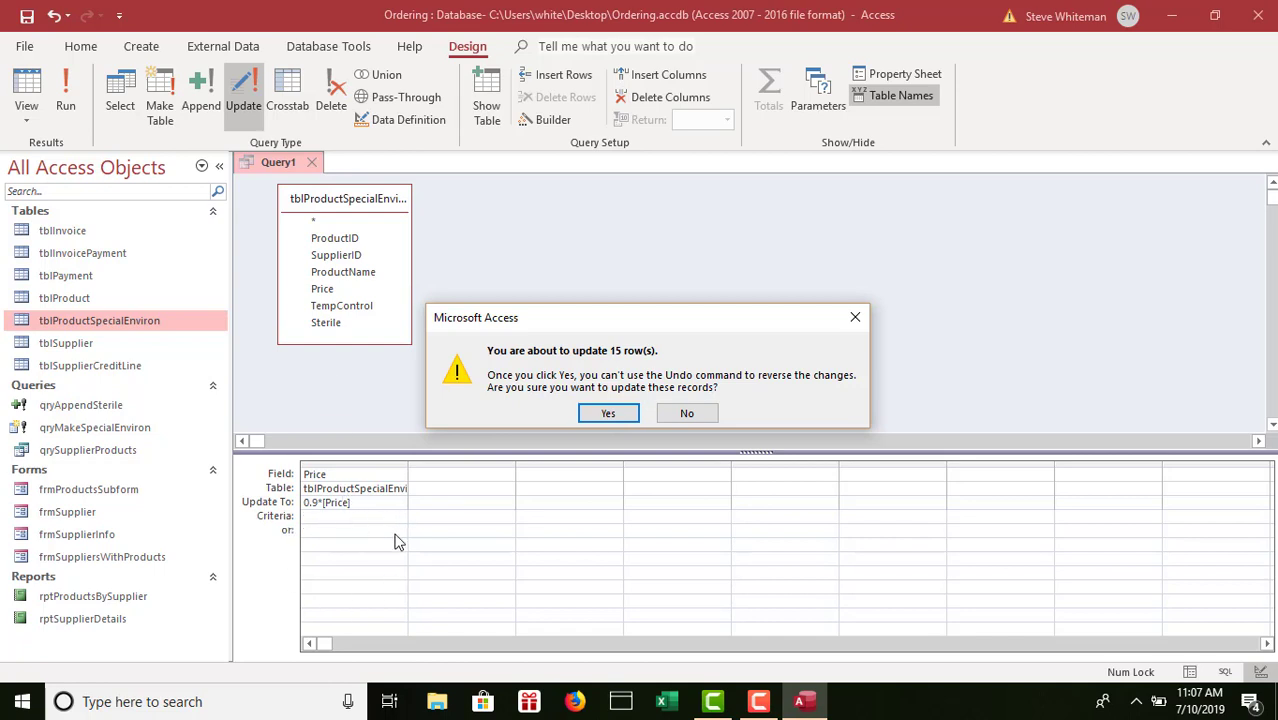
pyautogui.click(609, 413)
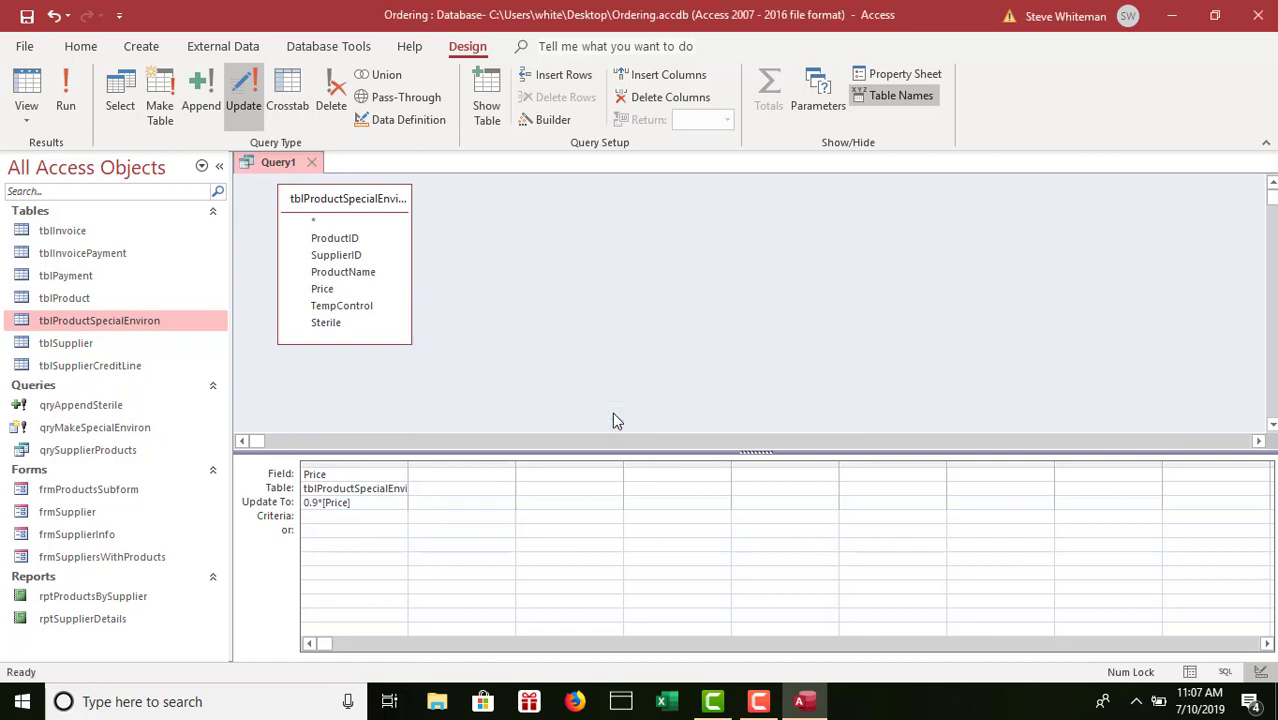
pyautogui.doubleClick(143, 321)
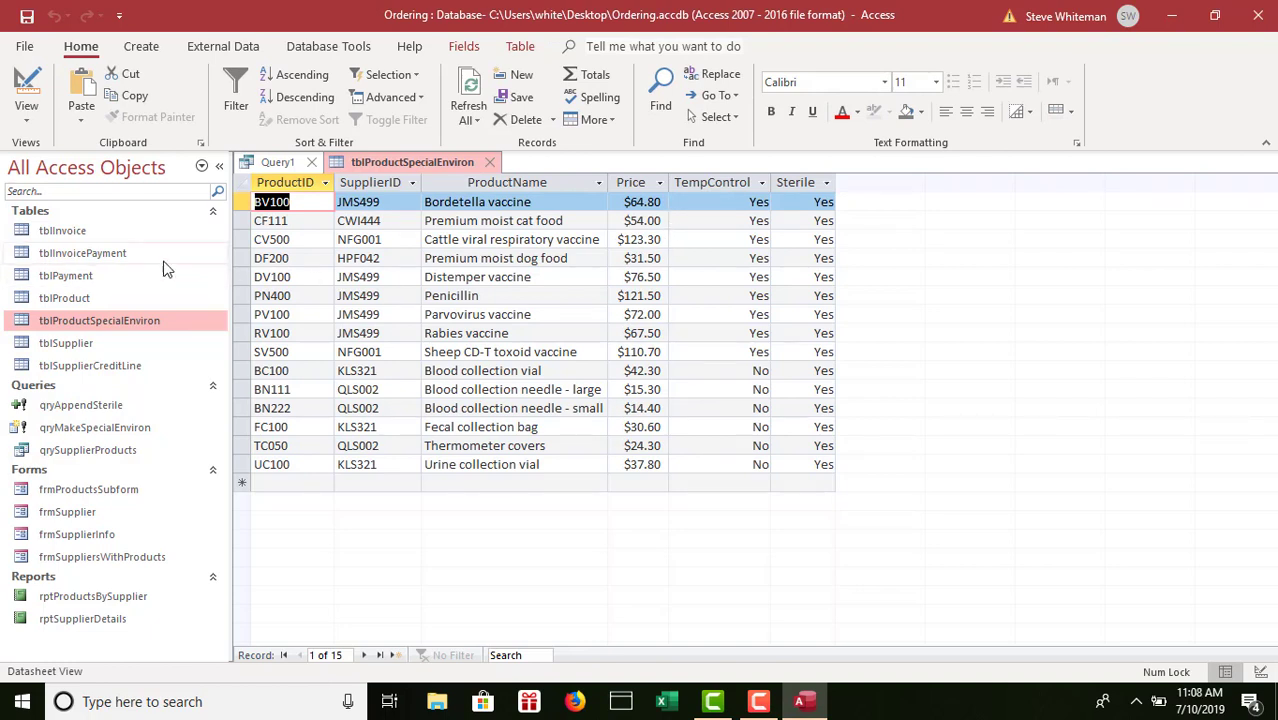
pyautogui.click(490, 164)
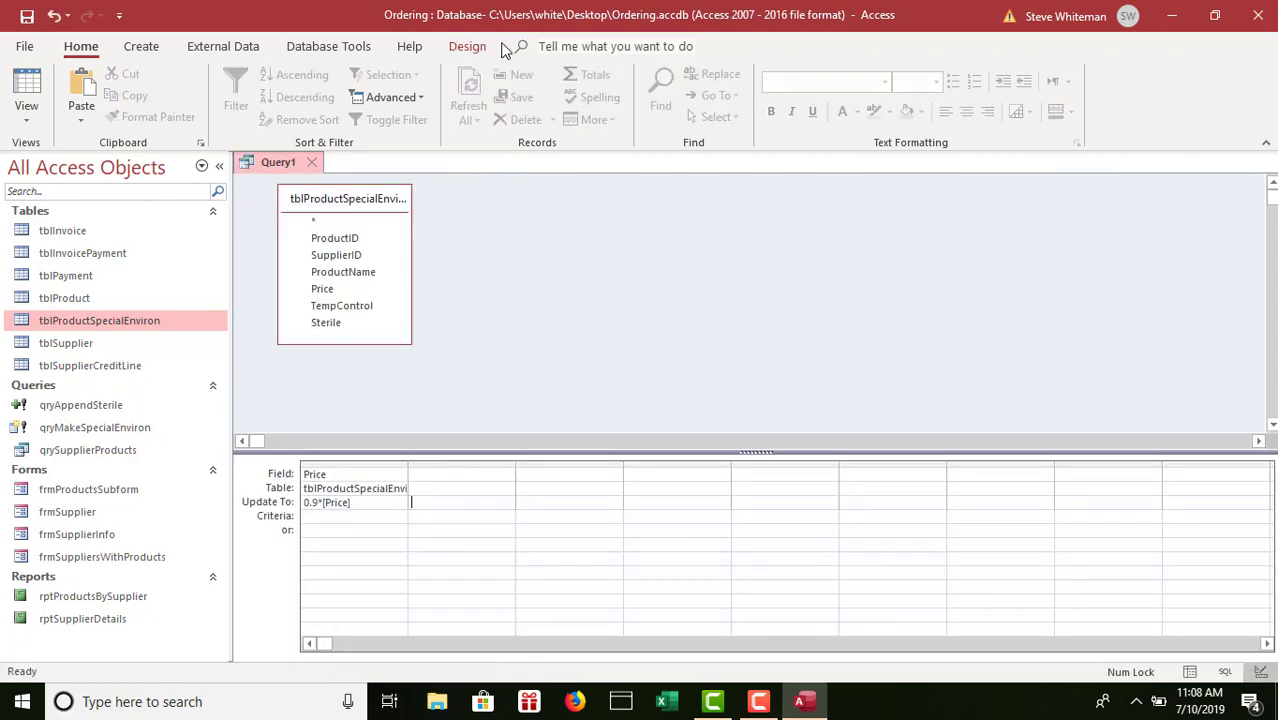
# - Save the update query as qrySpecialDiscount and close it
pyautogui.click(470, 47)
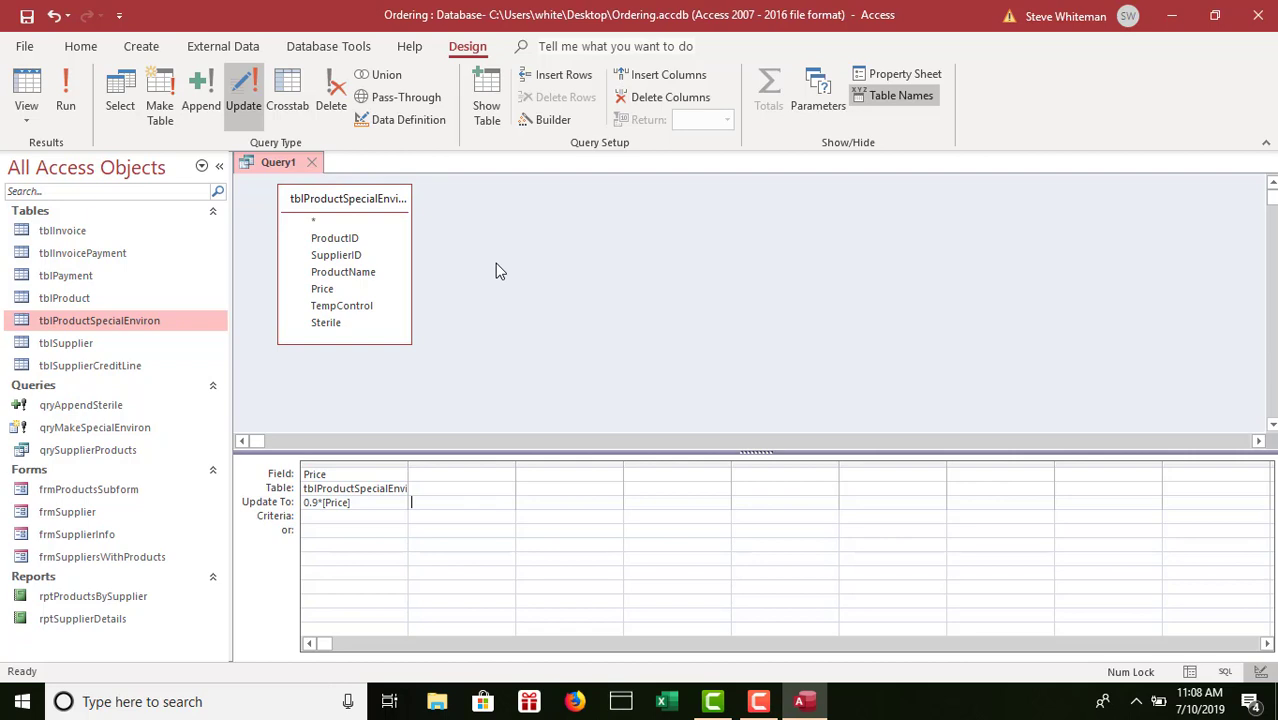
pyautogui.click(27, 18)
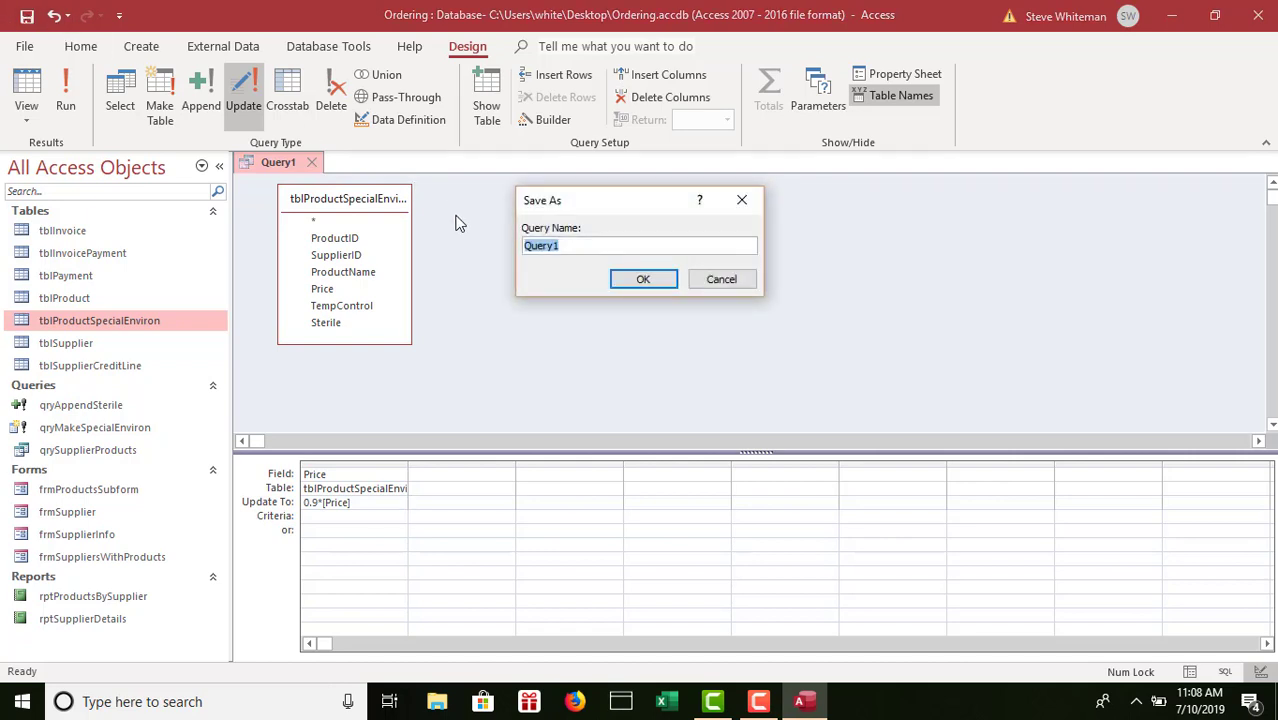
pyautogui.write('qrySpecialDiscount')
pyautogui.click(630, 279)
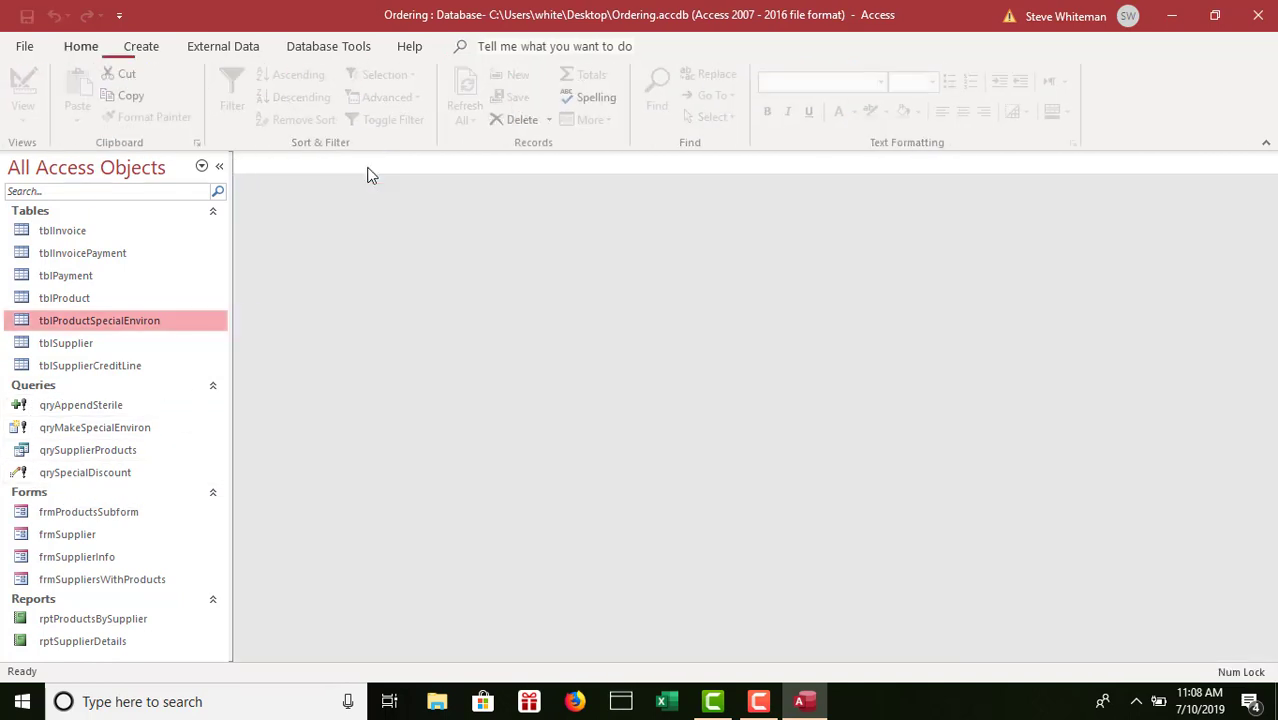
pyautogui.click(370, 163)
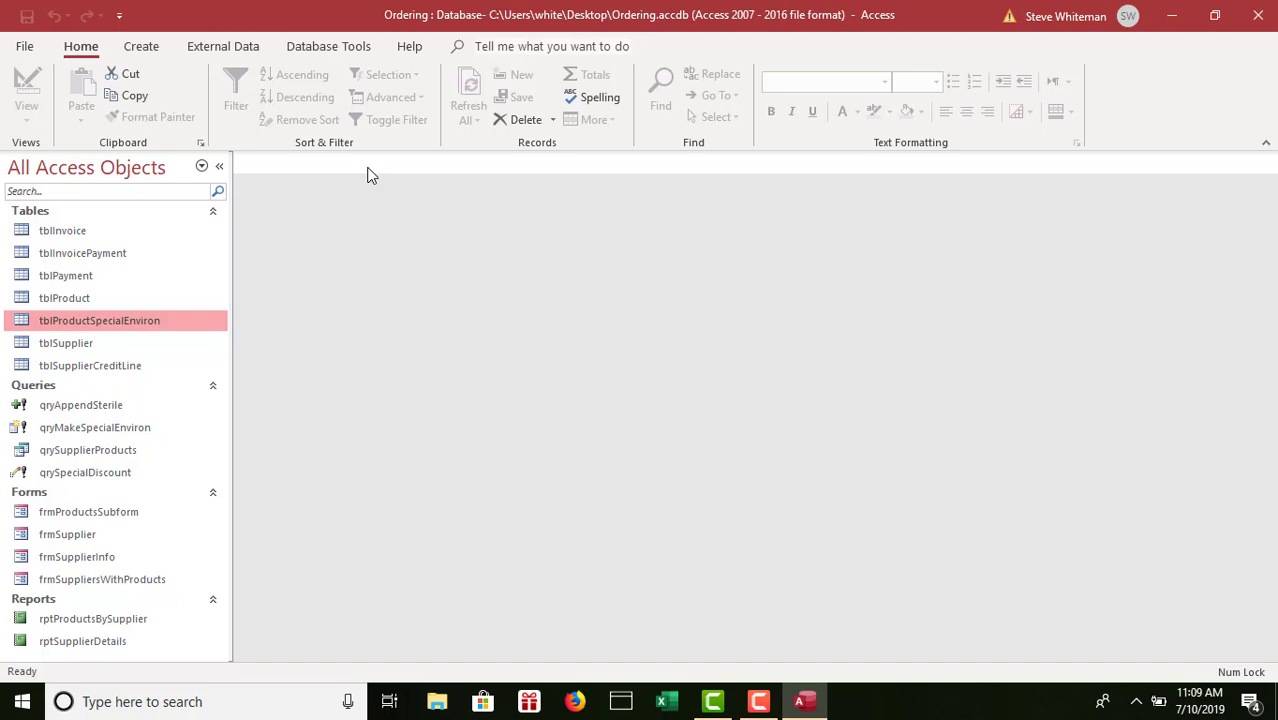
# - Create another Design view query from tblProductSpecialEnviron, enlarge its field list to show every field, and add Price to the grid
pyautogui.click(143, 47)
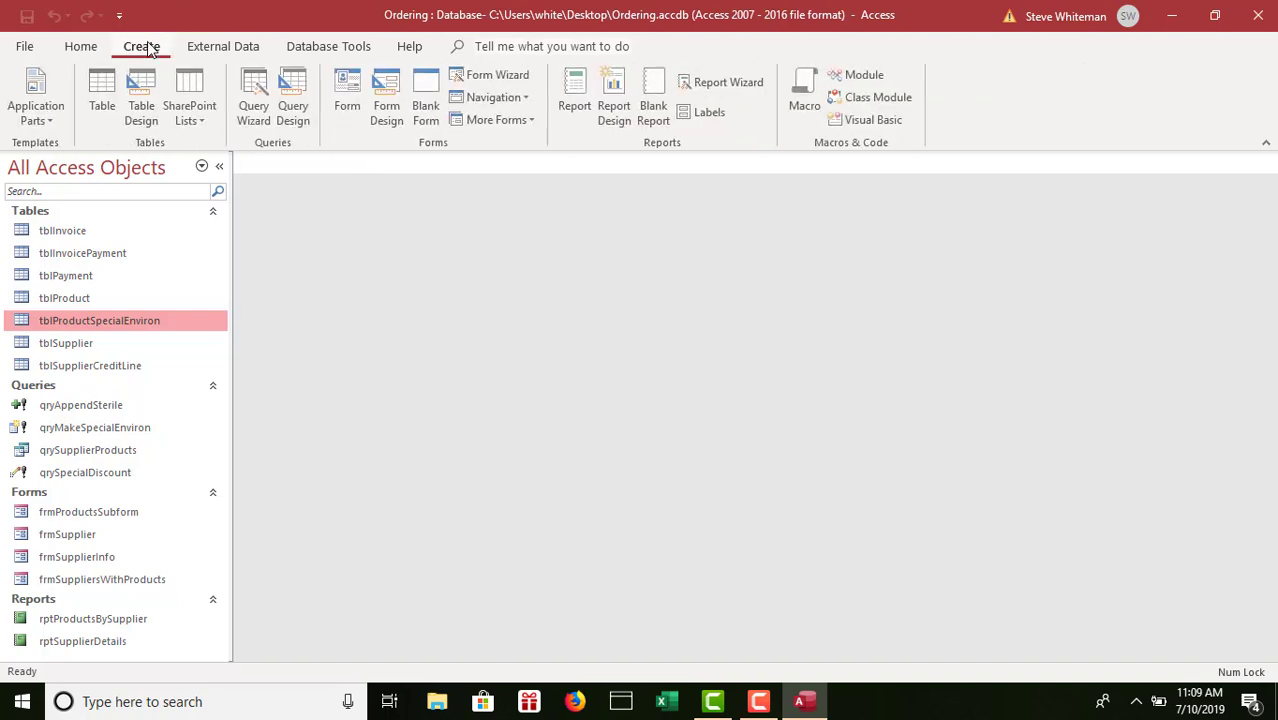
pyautogui.click(292, 90)
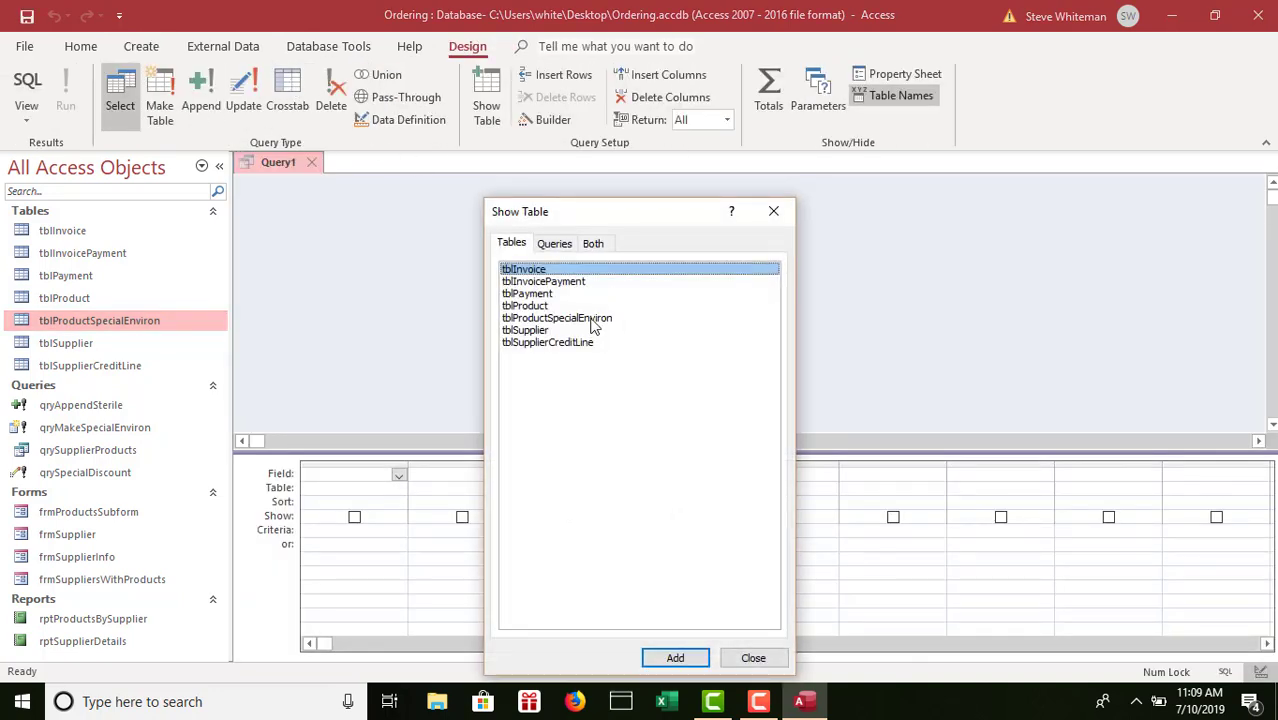
pyautogui.doubleClick(592, 319)
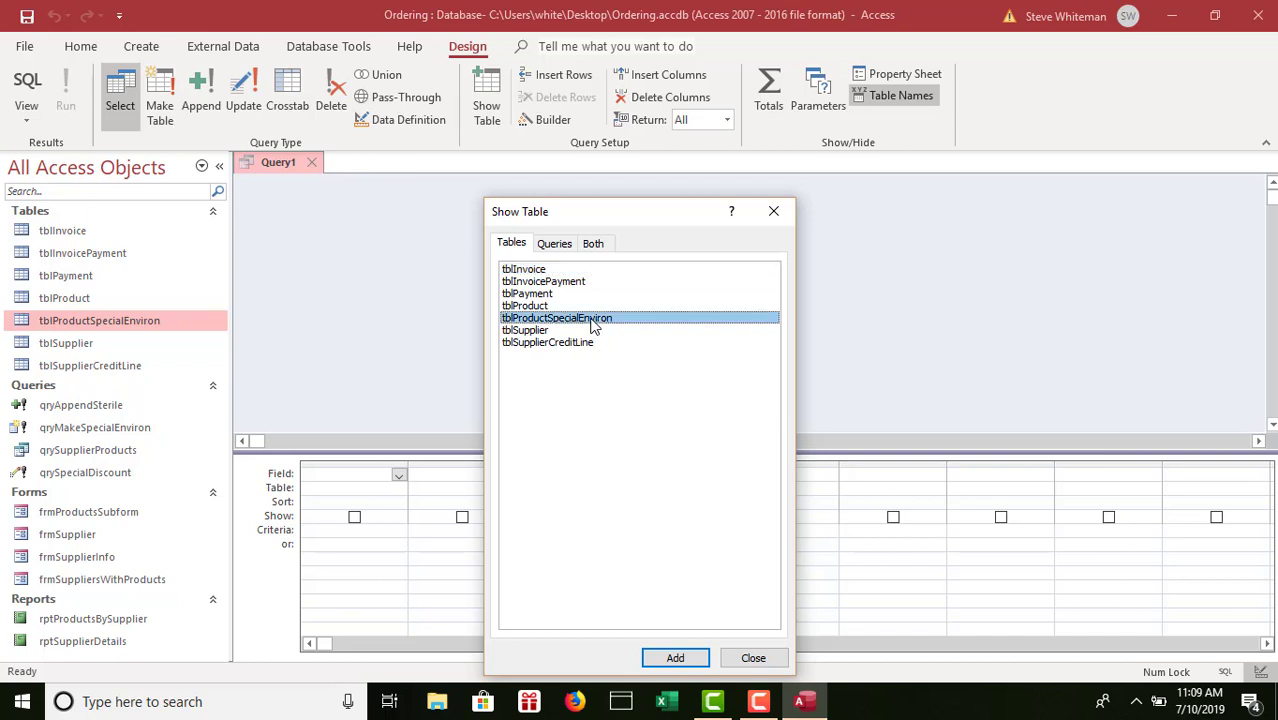
pyautogui.click(753, 658)
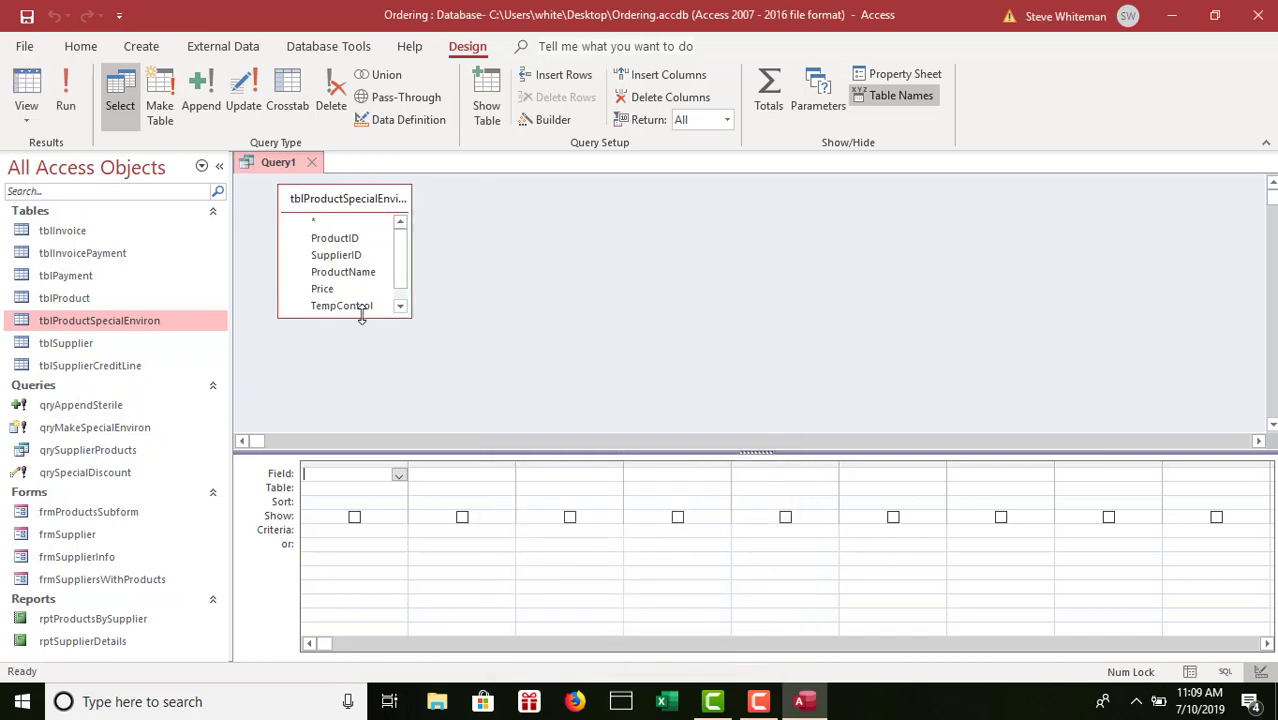
pyautogui.moveTo(360, 316); pyautogui.dragTo(360, 365)
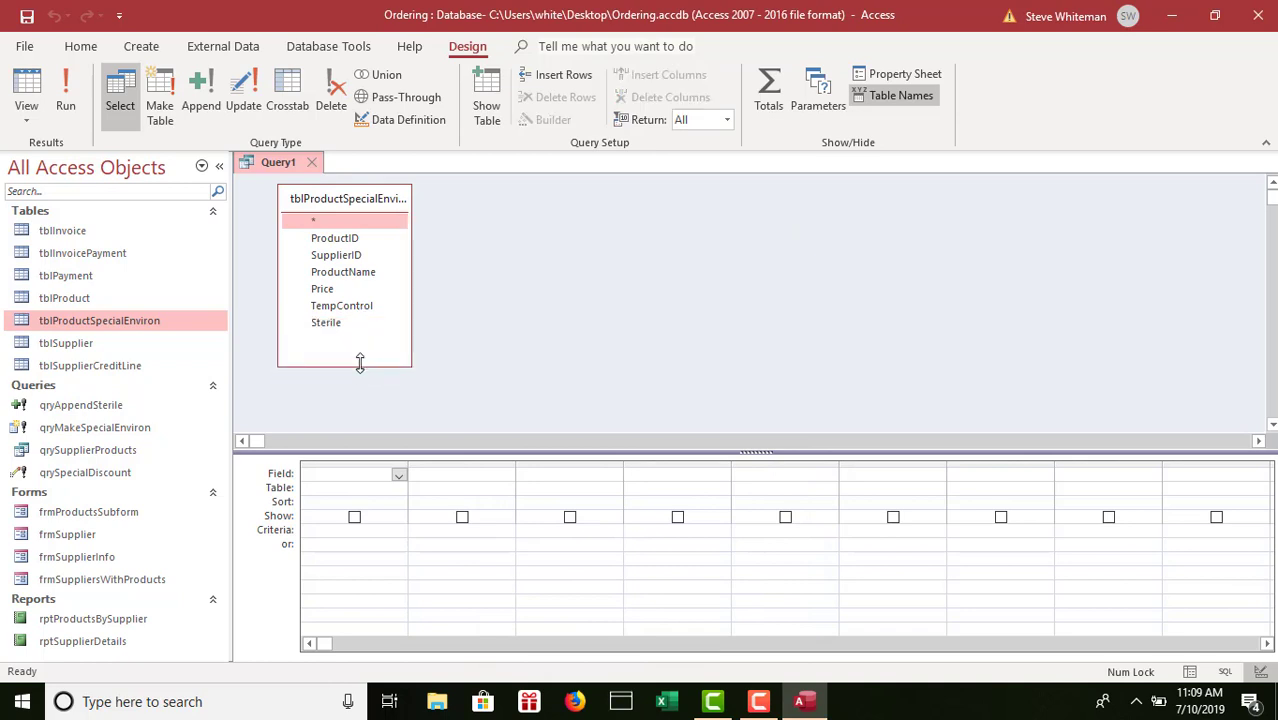
pyautogui.doubleClick(337, 292)
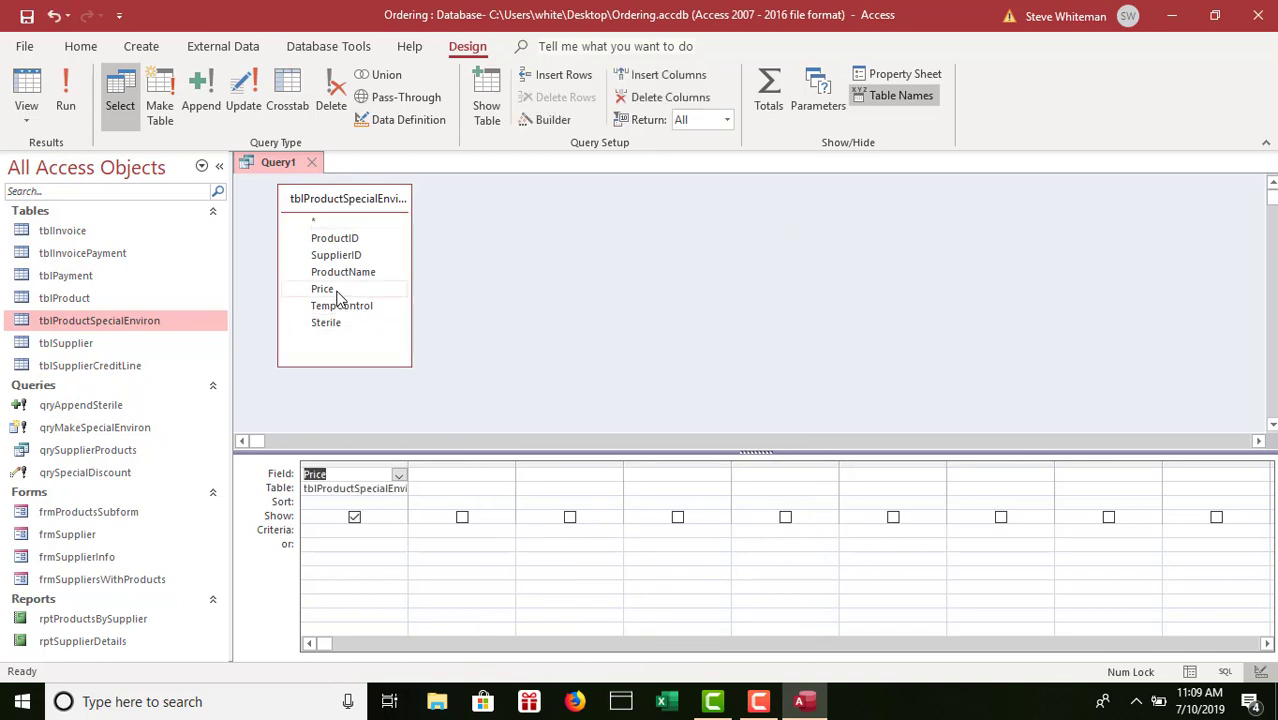
# - Set the Price criteria to <20 and turn the query into a delete query
pyautogui.click(335, 530)
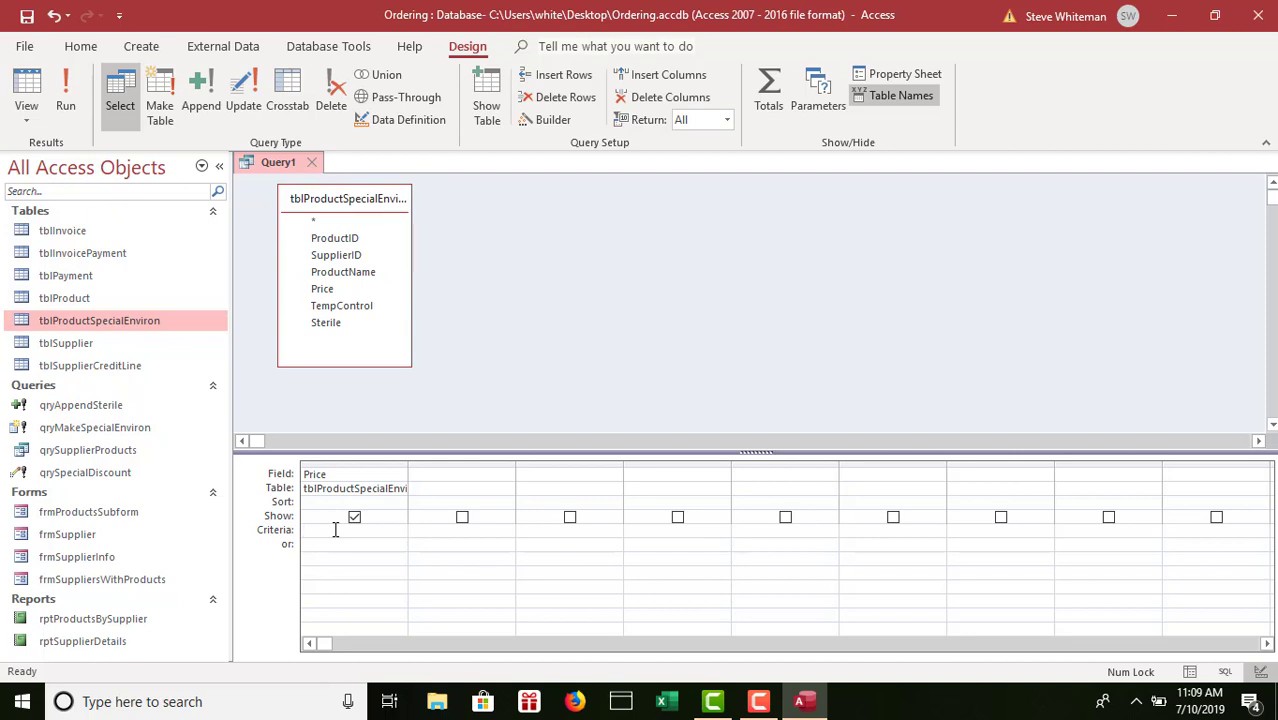
pyautogui.write('<20')
pyautogui.press('Tab')
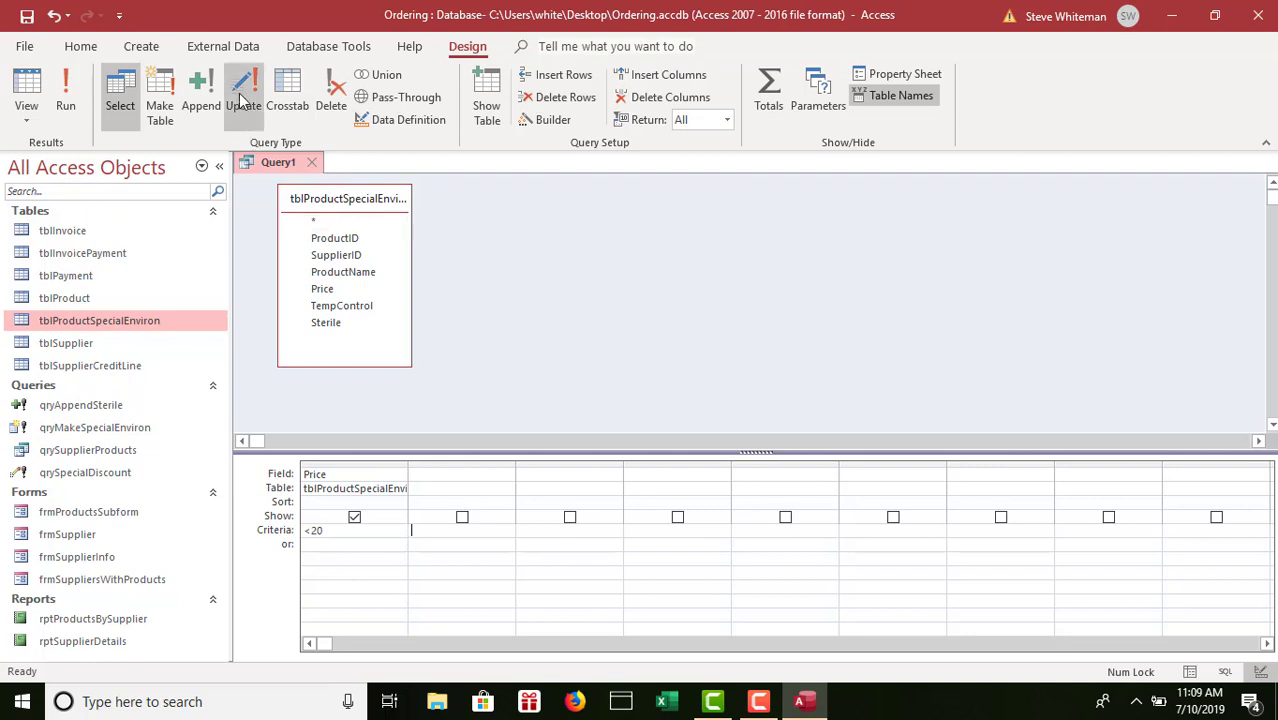
pyautogui.click(331, 90)
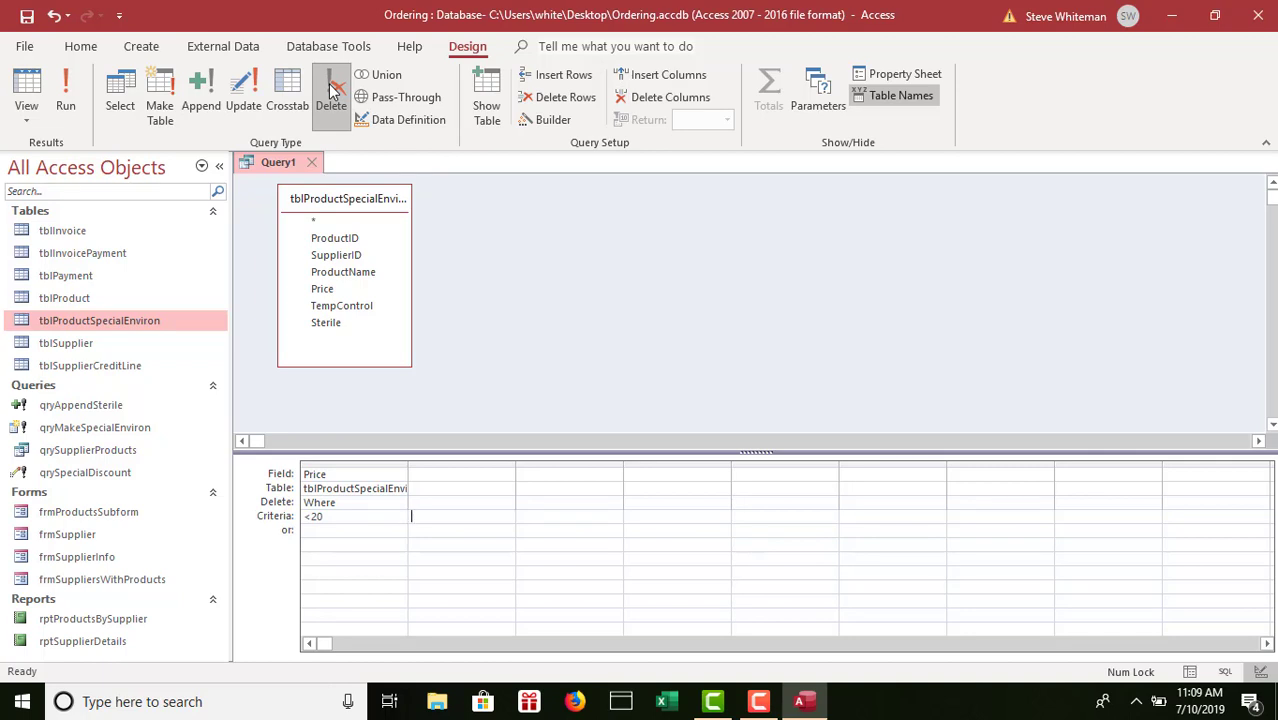
# - Run the delete query, confirm deleting the records, and check the remaining records in tblProductSpecialEnviron before closing the table
pyautogui.click(65, 80)
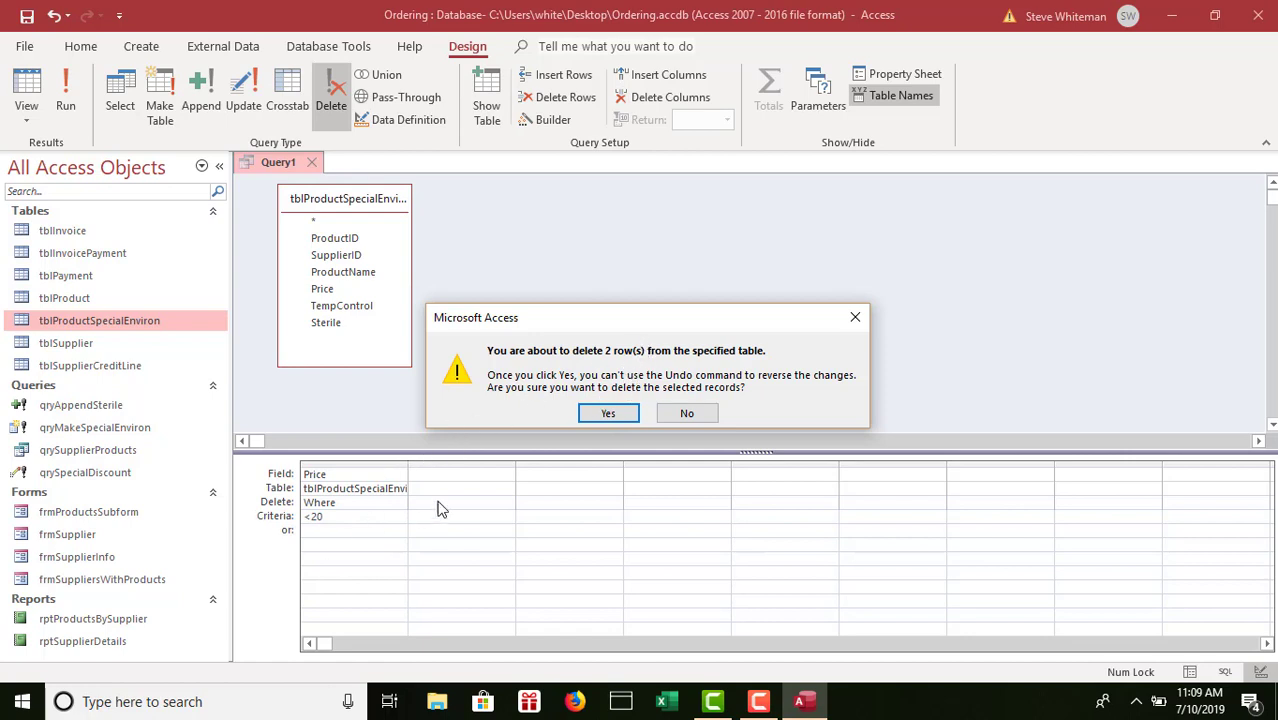
pyautogui.click(610, 413)
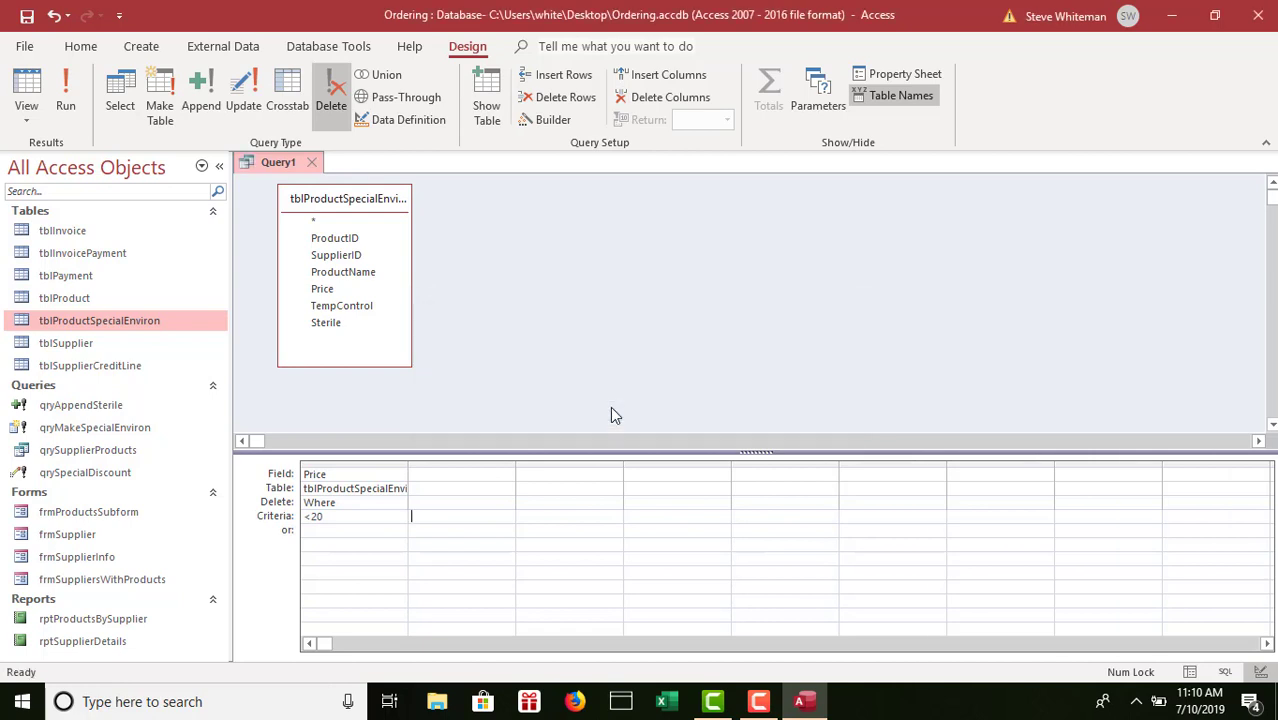
pyautogui.doubleClick(114, 325)
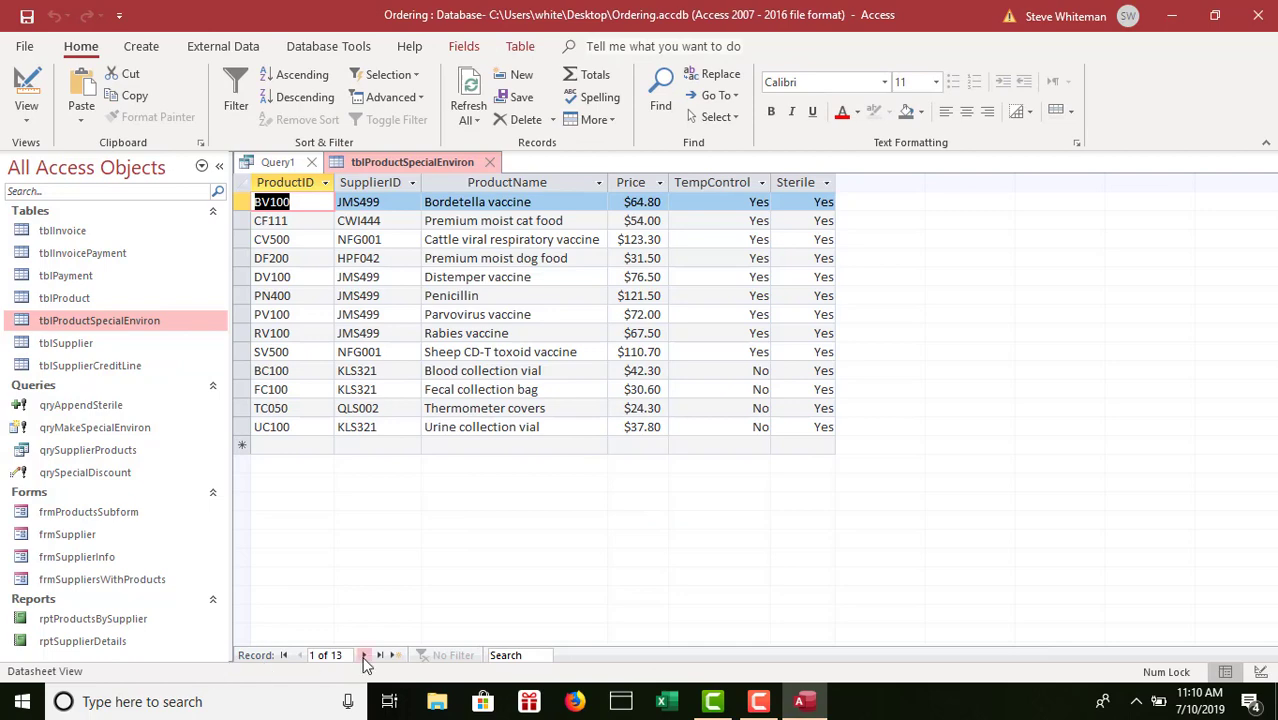
pyautogui.click(490, 163)
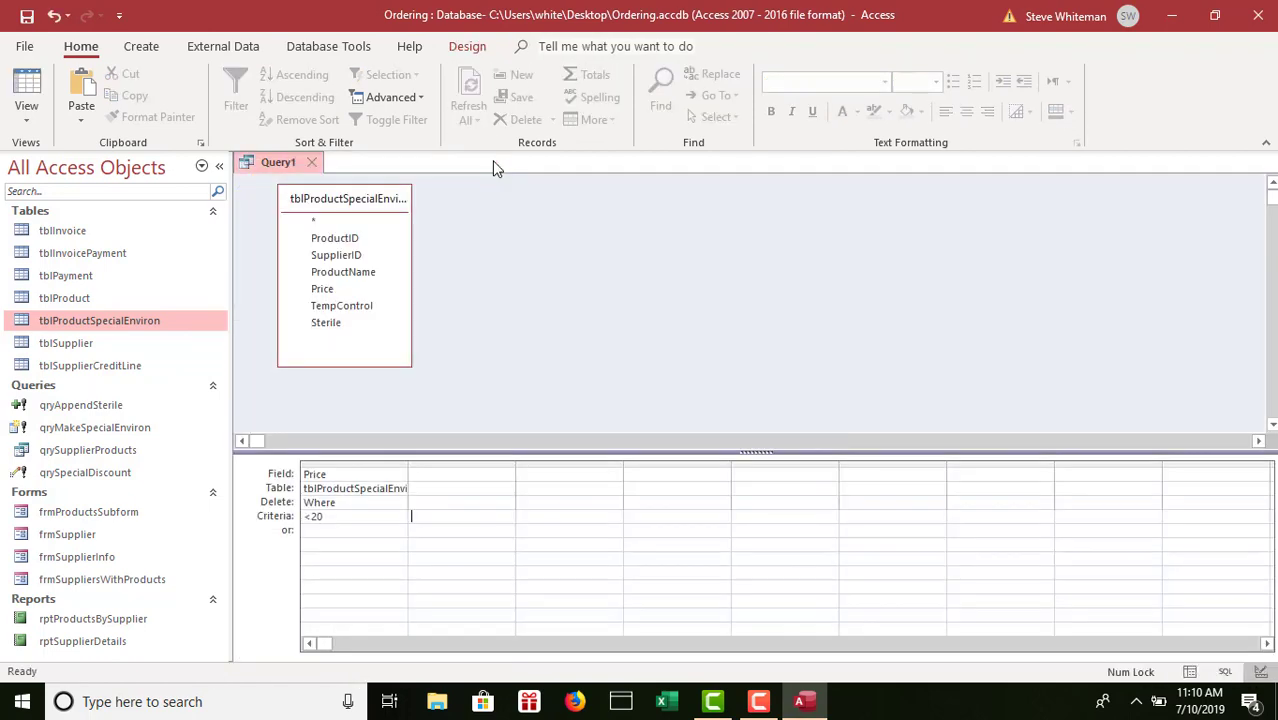
# - Save the delete query as qryDeletePriceLess20 and close it
pyautogui.click(27, 18)
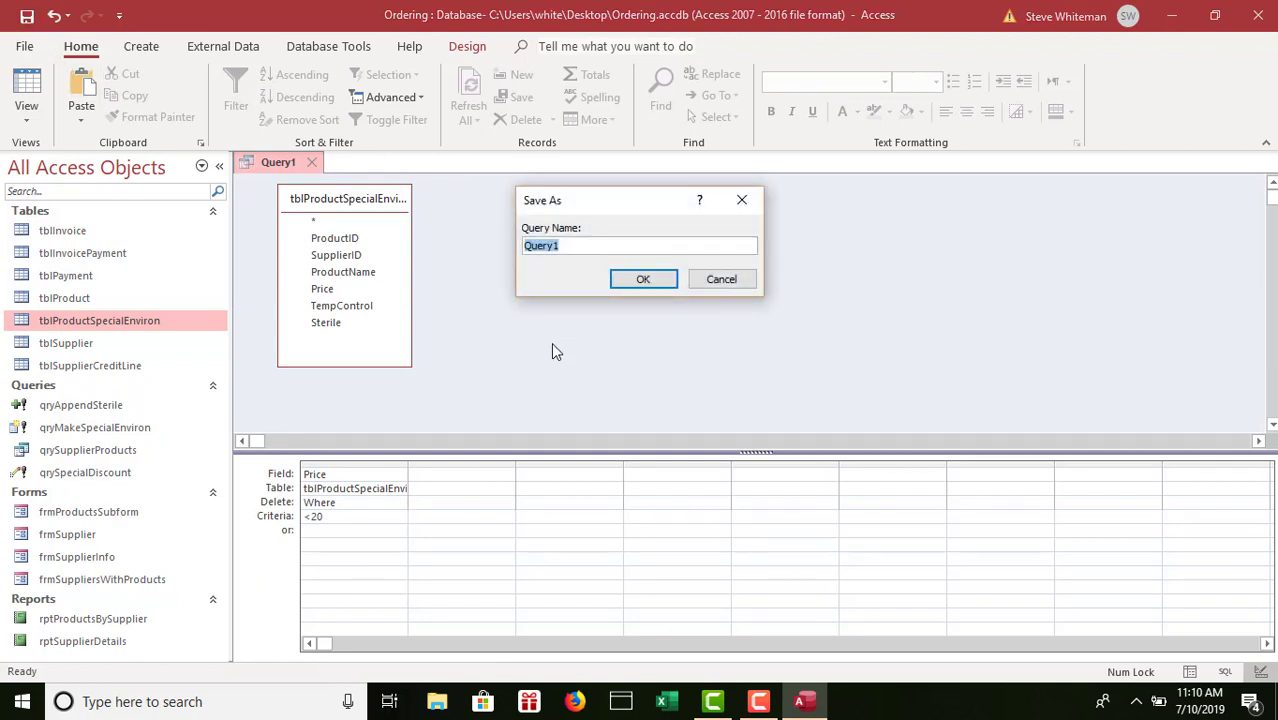
pyautogui.write('qryDelete')
pyautogui.write('PriceLess20')
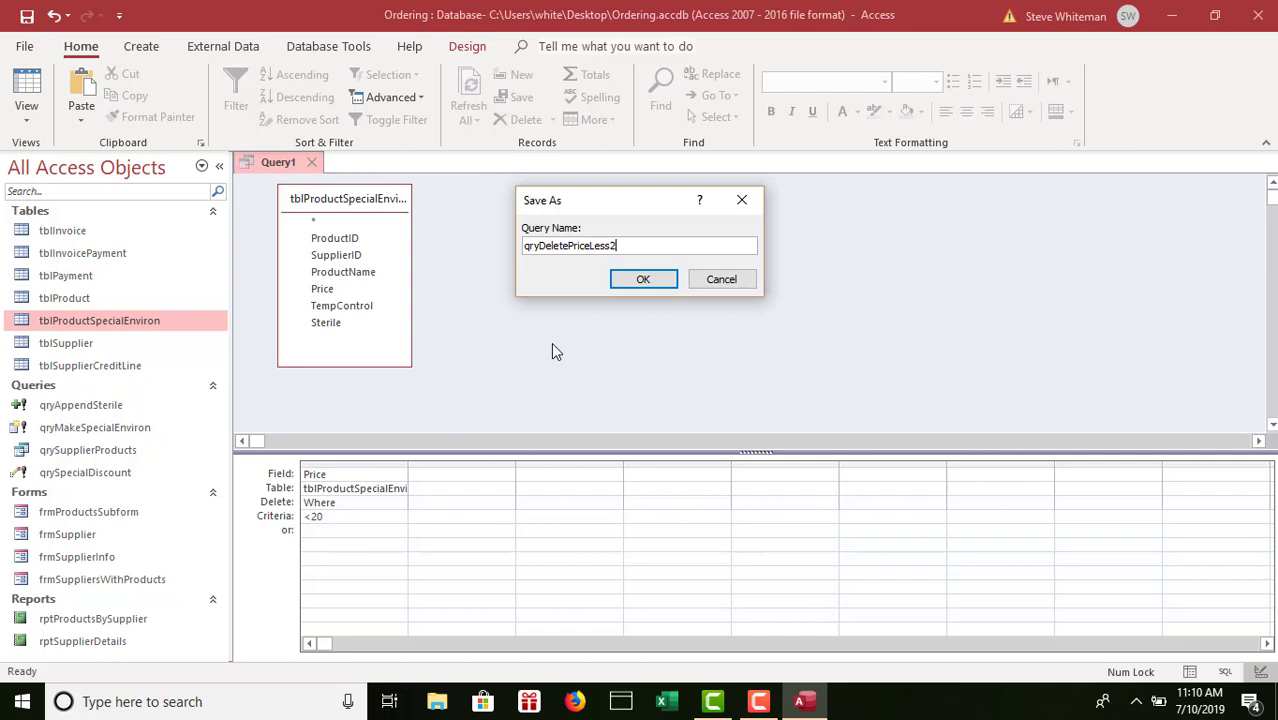
pyautogui.click(643, 279)
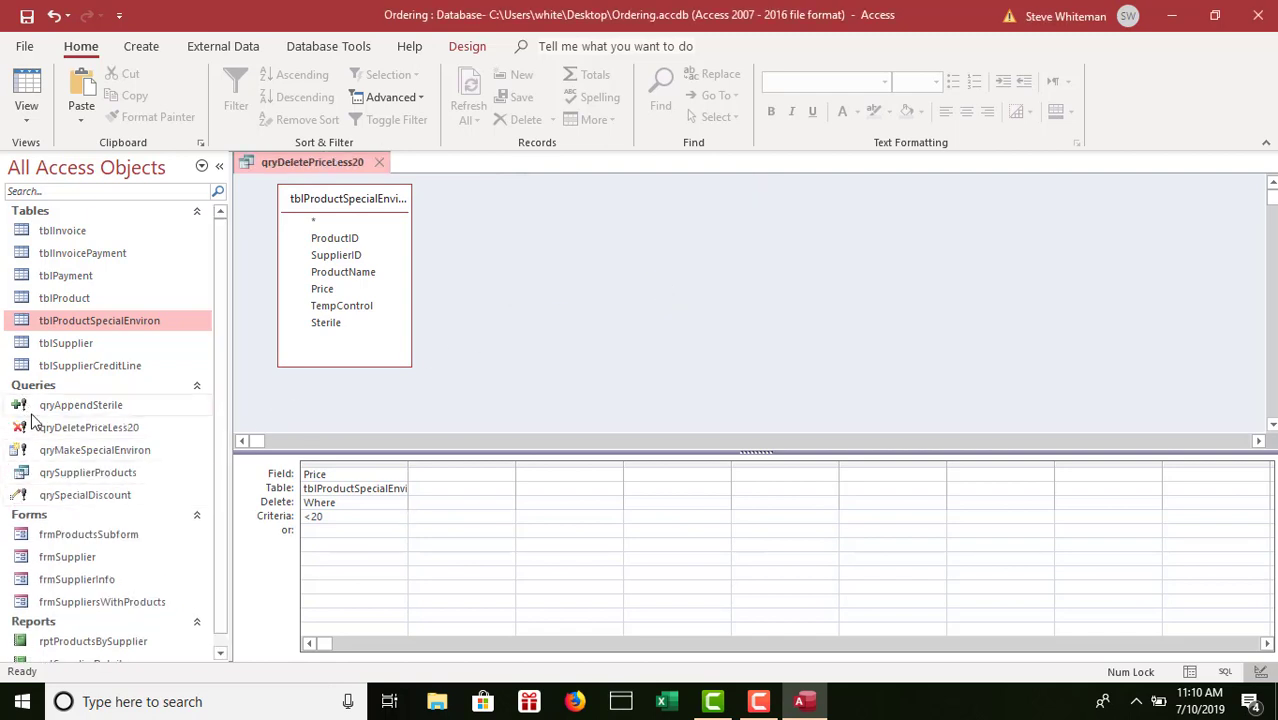
pyautogui.click(380, 164)
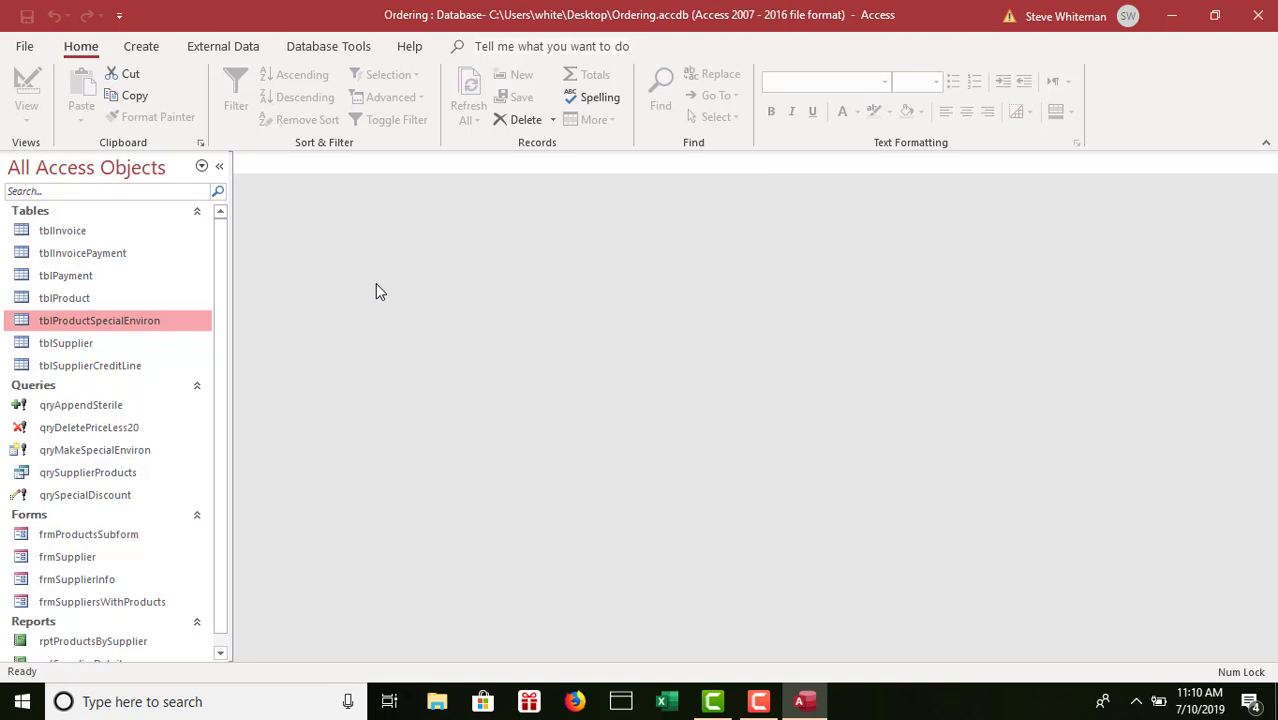
# - Open the database relationships and add tblInvoice, tblPayment and tblInvoicePayment to the layout
pyautogui.click(309, 48)
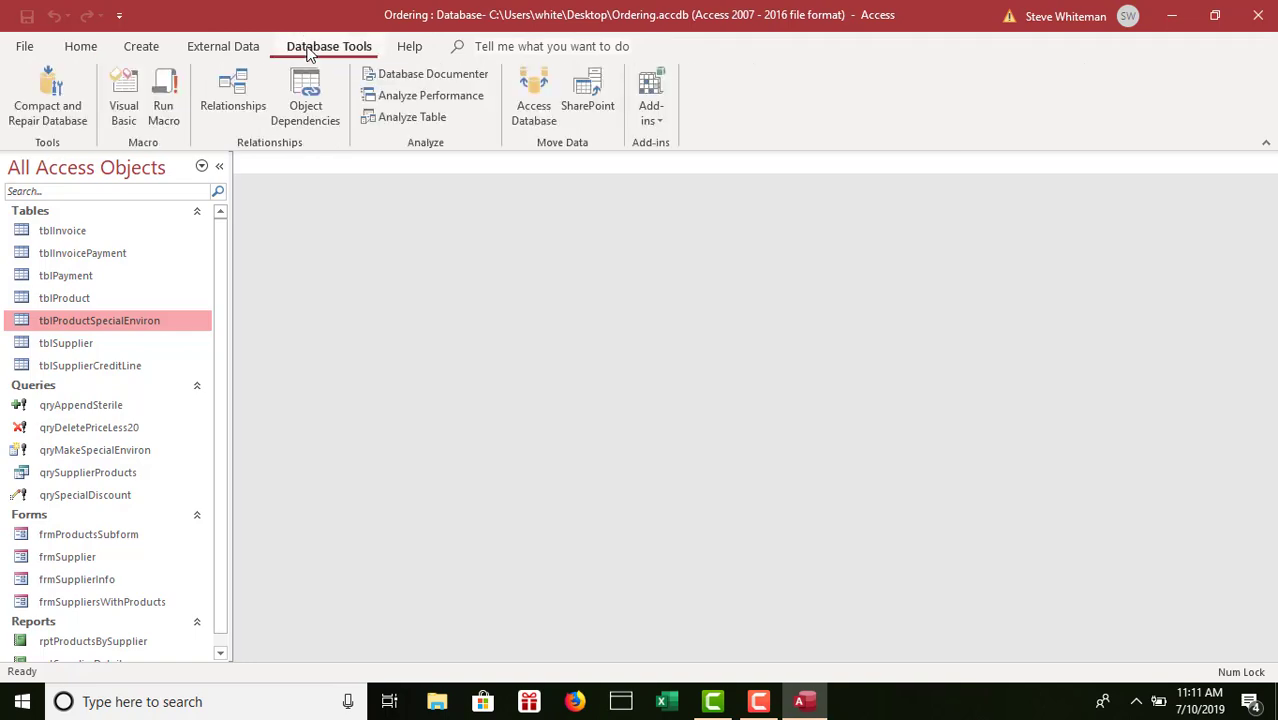
pyautogui.click(250, 88)
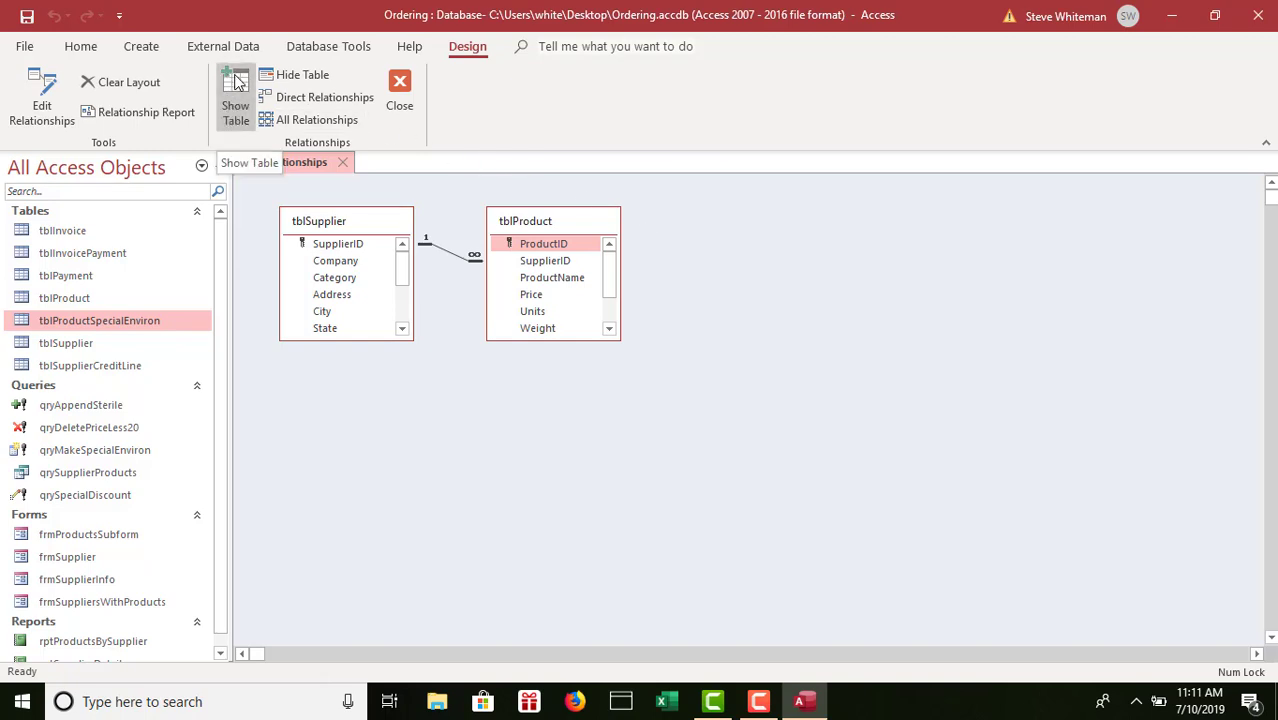
pyautogui.click(240, 95)
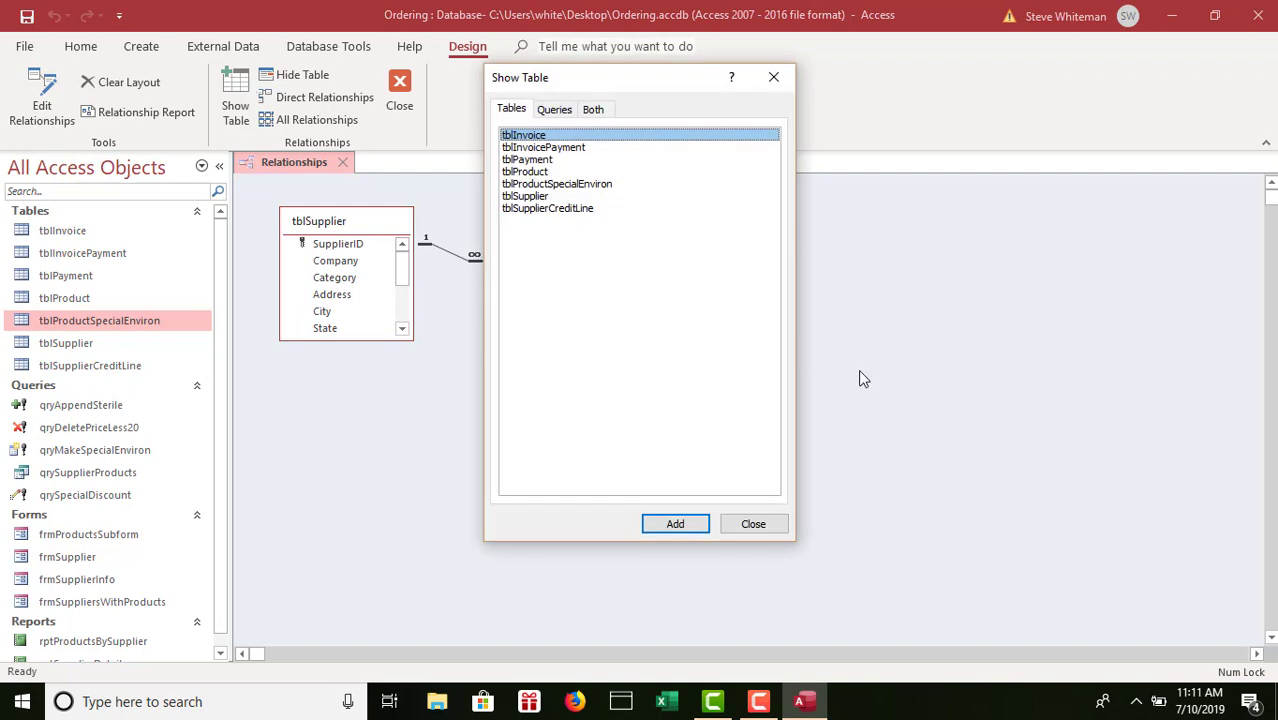
pyautogui.doubleClick(564, 139)
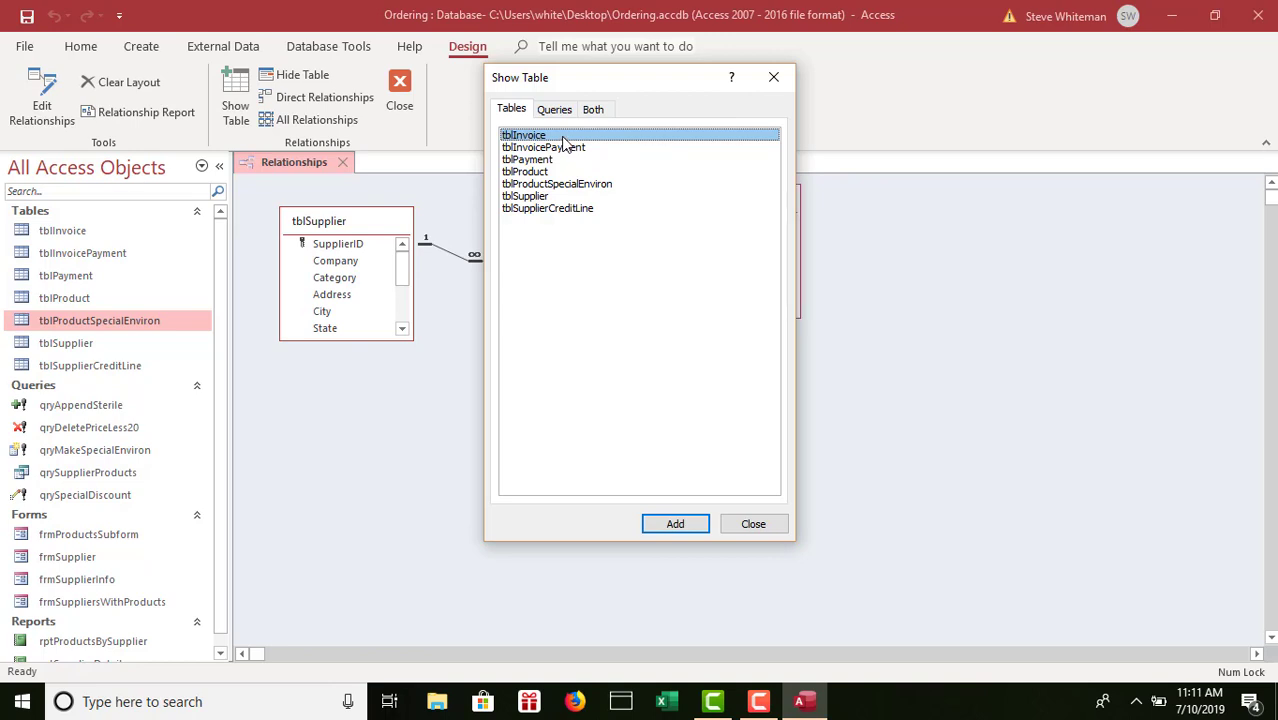
pyautogui.moveTo(575, 79); pyautogui.dragTo(1006, 116)
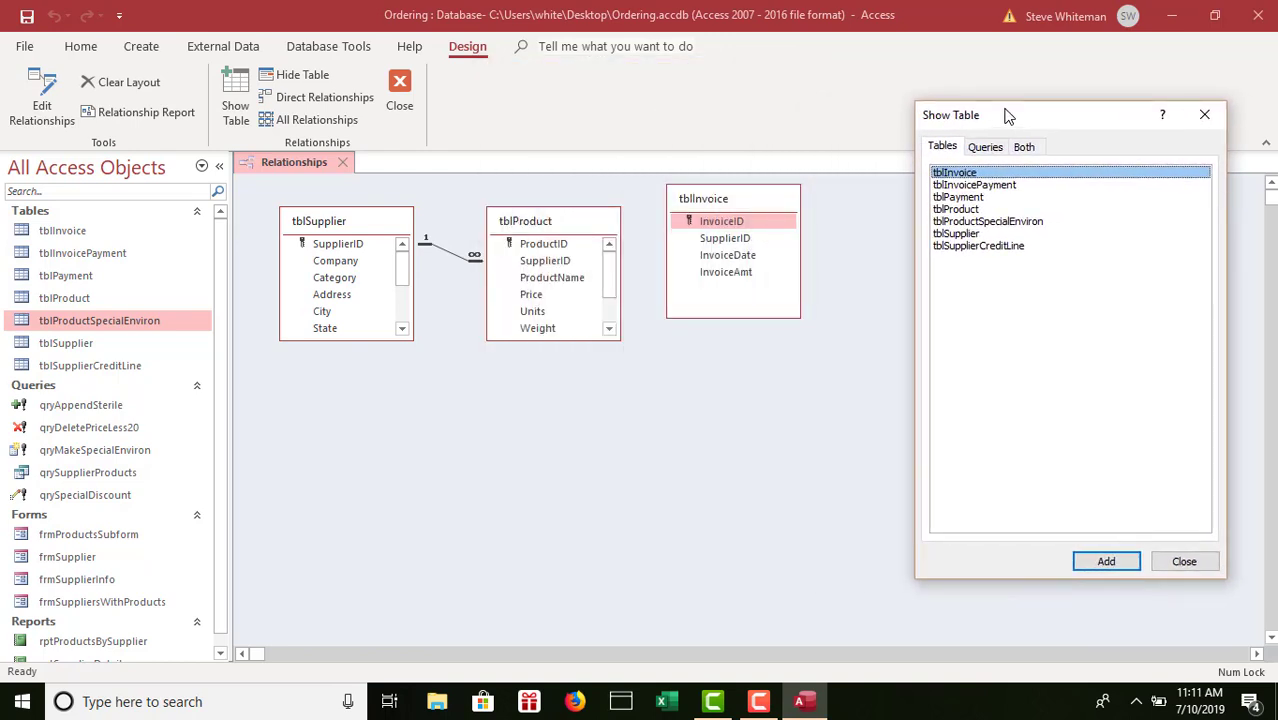
pyautogui.doubleClick(951, 199)
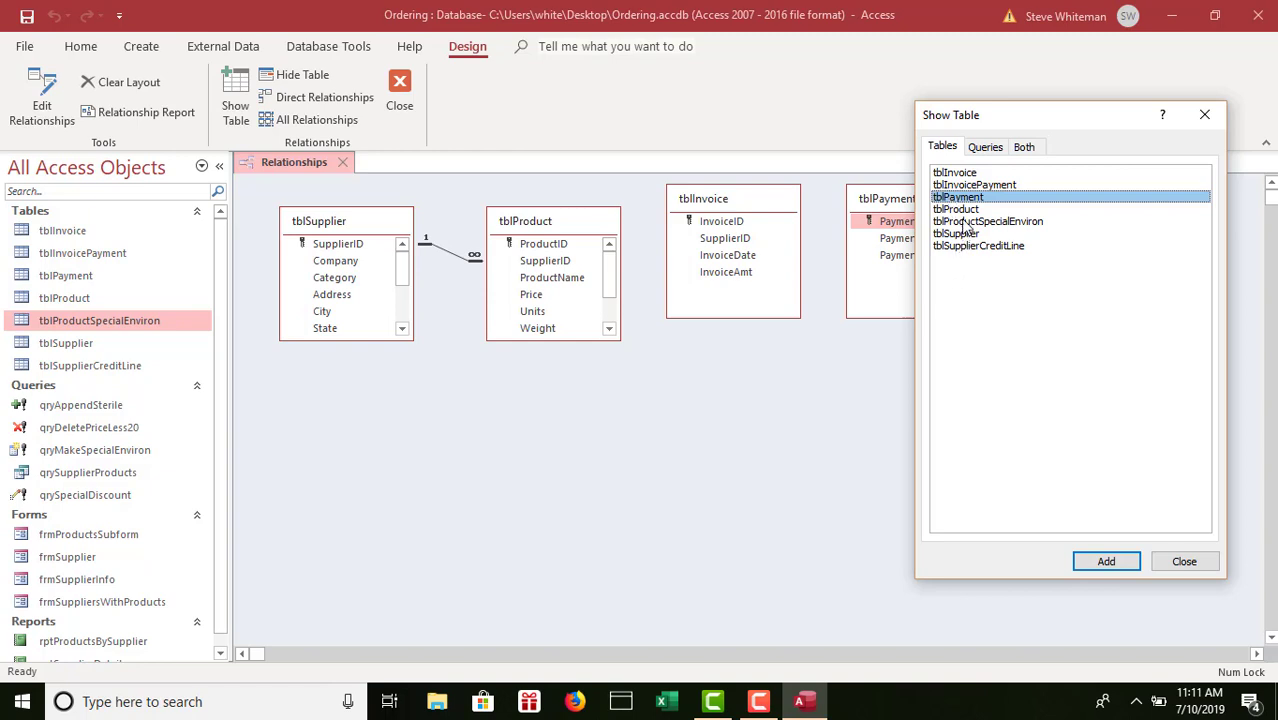
pyautogui.click(970, 186)
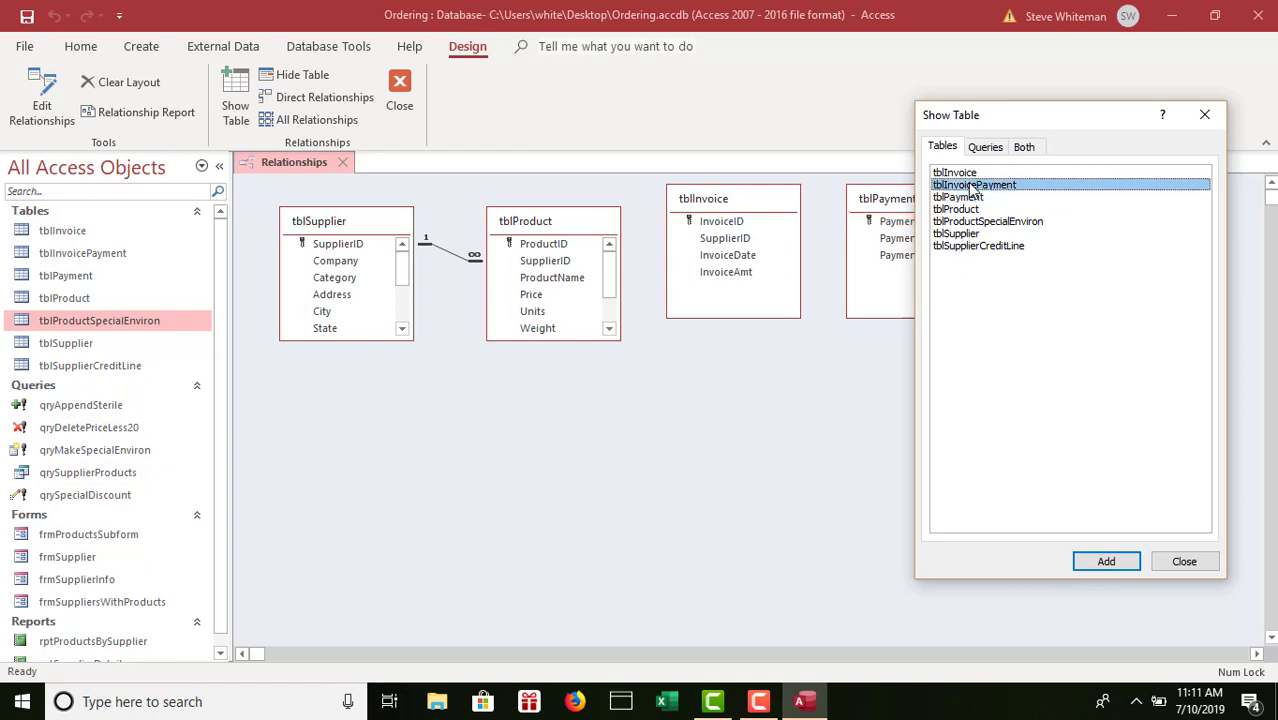
pyautogui.click(1193, 563)
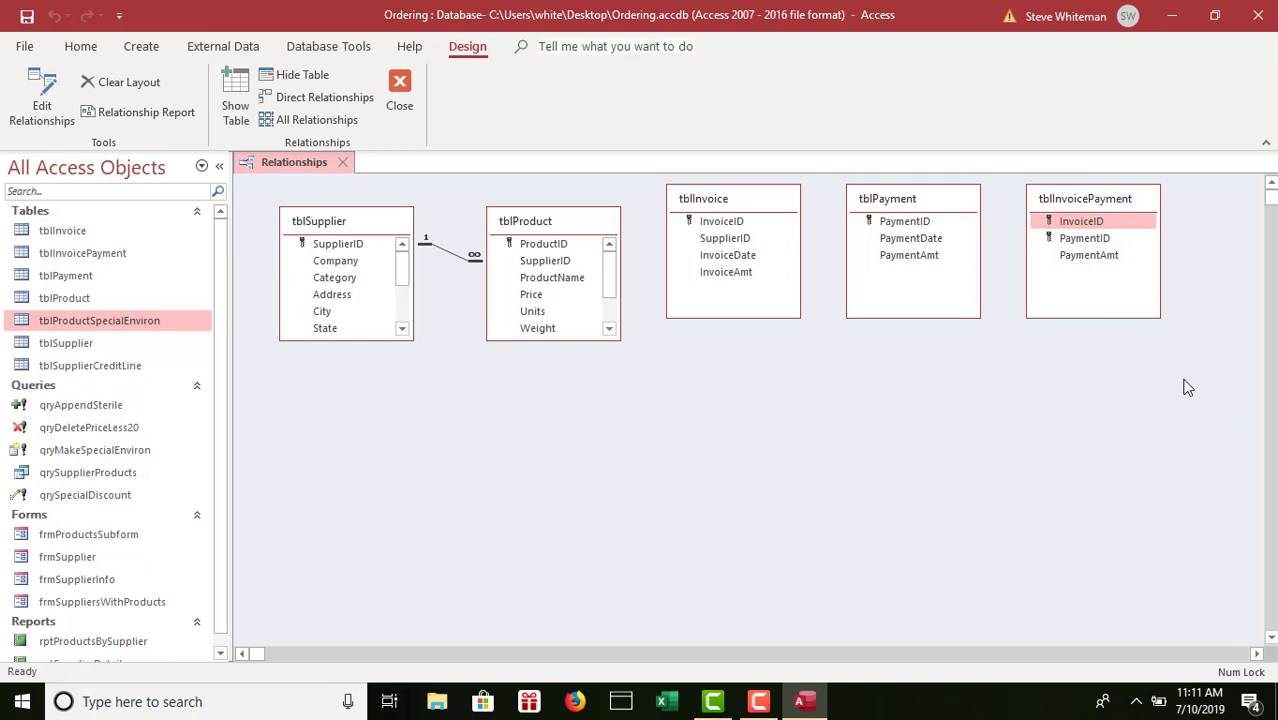
# - Relate tblInvoice to tblInvoicePayment on InvoiceID, enforcing referential integrity and cascading updates to related fields
pyautogui.click(1066, 224)
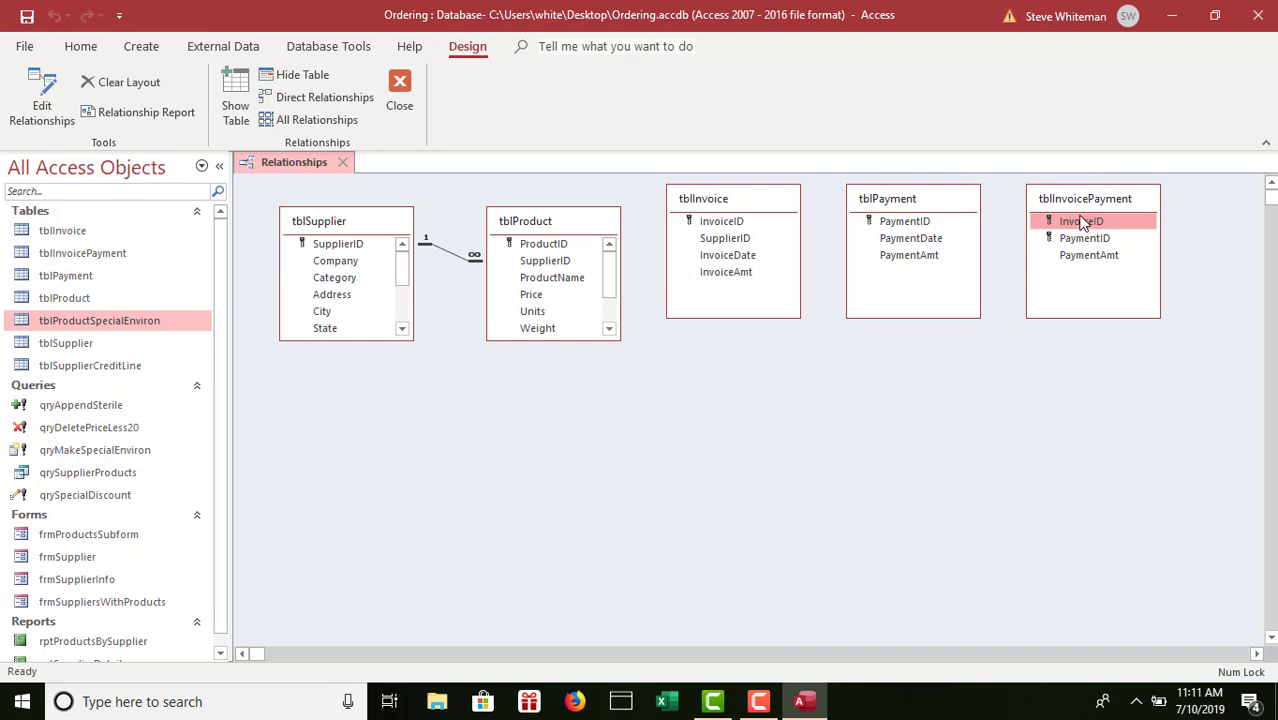
pyautogui.moveTo(1080, 222); pyautogui.dragTo(713, 222)
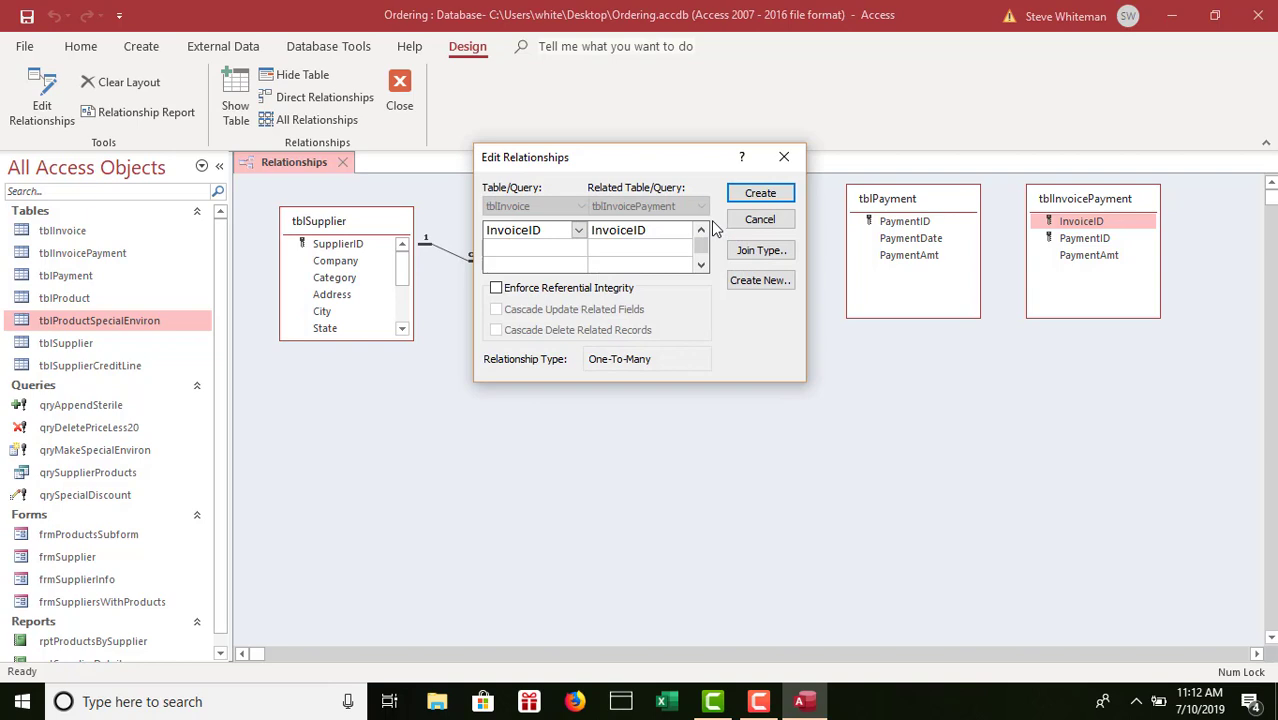
pyautogui.click(497, 289)
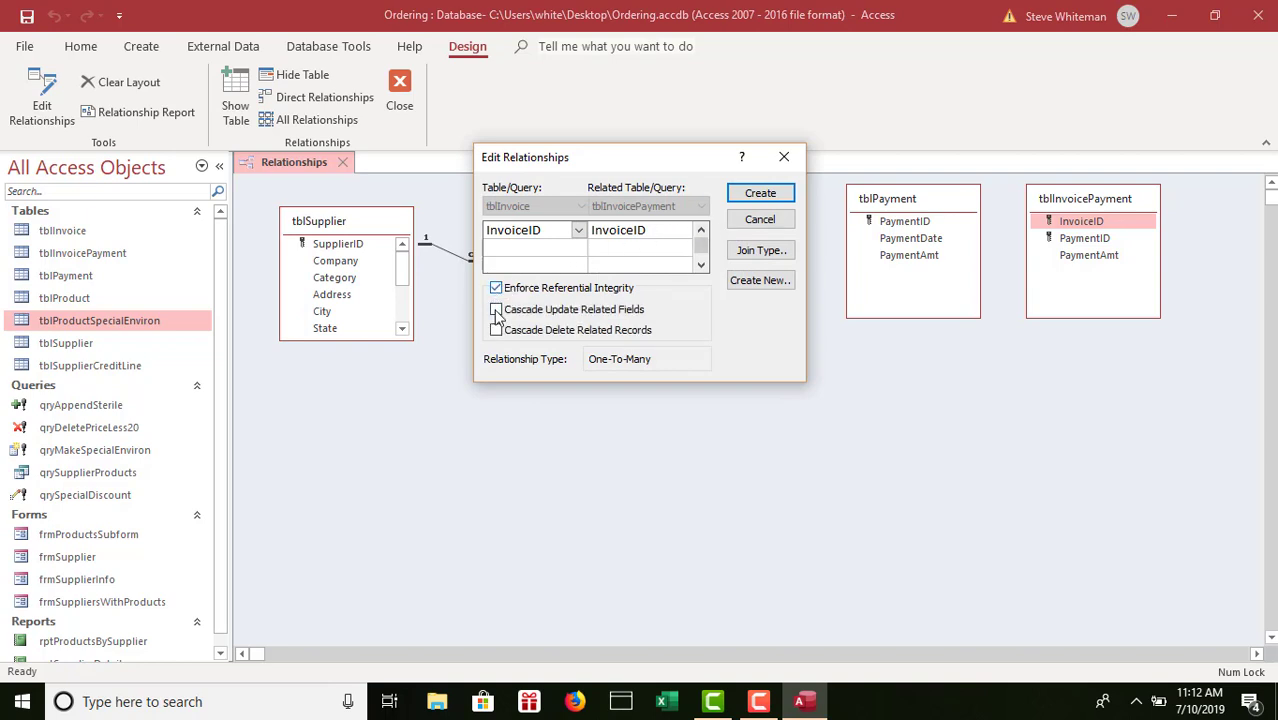
pyautogui.click(496, 311)
pyautogui.click(760, 194)
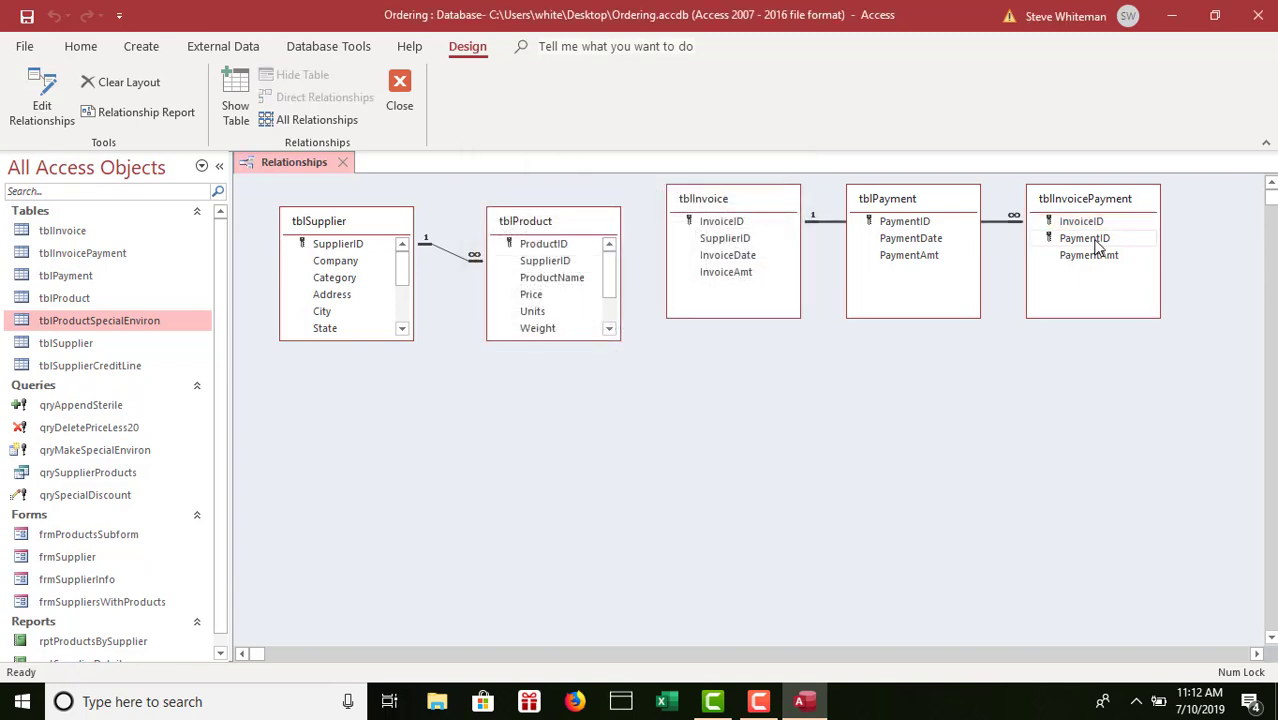
# - Relate tblPayment to tblInvoicePayment on PaymentID with referential integrity and cascade updates, and move tblPayment below the line joining the invoice tables
pyautogui.moveTo(1105, 244); pyautogui.dragTo(911, 231)
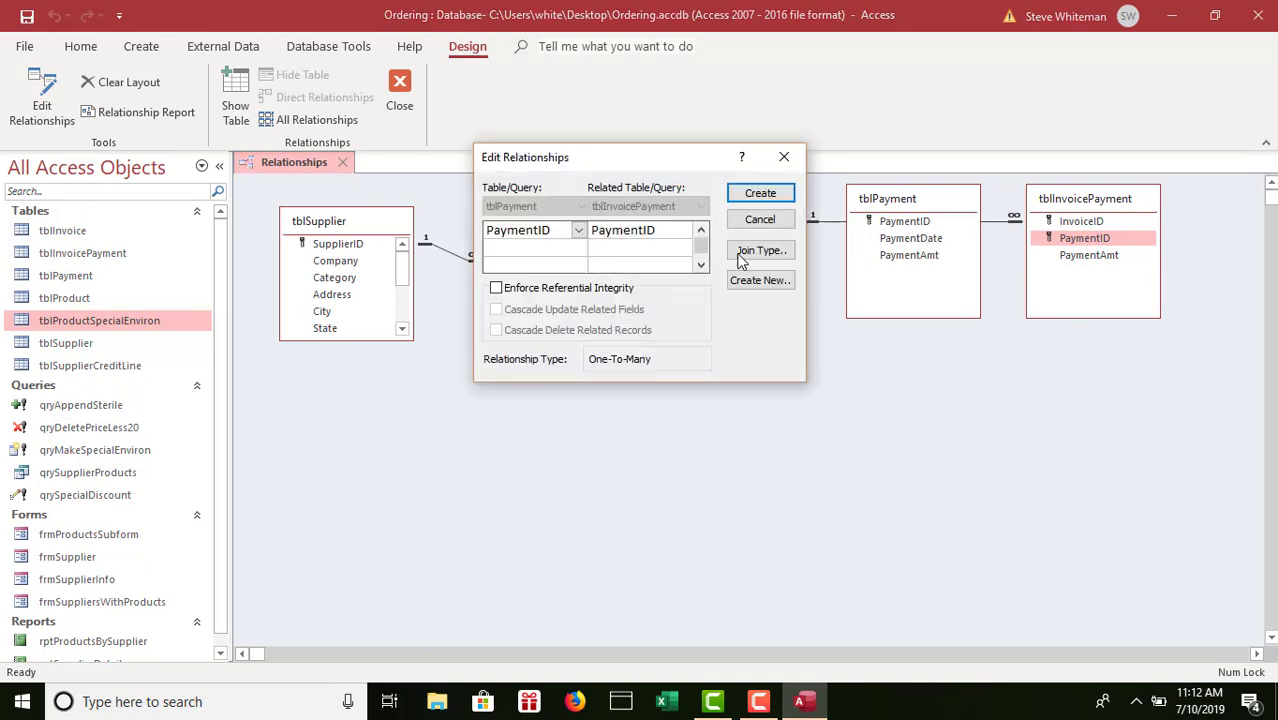
pyautogui.click(496, 289)
pyautogui.click(496, 309)
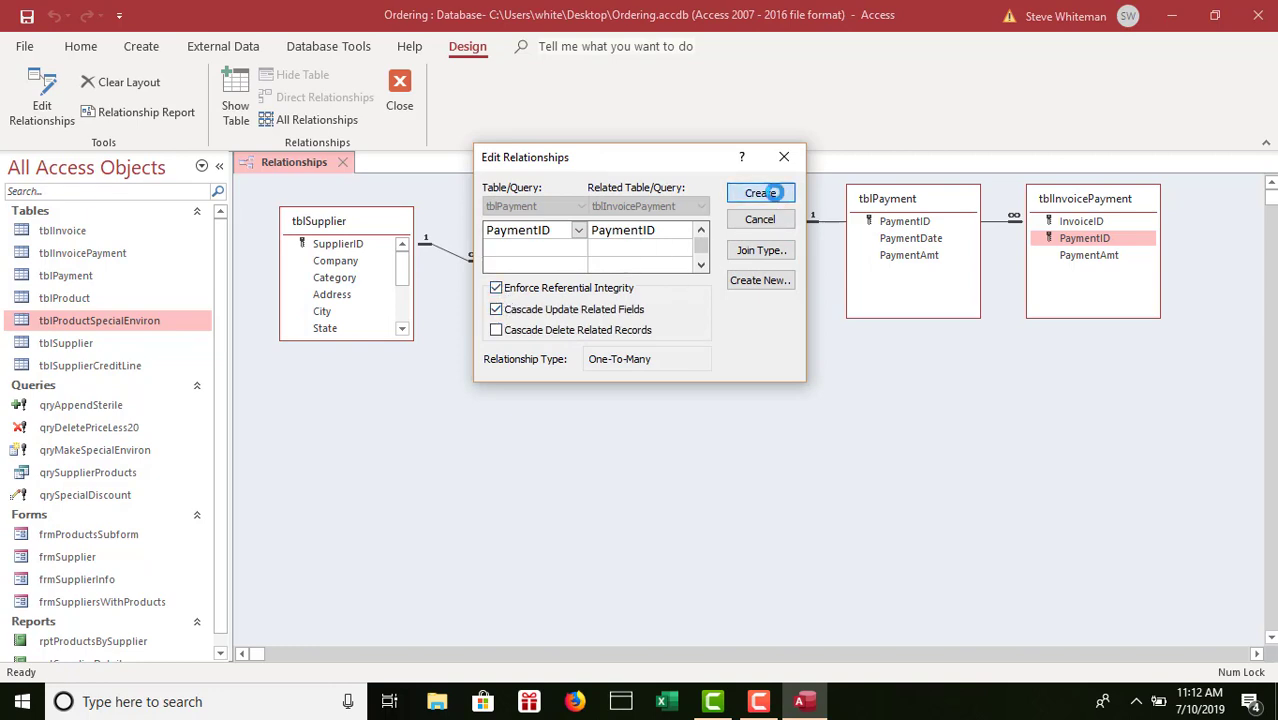
pyautogui.click(766, 194)
pyautogui.moveTo(927, 203); pyautogui.dragTo(933, 355)
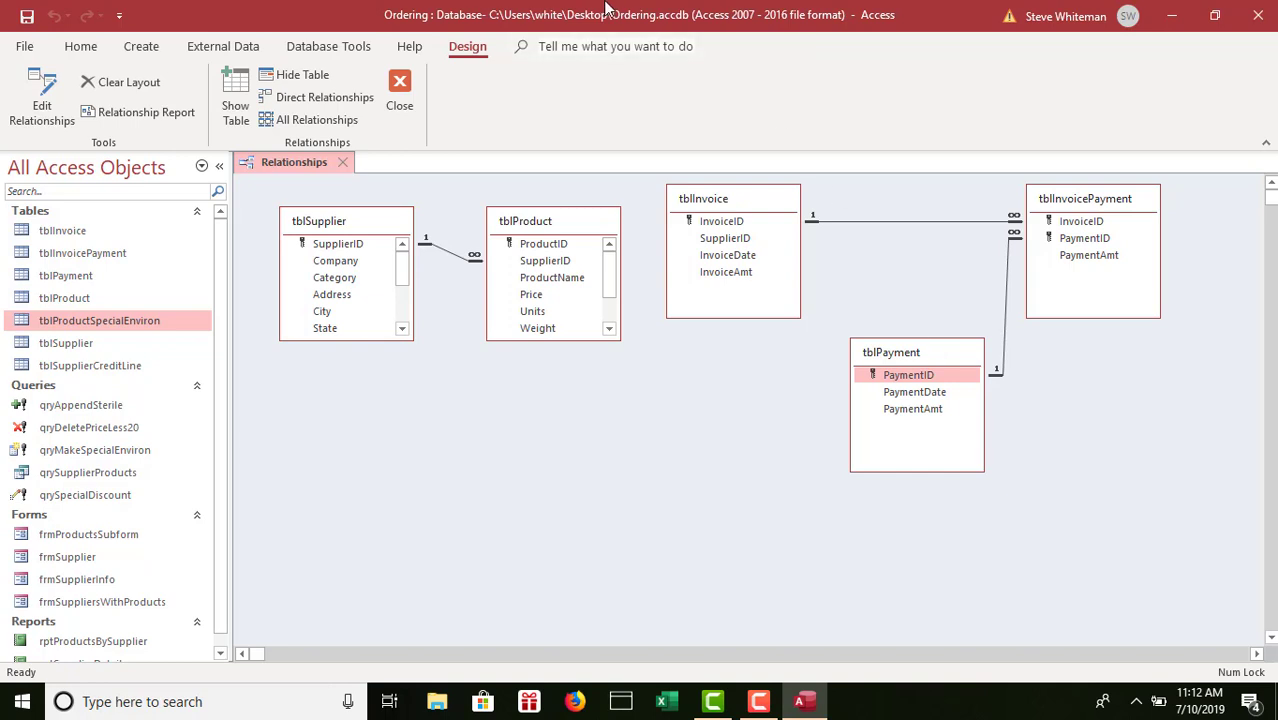
# - Add tblSupplier and tblSupplierCreditLine to the relationships layout and place tblSupplierCreditLine below the existing tblSupplier and tblProduct
pyautogui.click(235, 100)
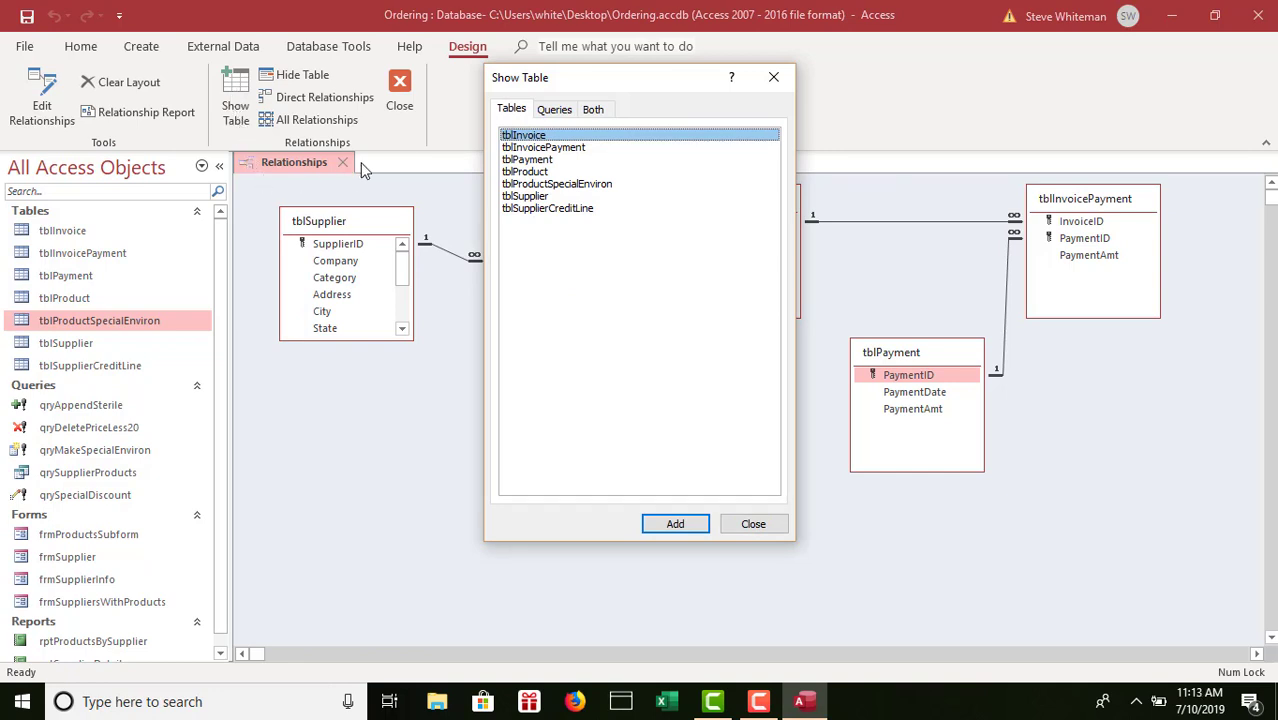
pyautogui.doubleClick(537, 196)
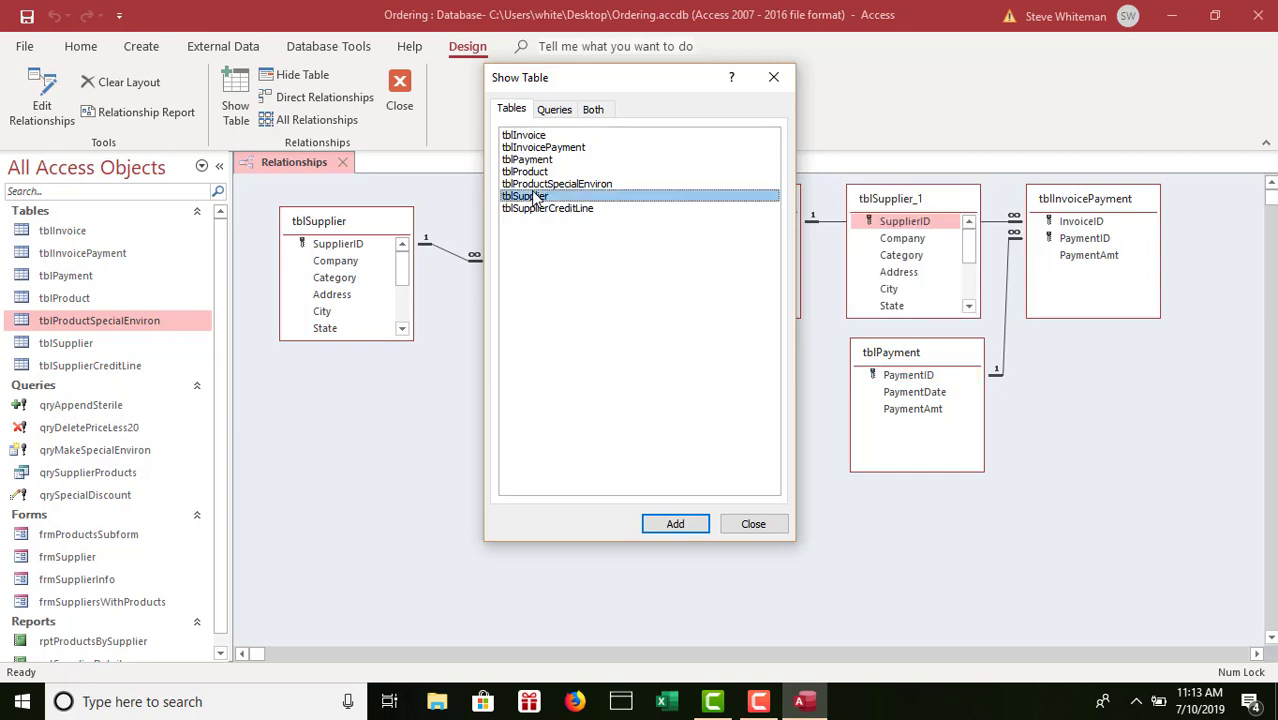
pyautogui.doubleClick(532, 210)
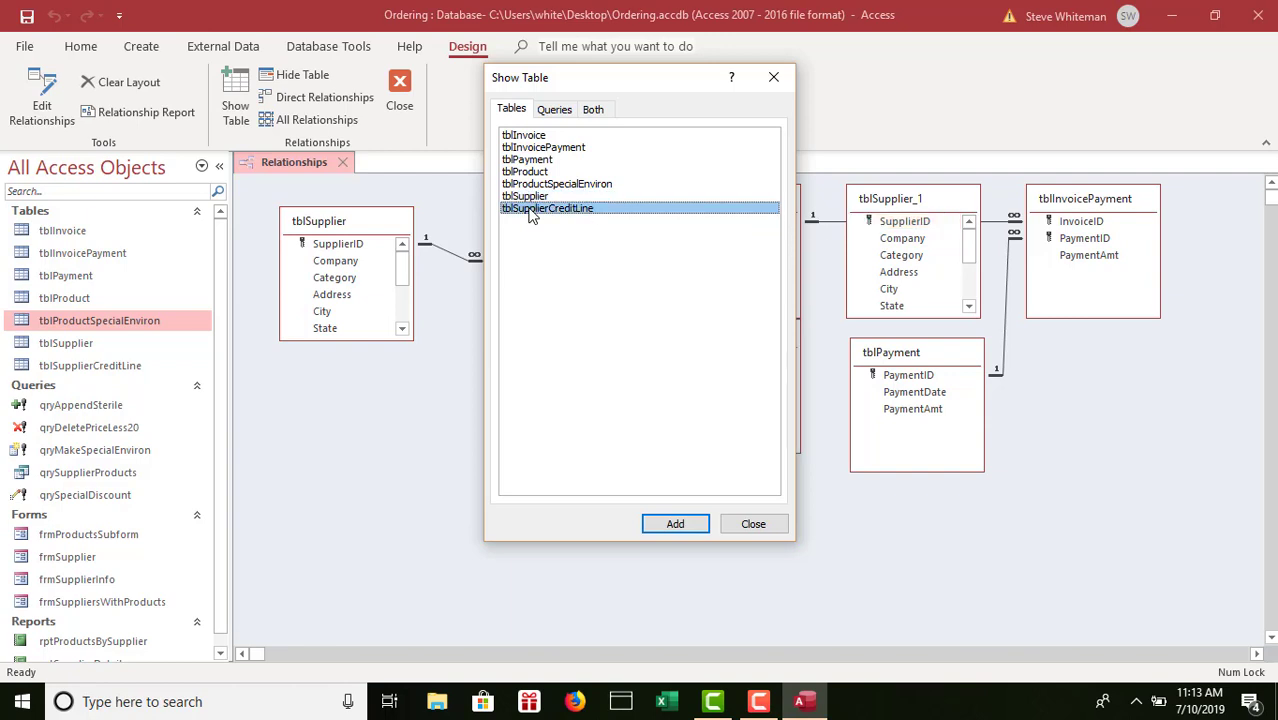
pyautogui.click(740, 526)
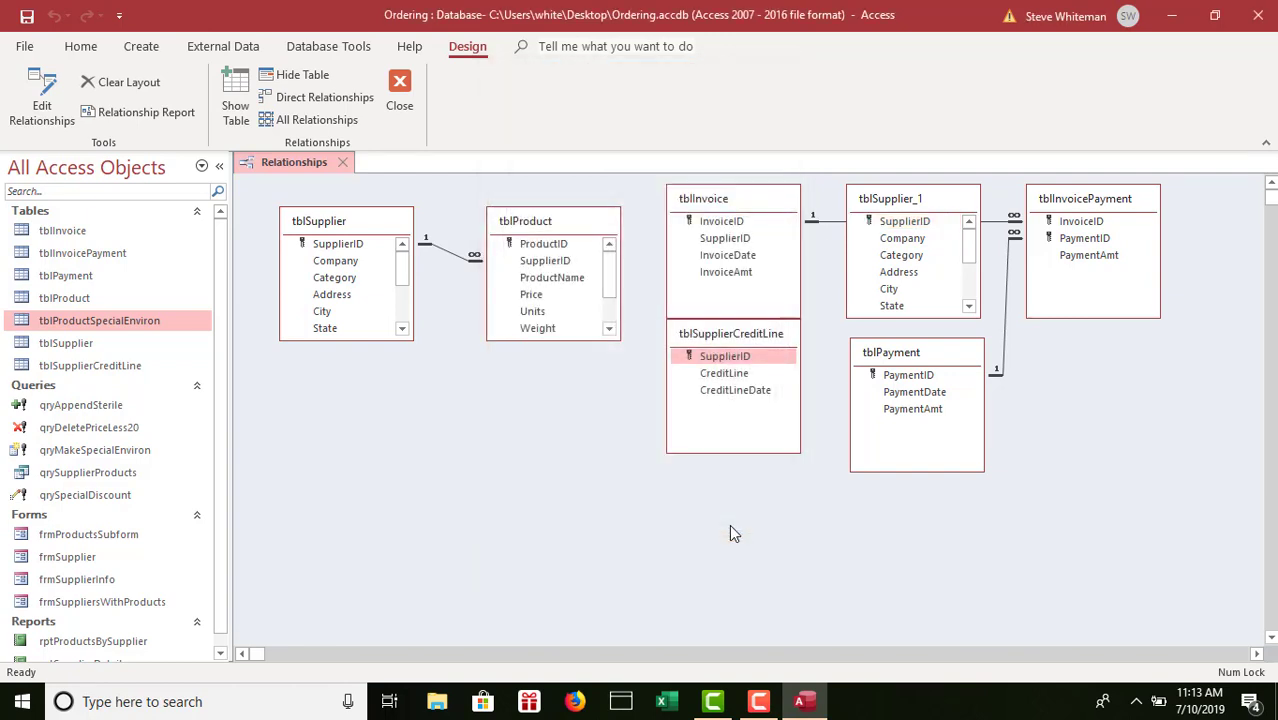
pyautogui.moveTo(730, 337); pyautogui.dragTo(418, 424)
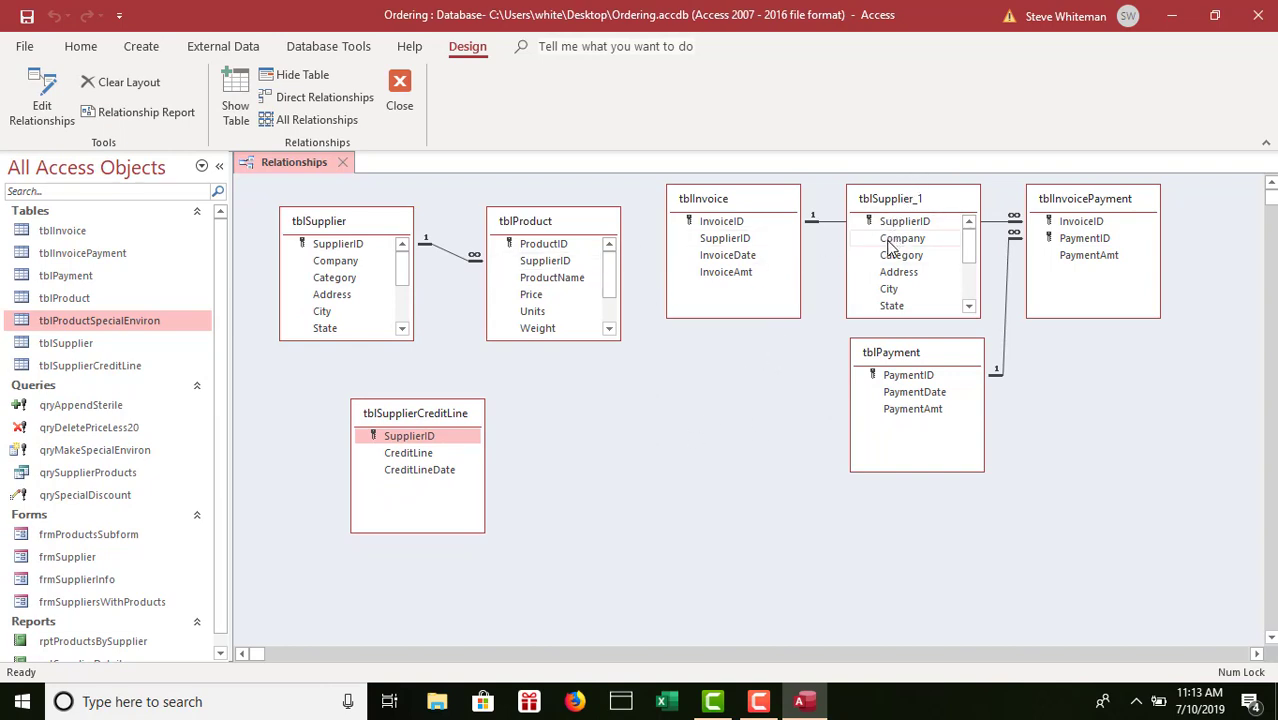
# - Move the duplicate tblSupplier_1 beside tblSupplierCreditLine and remove it from the relationships layout
pyautogui.moveTo(893, 240); pyautogui.dragTo(888, 272)
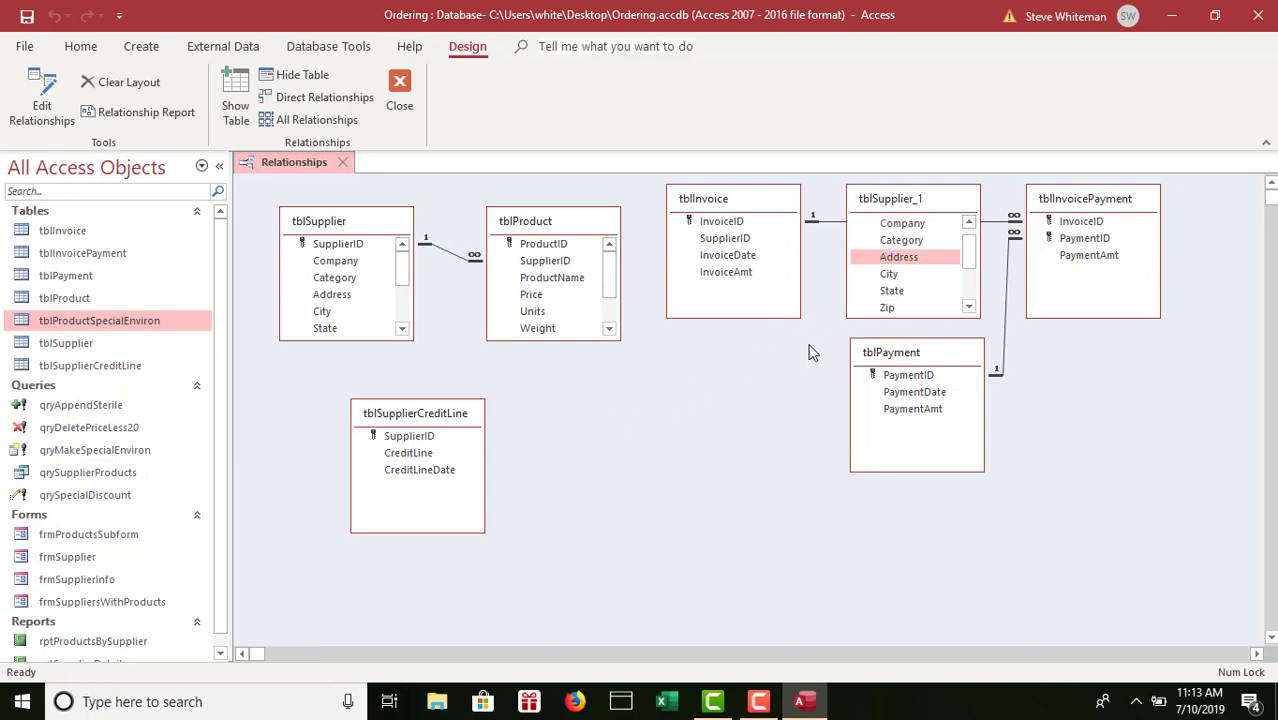
pyautogui.moveTo(897, 190); pyautogui.dragTo(559, 406)
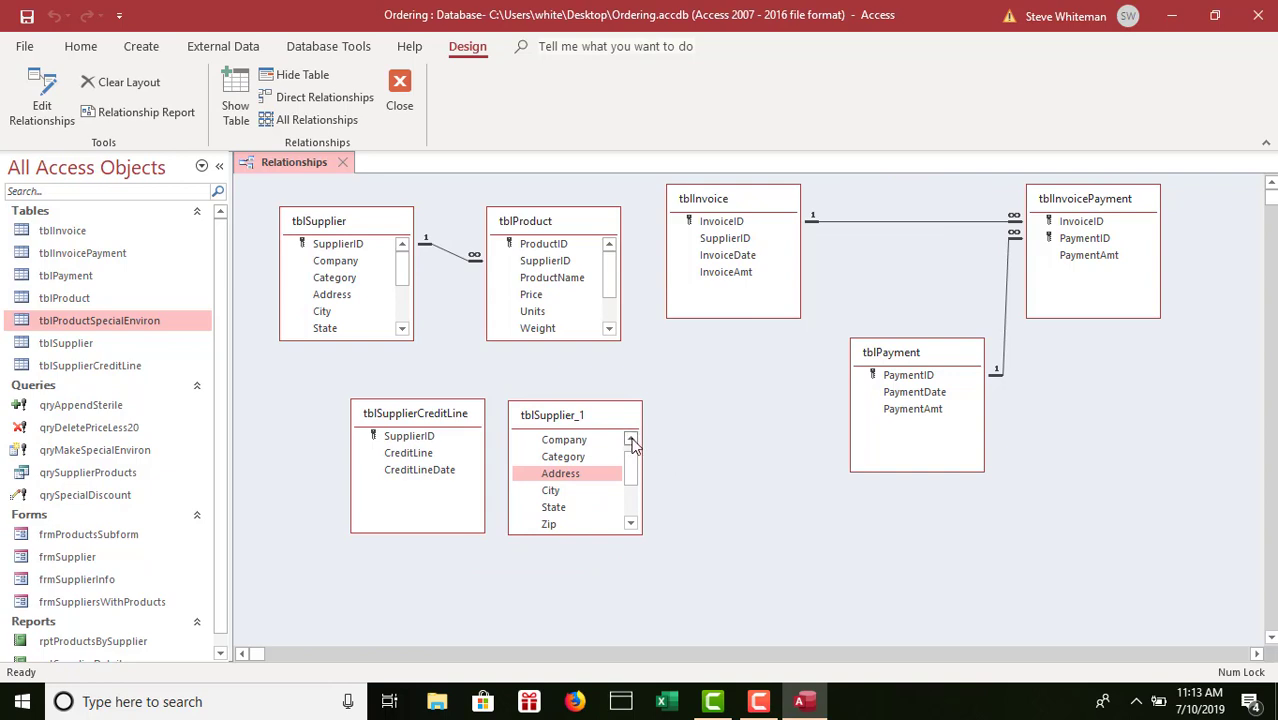
pyautogui.click(630, 440)
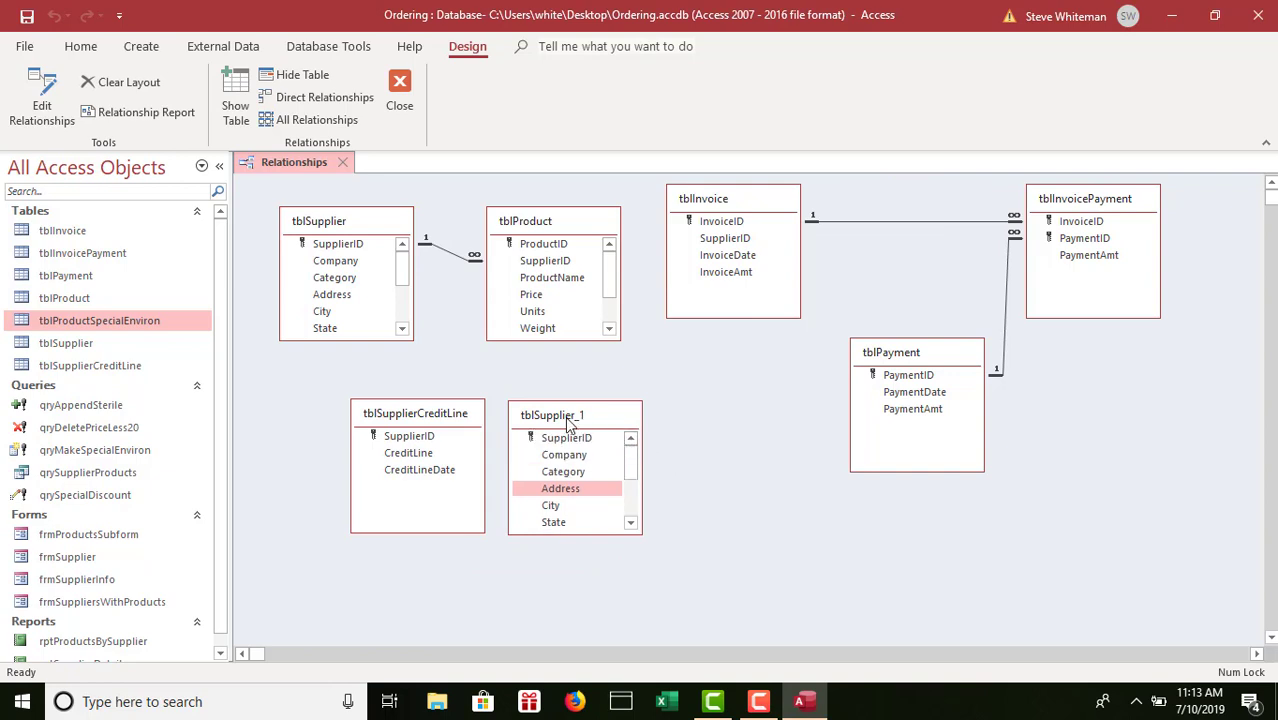
pyautogui.press('Delete')
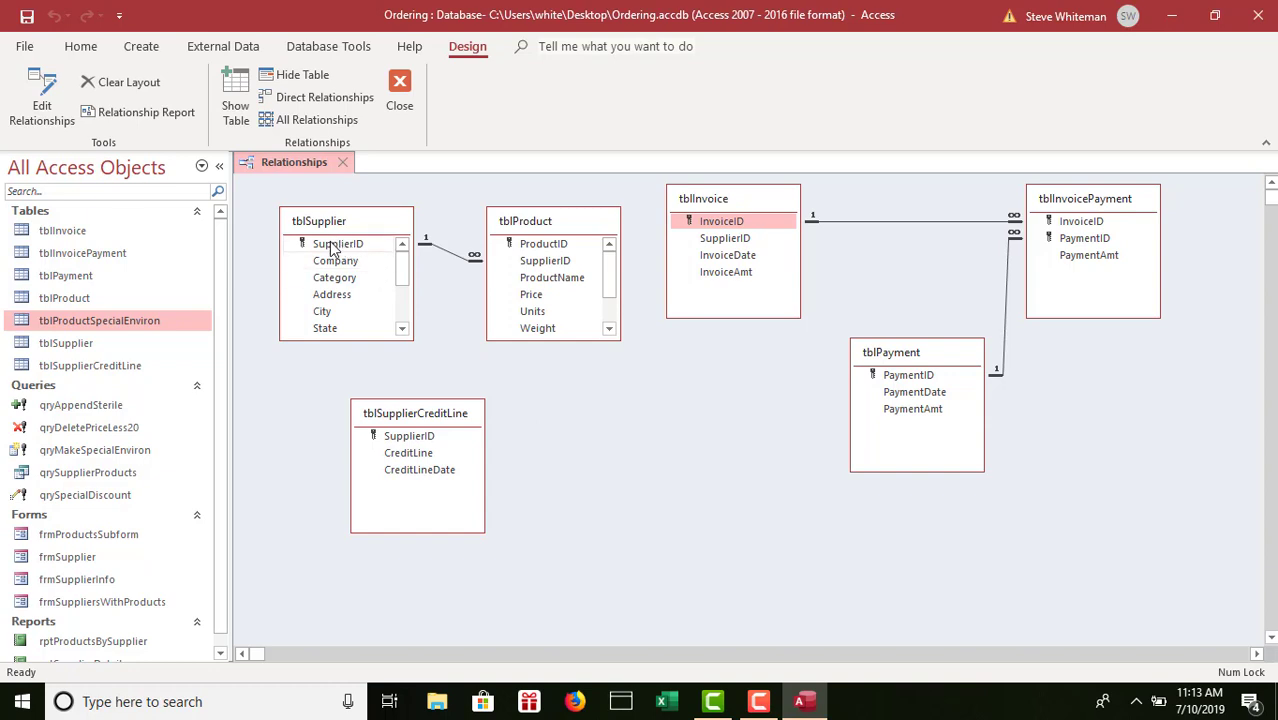
# - Relate tblSupplier to tblSupplierCreditLine on SupplierID, enforcing referential integrity and cascading updates to related fields
pyautogui.moveTo(333, 248); pyautogui.dragTo(398, 445)
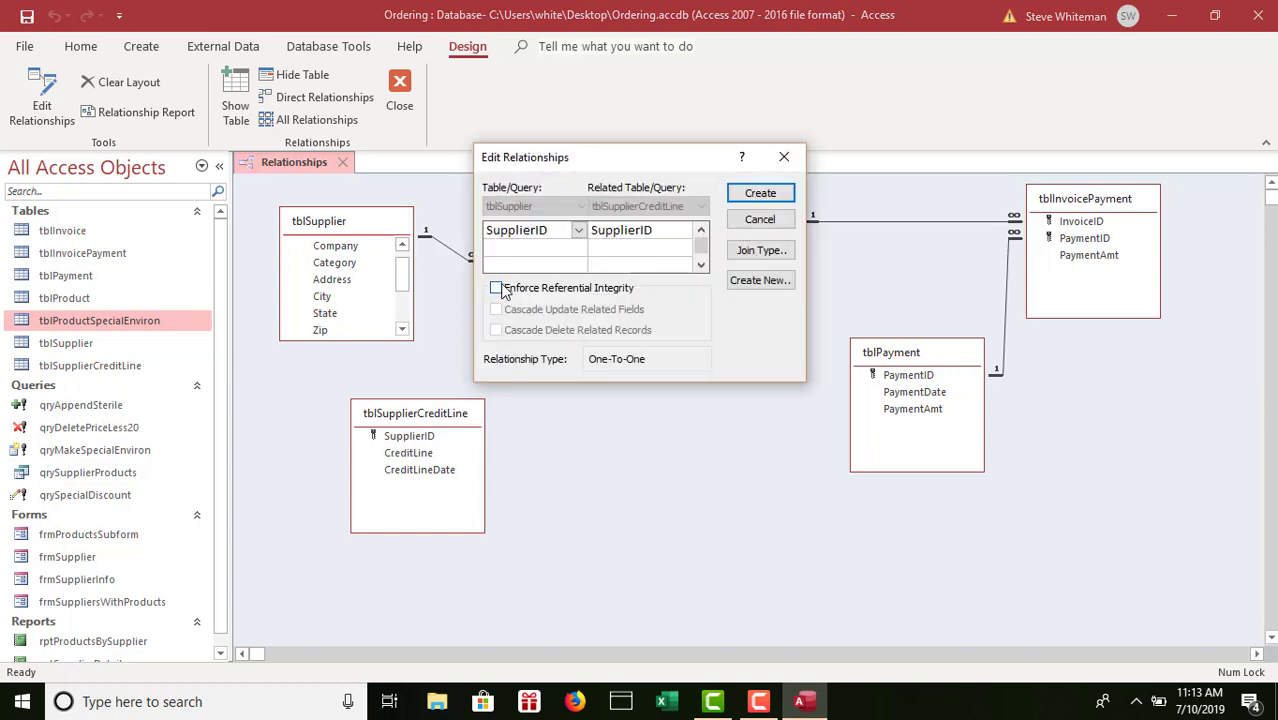
pyautogui.click(497, 288)
pyautogui.click(496, 309)
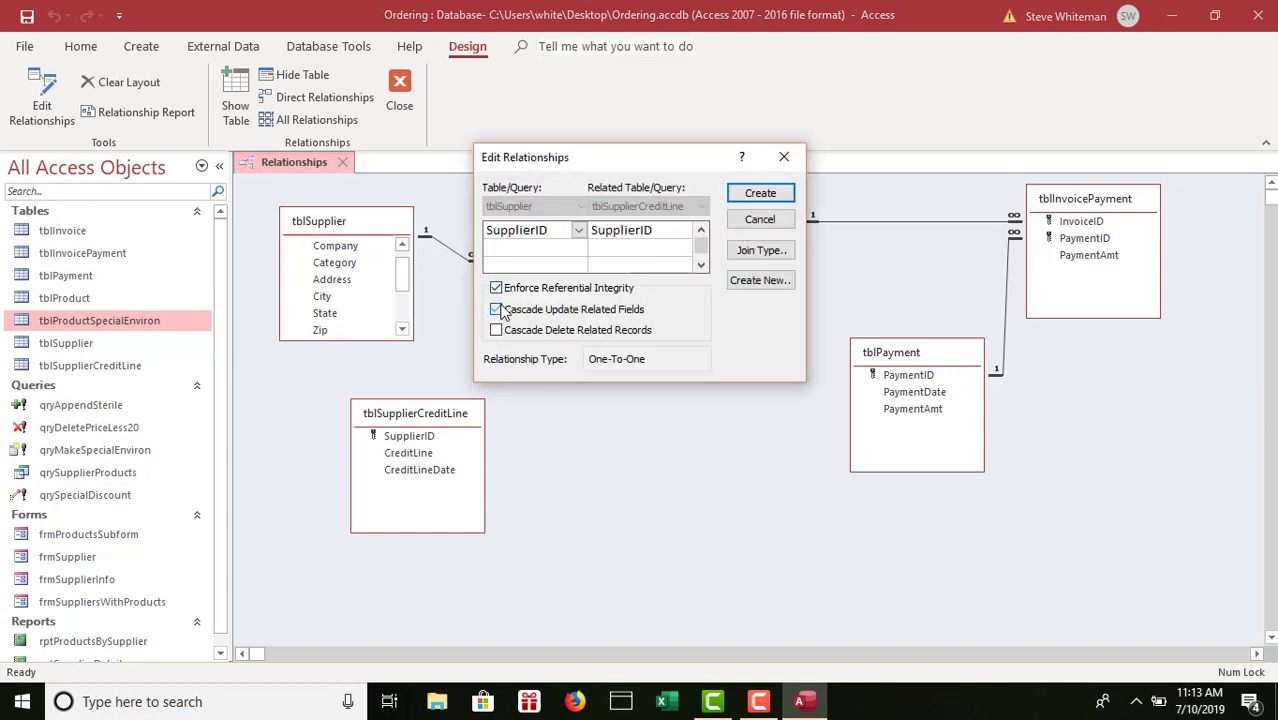
pyautogui.click(760, 193)
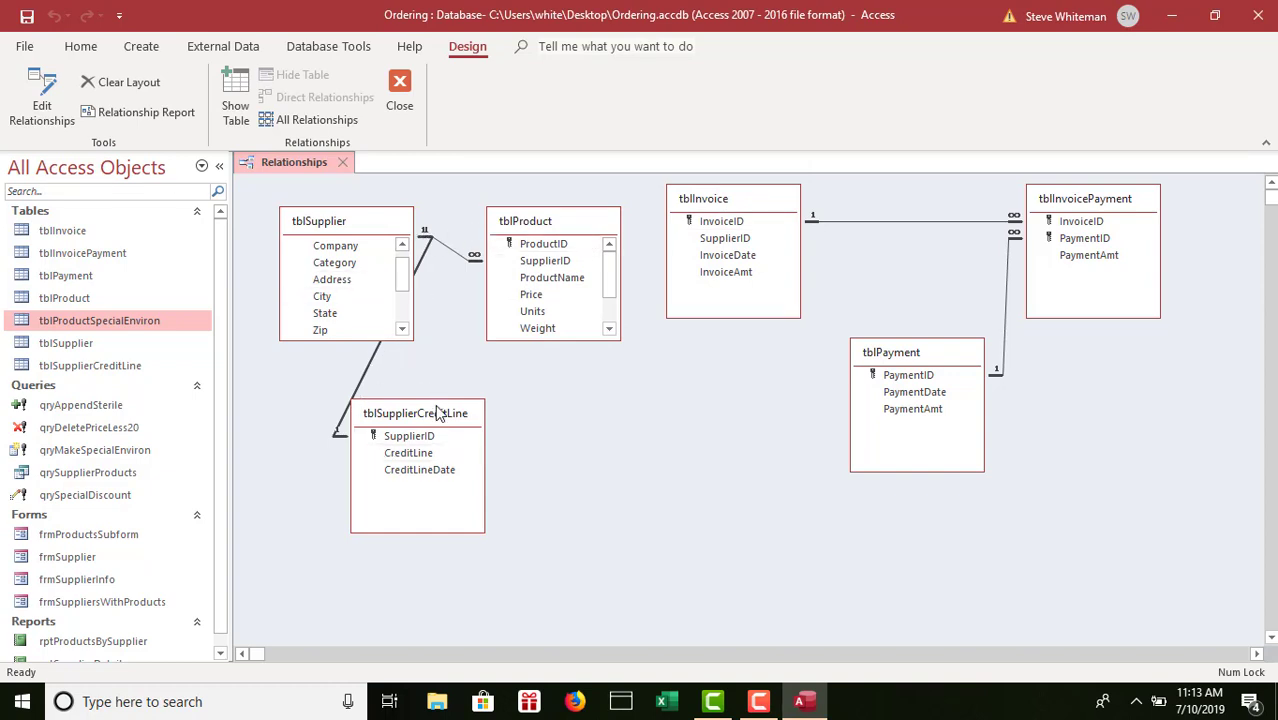
# - Move tblSupplierCreditLine below tblProduct, then save and close the relationships layout
pyautogui.moveTo(461, 421); pyautogui.dragTo(605, 403)
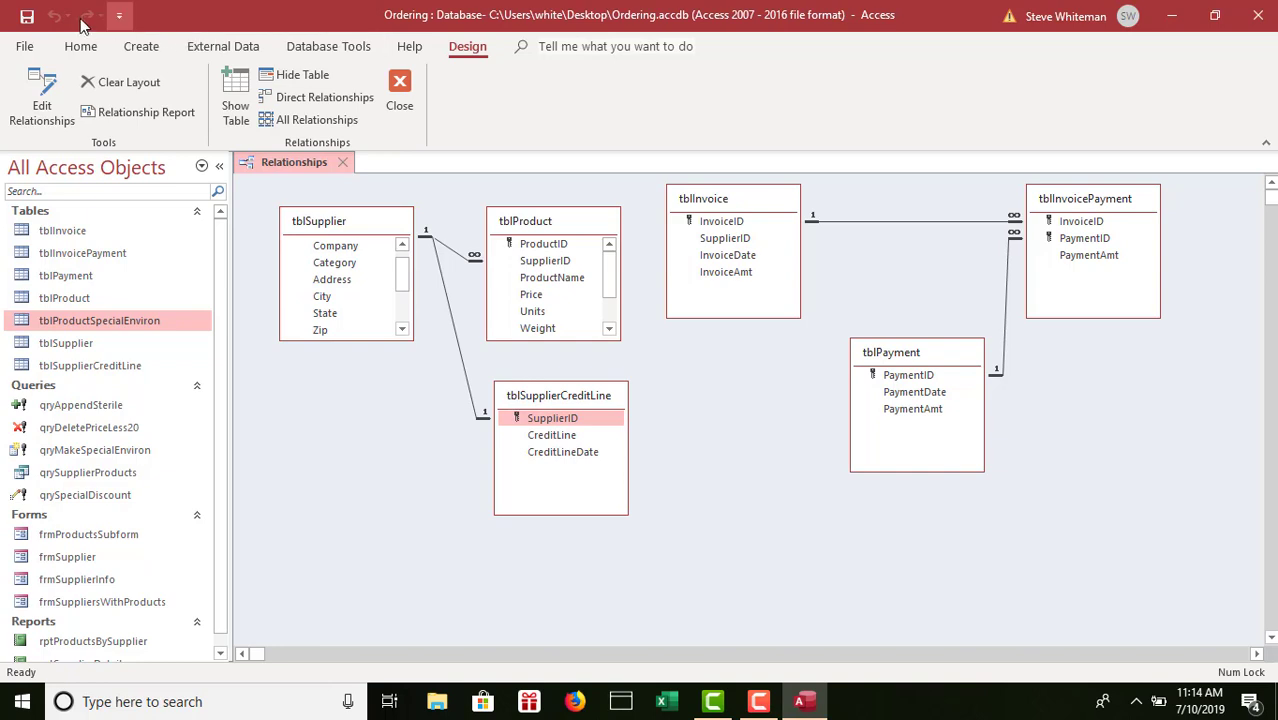
pyautogui.click(27, 17)
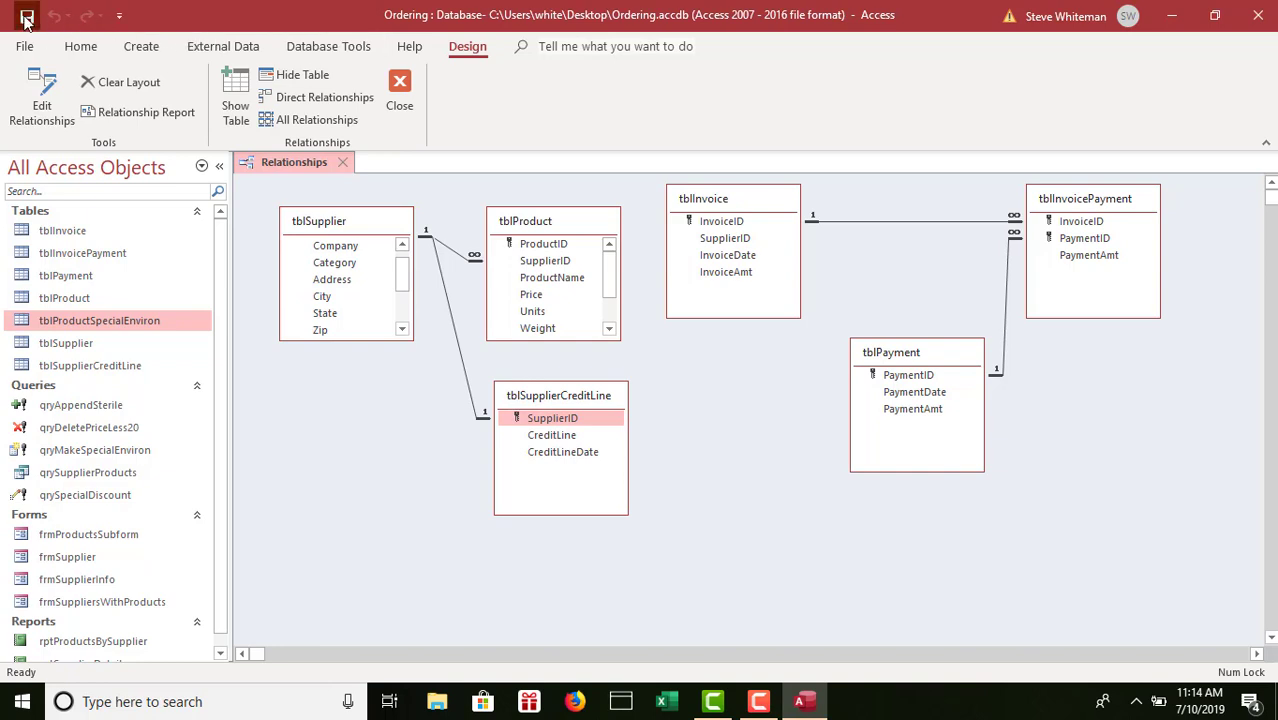
pyautogui.click(399, 92)
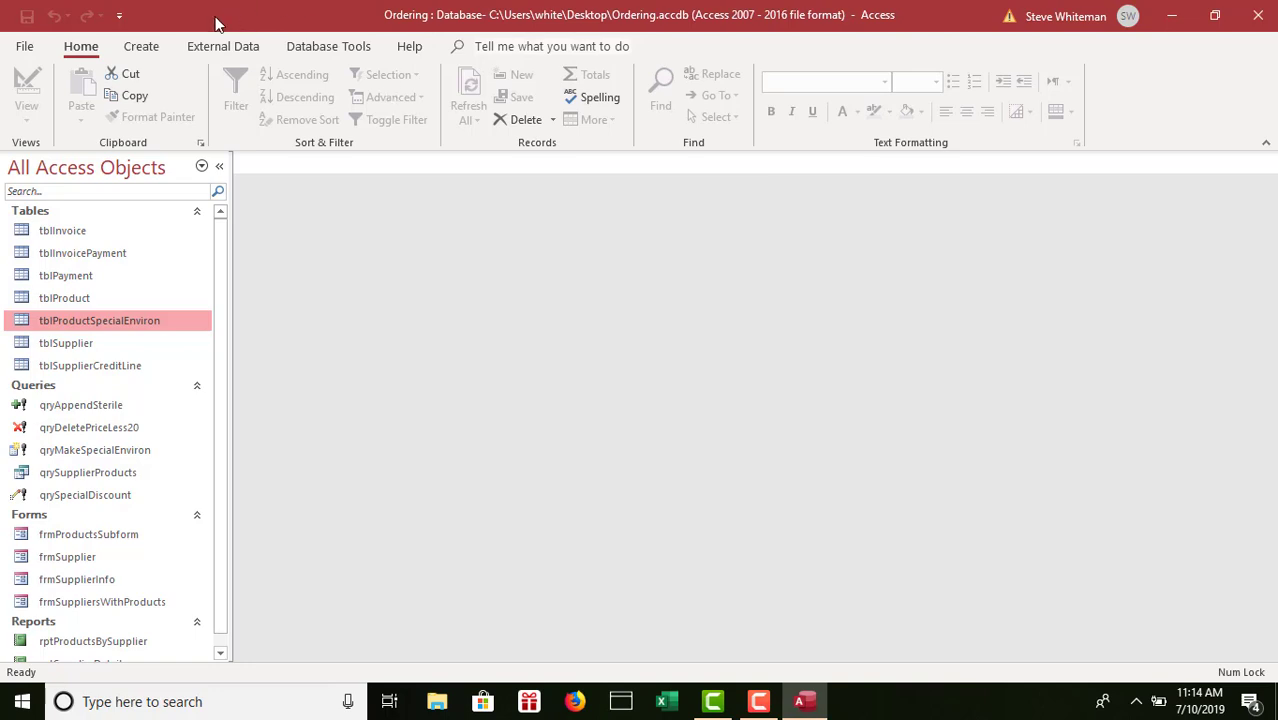
# - Create a query in Design View with two copies of tblProduct and enlarge both field lists to show every field
pyautogui.click(150, 47)
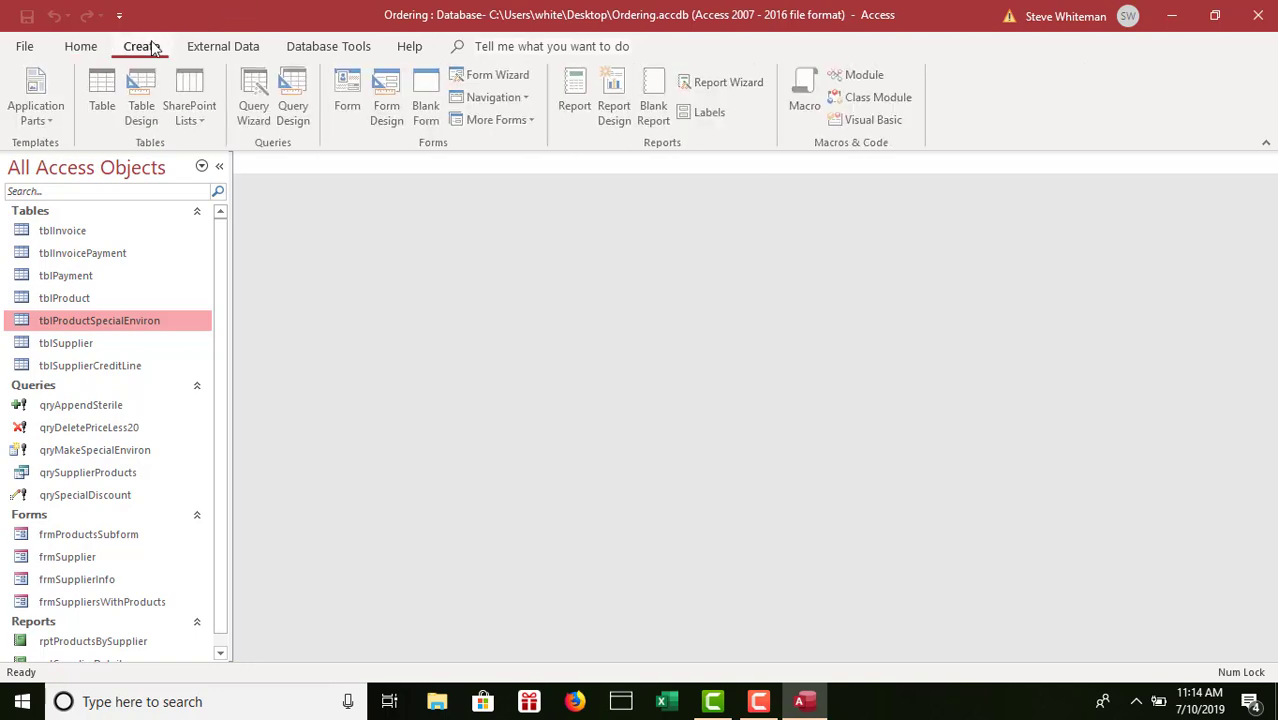
pyautogui.click(288, 94)
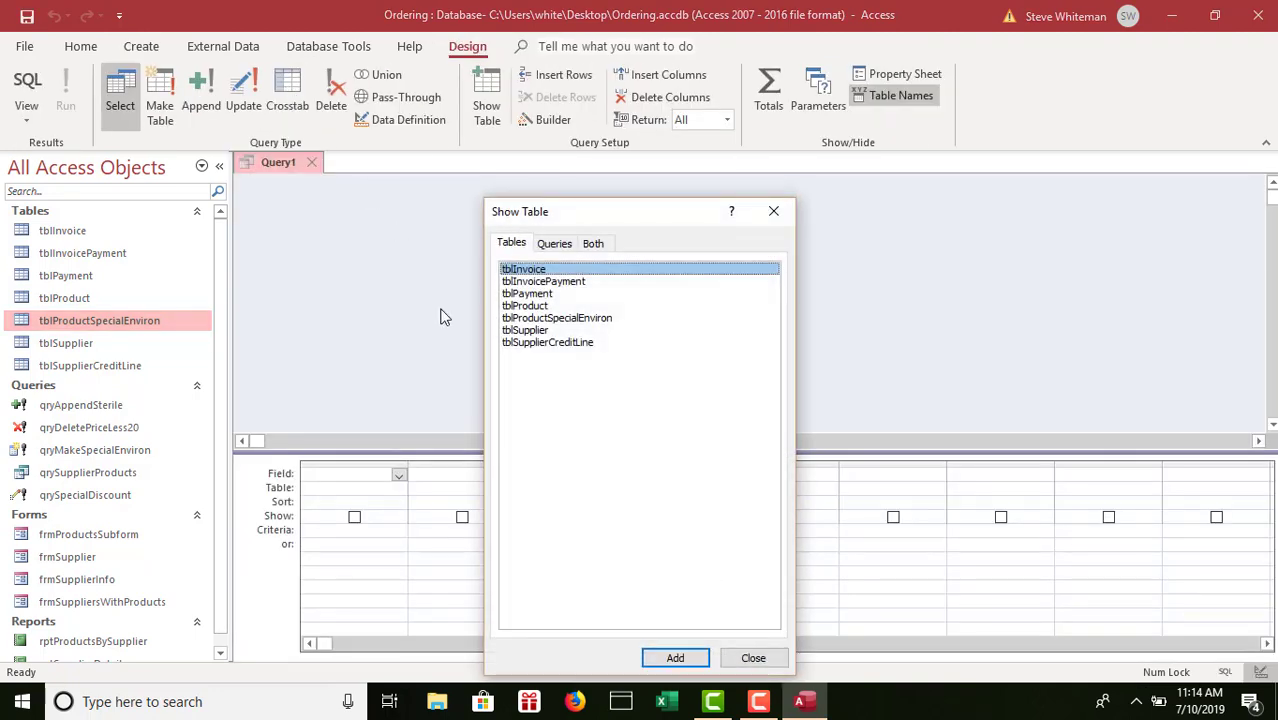
pyautogui.doubleClick(532, 308)
pyautogui.doubleClick(532, 308)
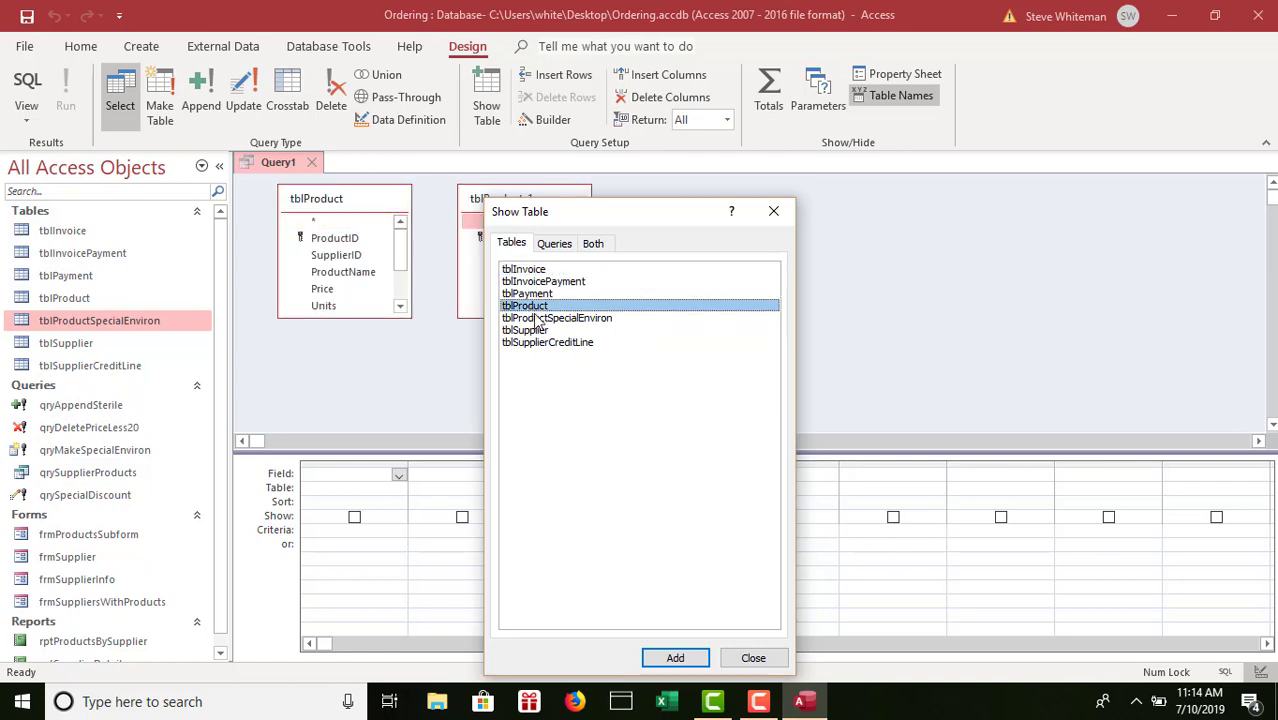
pyautogui.click(740, 657)
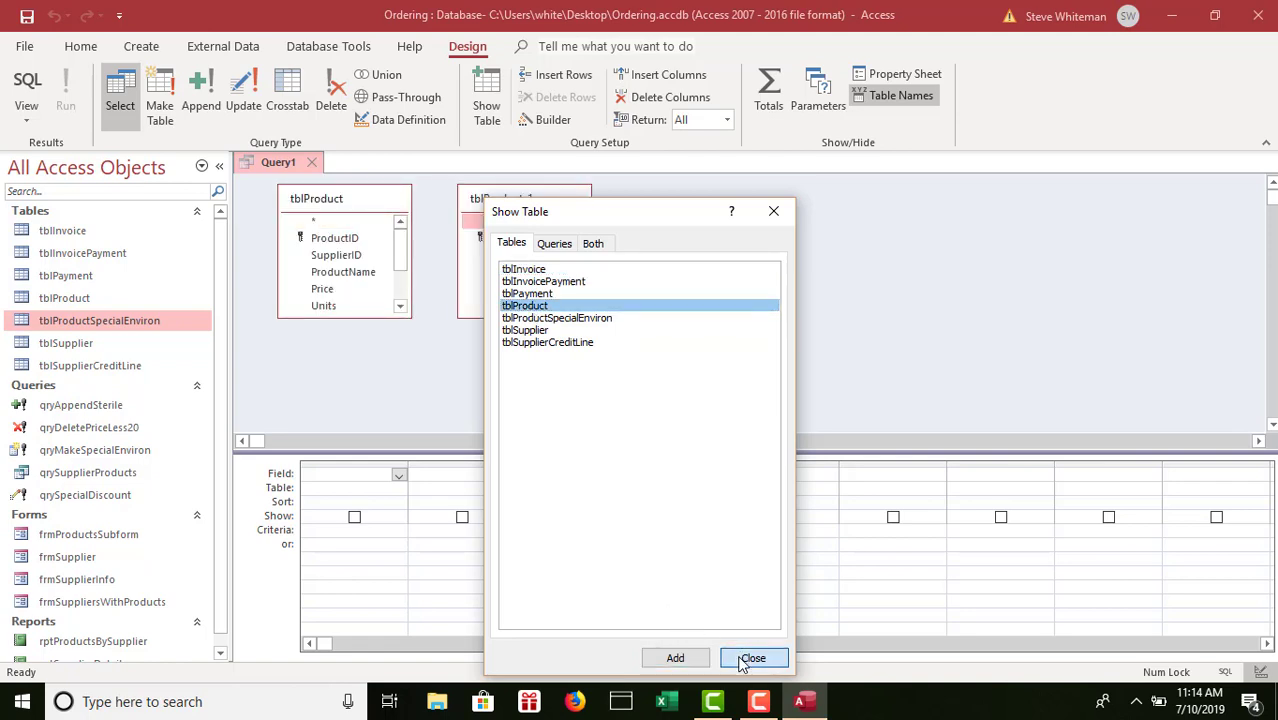
pyautogui.moveTo(528, 319); pyautogui.dragTo(534, 393)
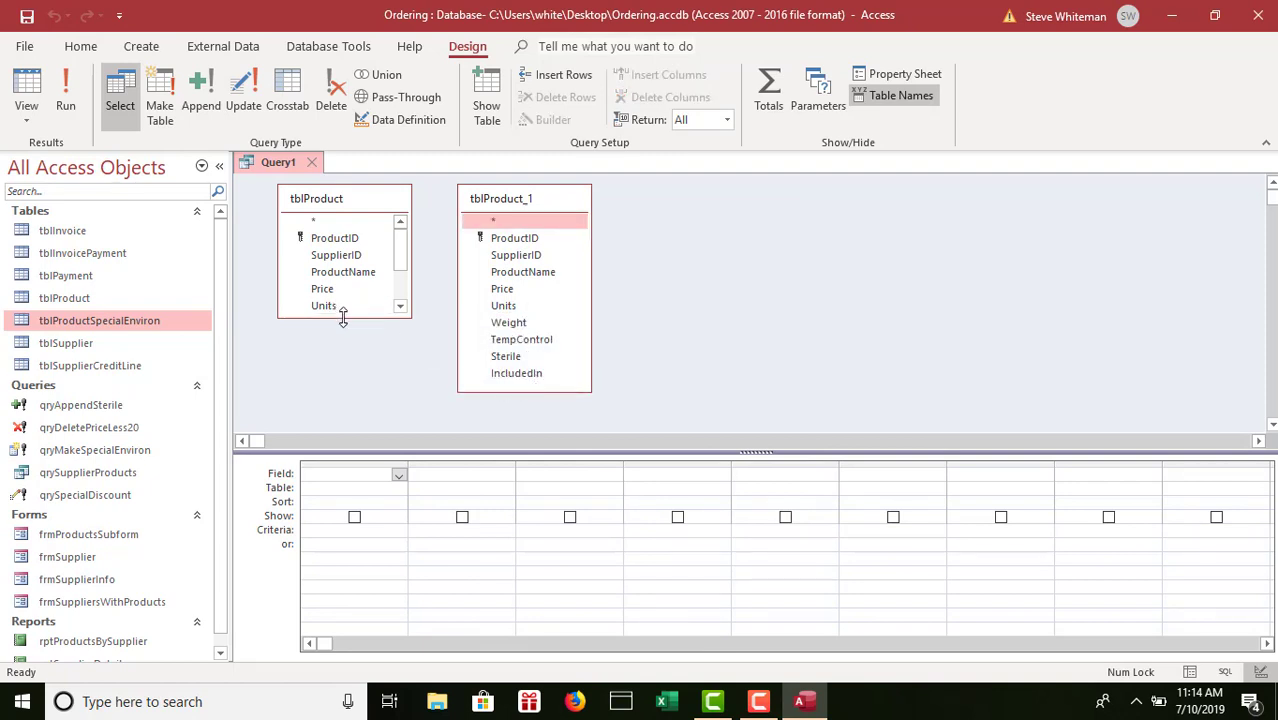
pyautogui.moveTo(343, 316); pyautogui.dragTo(350, 390)
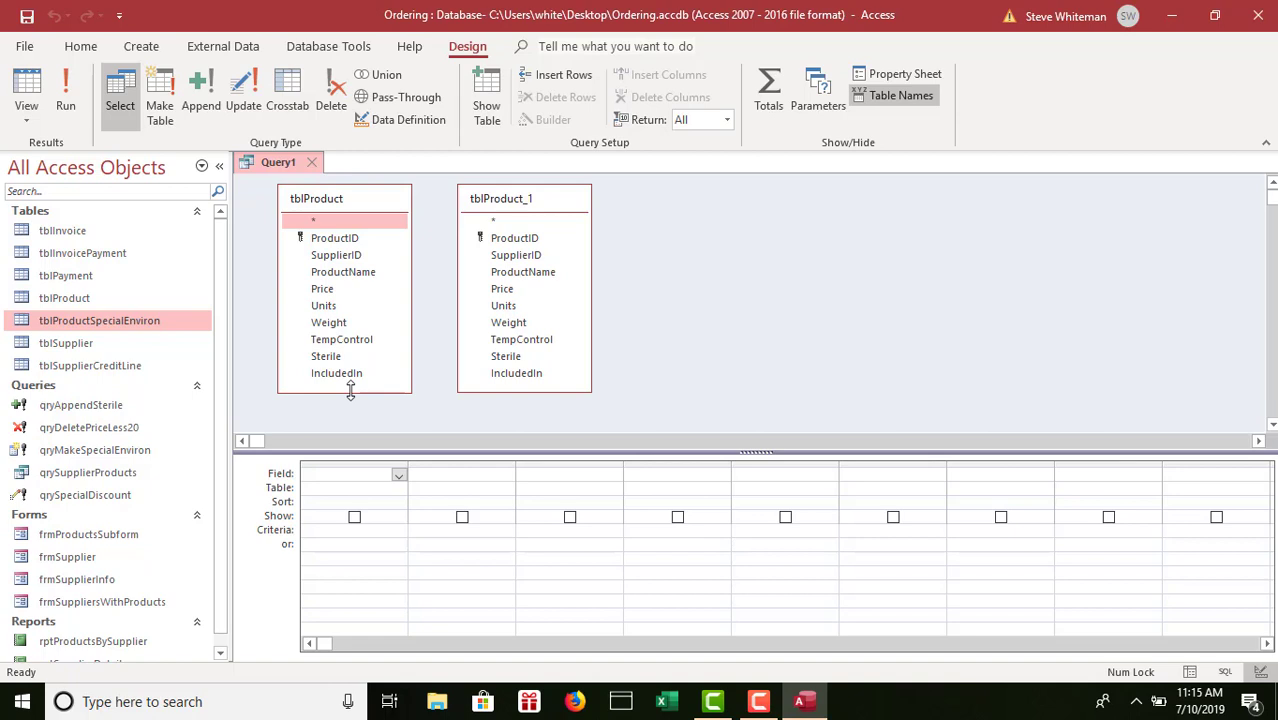
# - Join ProductID in tblProduct to IncludedIn in tblProduct_1
pyautogui.click(333, 242)
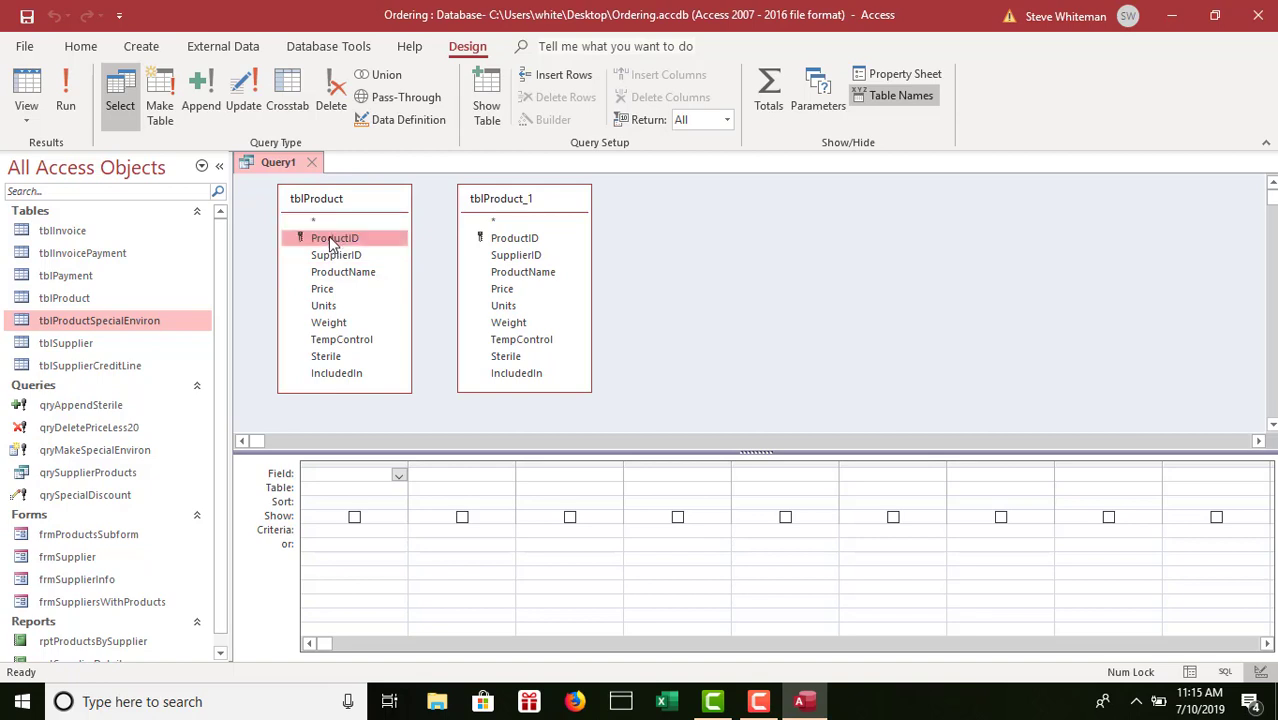
pyautogui.moveTo(333, 242); pyautogui.dragTo(509, 387)
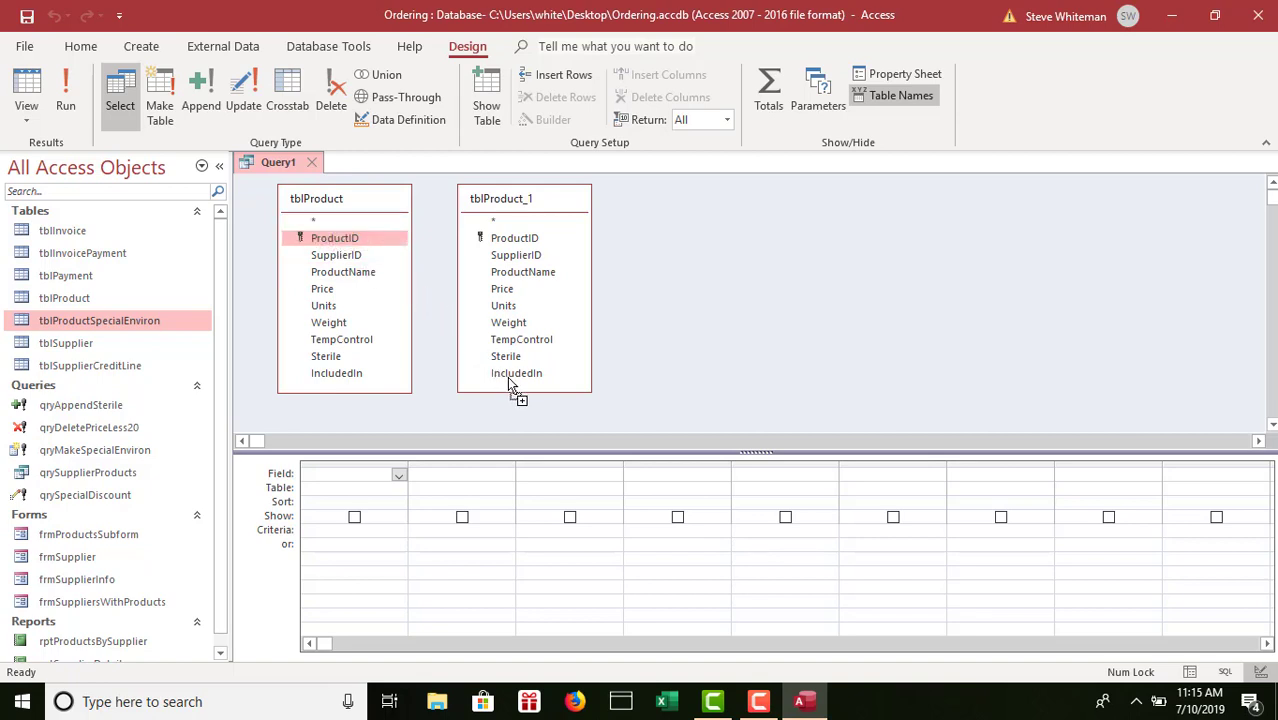
pyautogui.moveTo(509, 387); pyautogui.dragTo(509, 387)
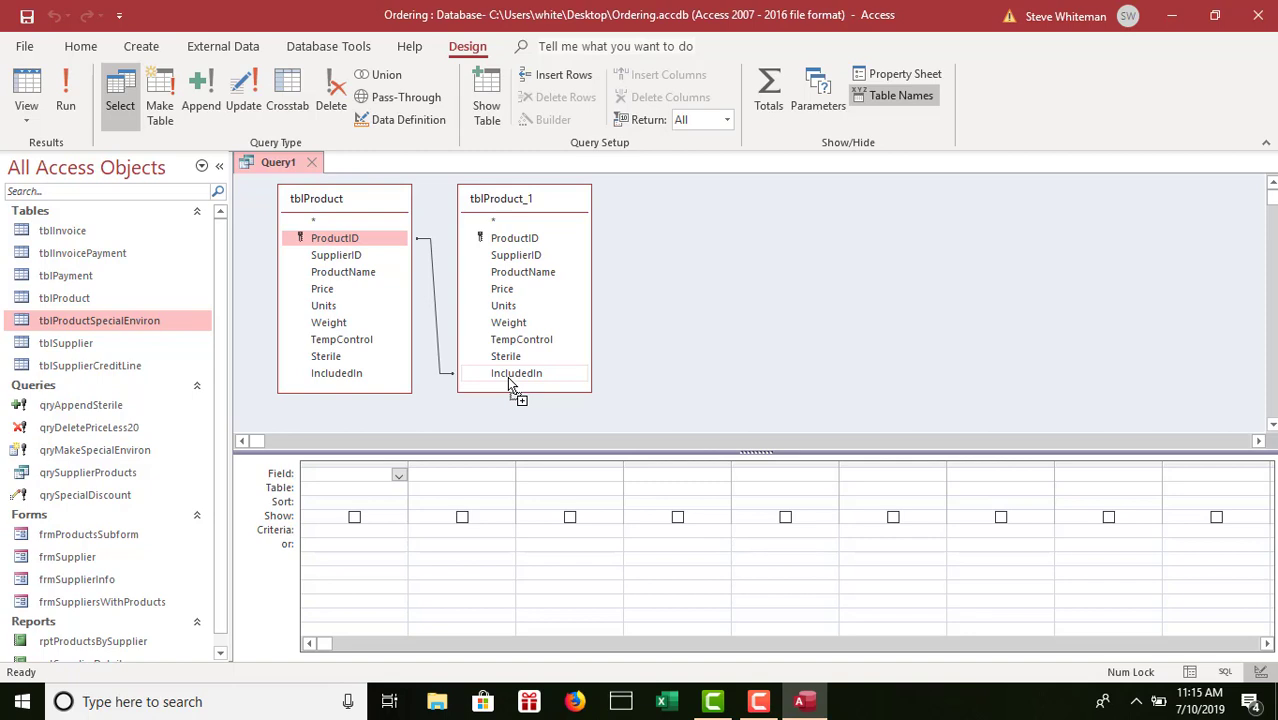
pyautogui.click(80, 79)
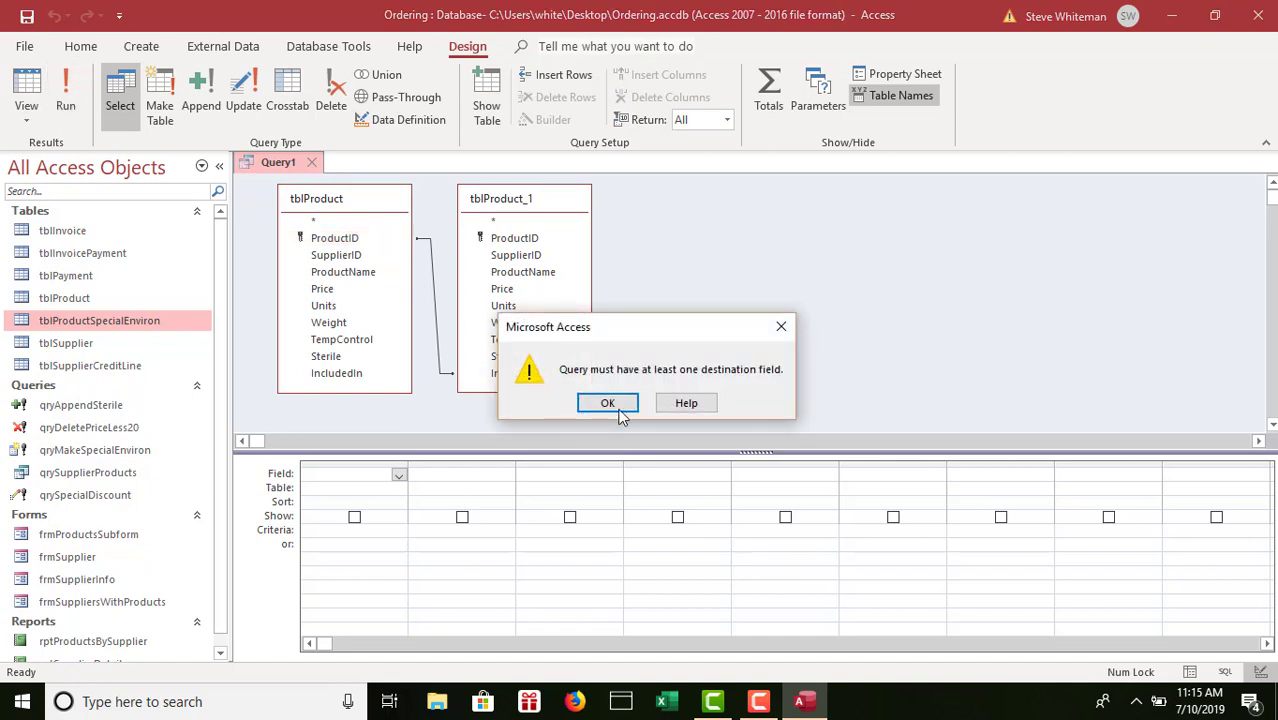
pyautogui.click(608, 403)
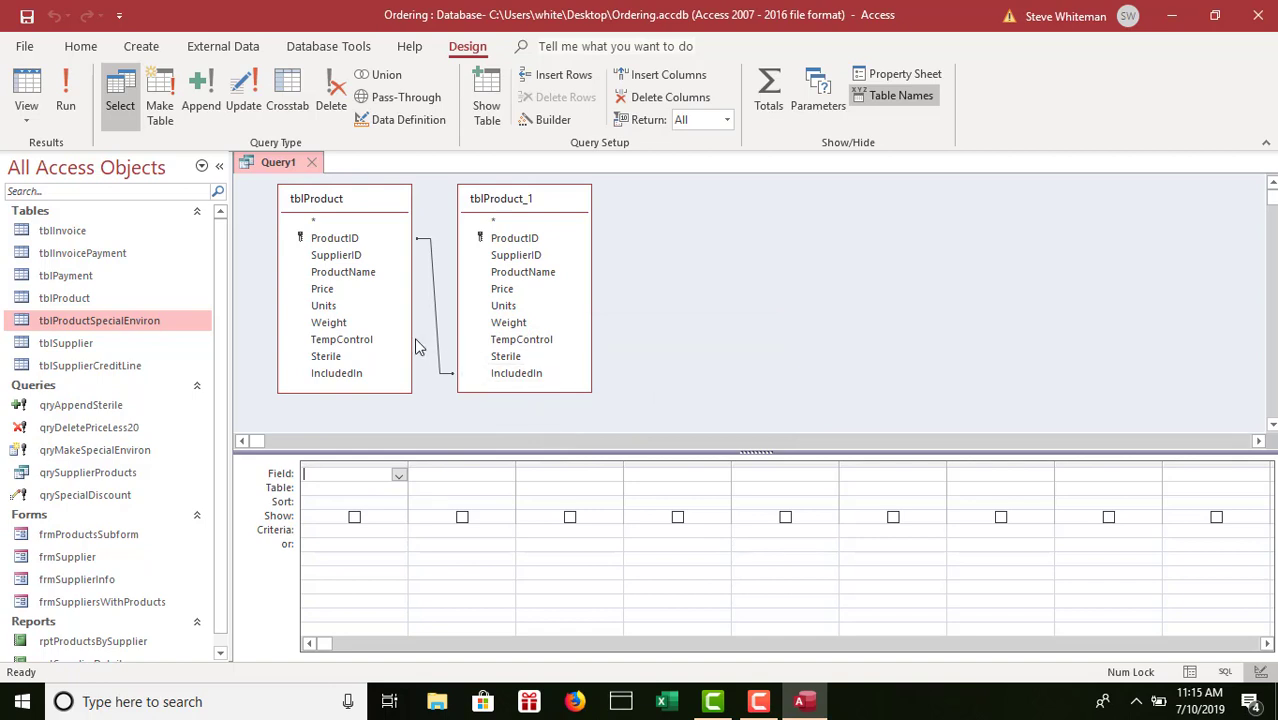
pyautogui.doubleClick(340, 240)
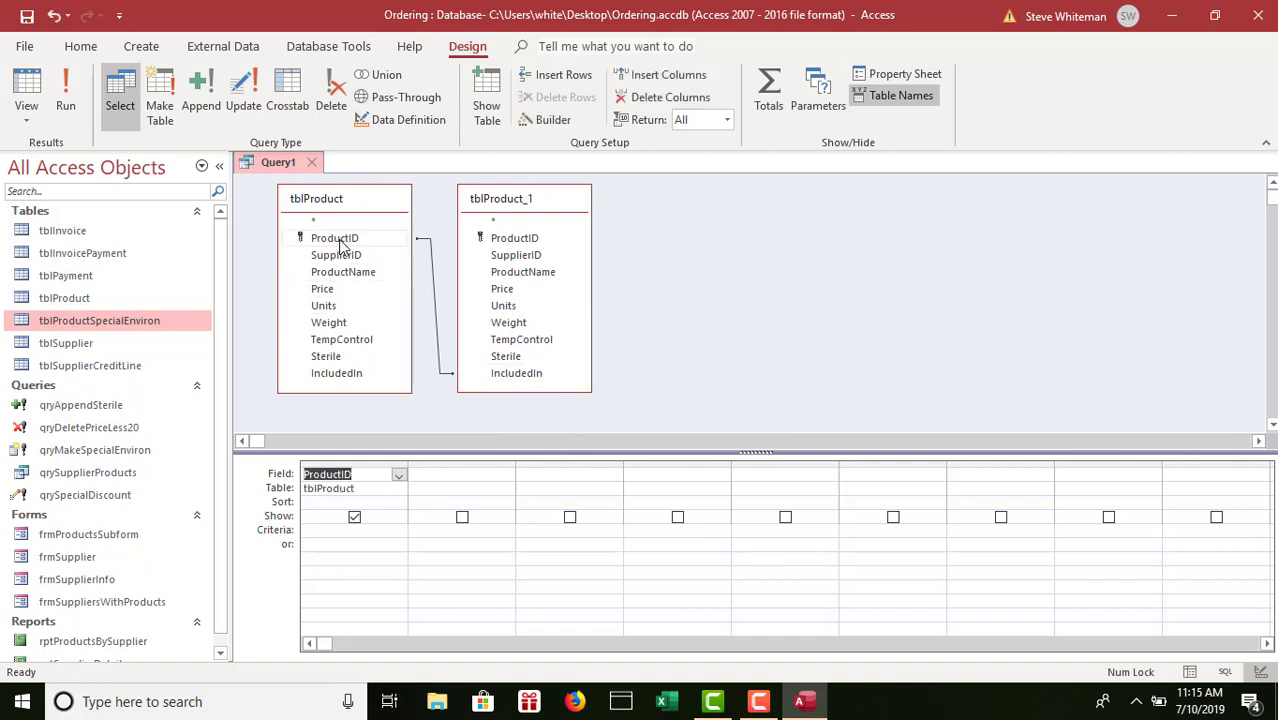
pyautogui.doubleClick(344, 274)
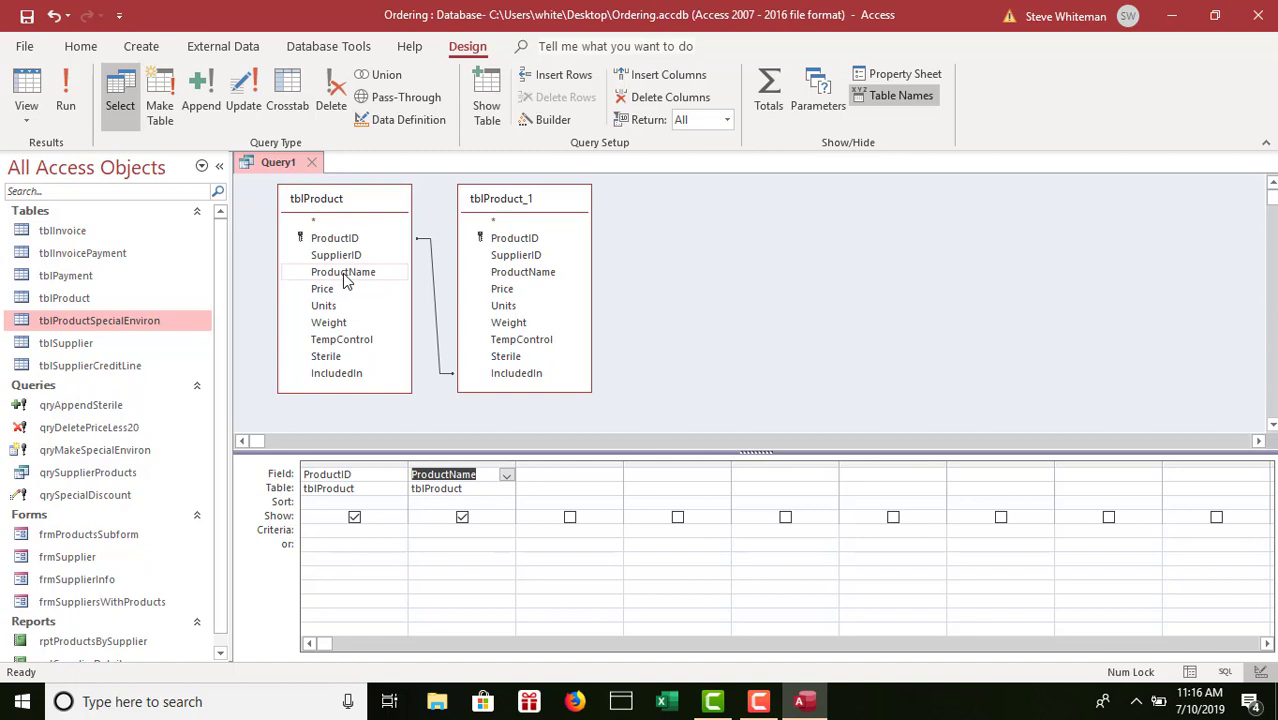
pyautogui.click(366, 462)
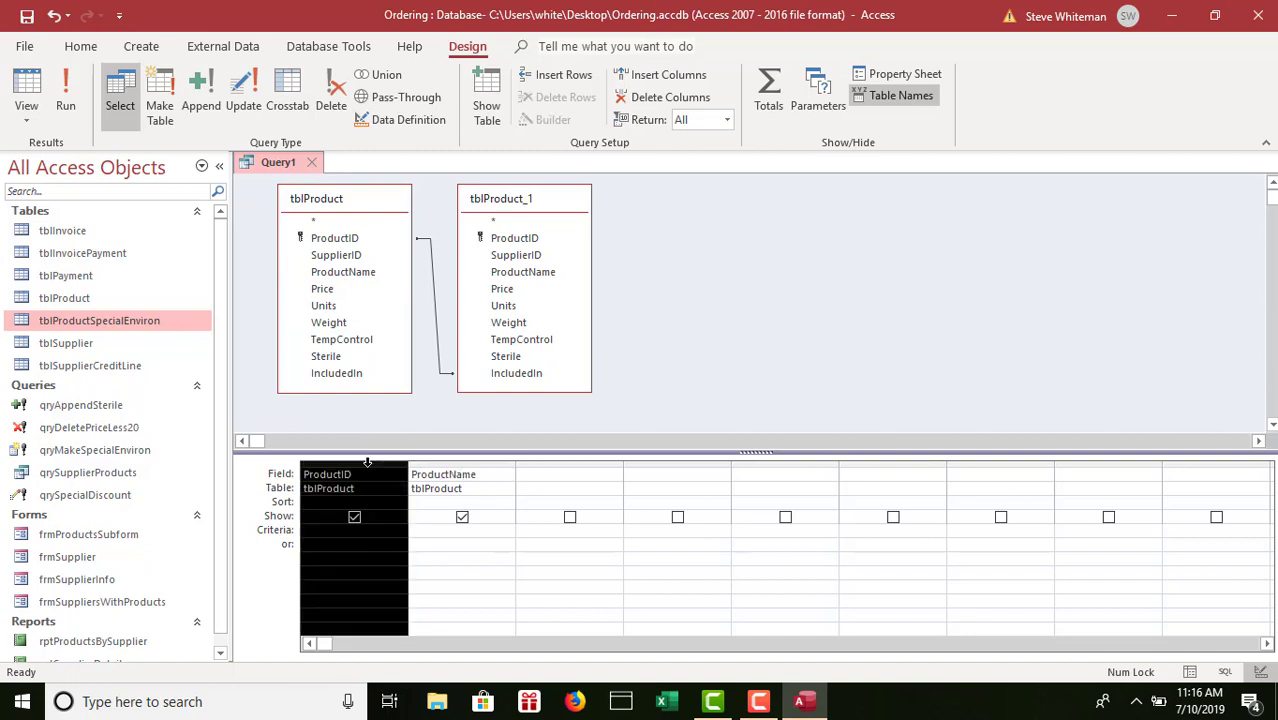
pyautogui.press('Delete')
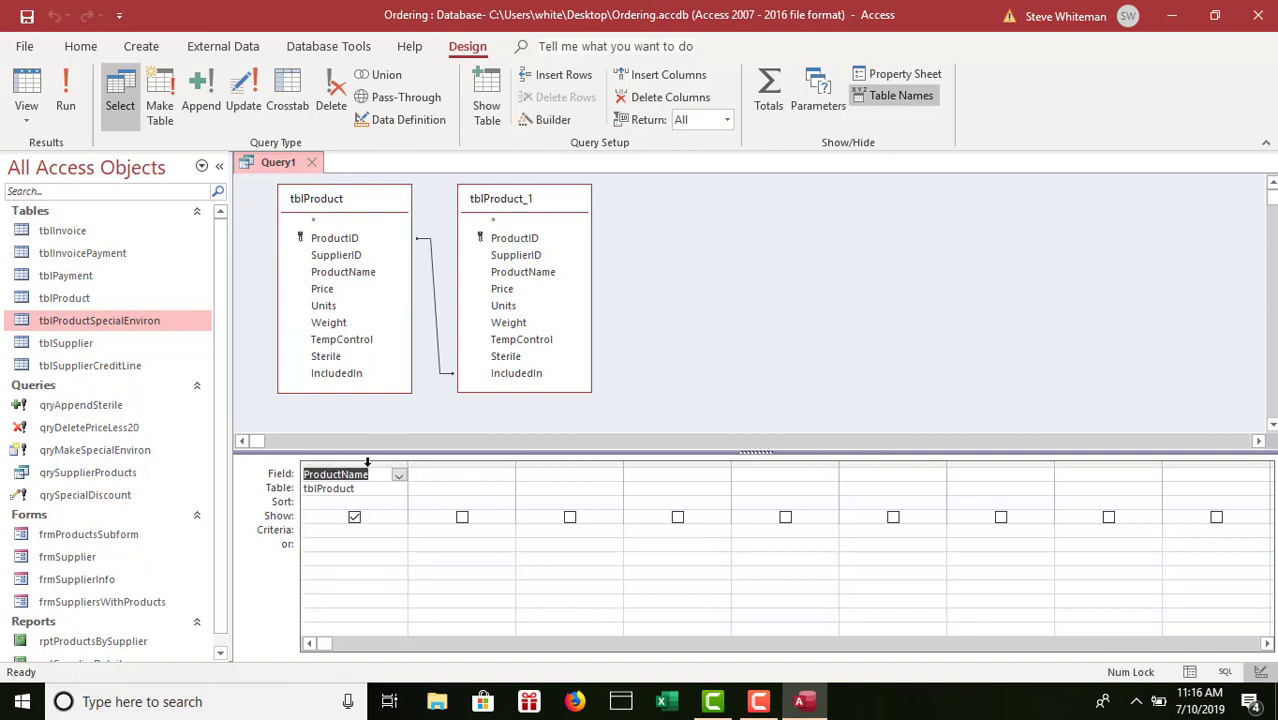
pyautogui.click(366, 462)
pyautogui.press('Delete')
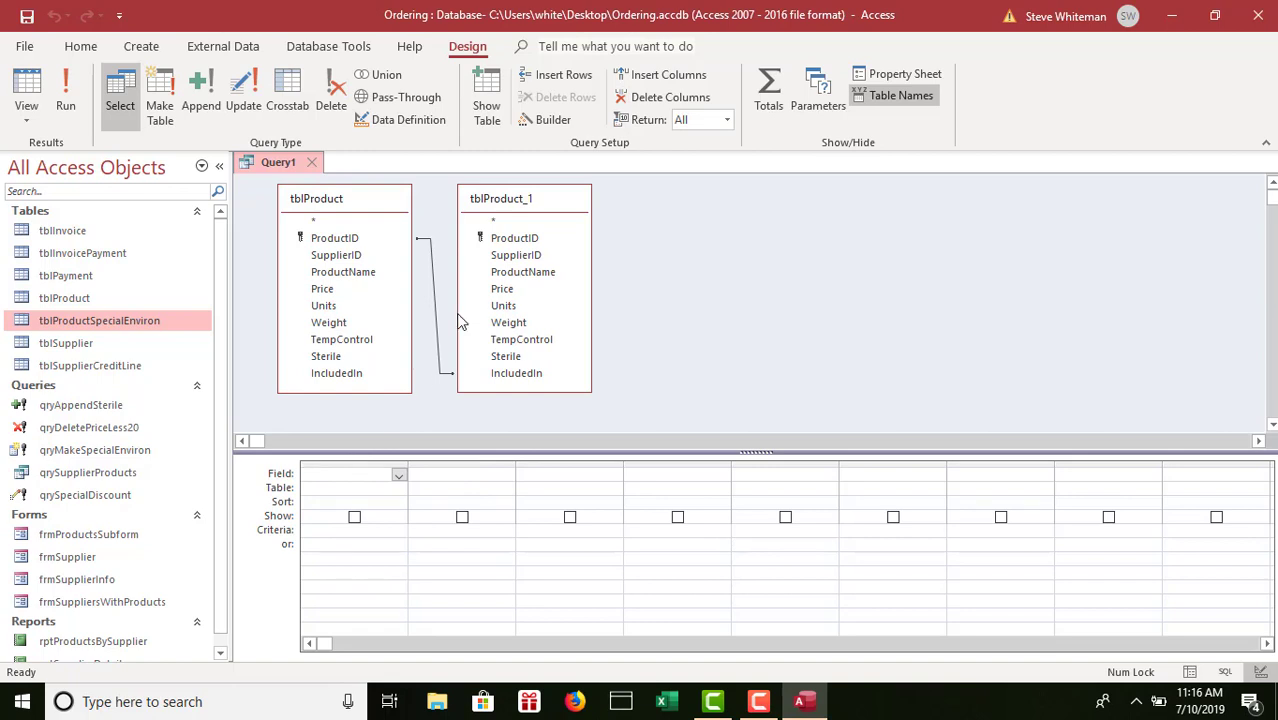
# - Add ProductID and ProductName from tblProduct_1 to the query, run it, and return to Design View
pyautogui.click(500, 241)
pyautogui.doubleClick(503, 241)
pyautogui.doubleClick(509, 275)
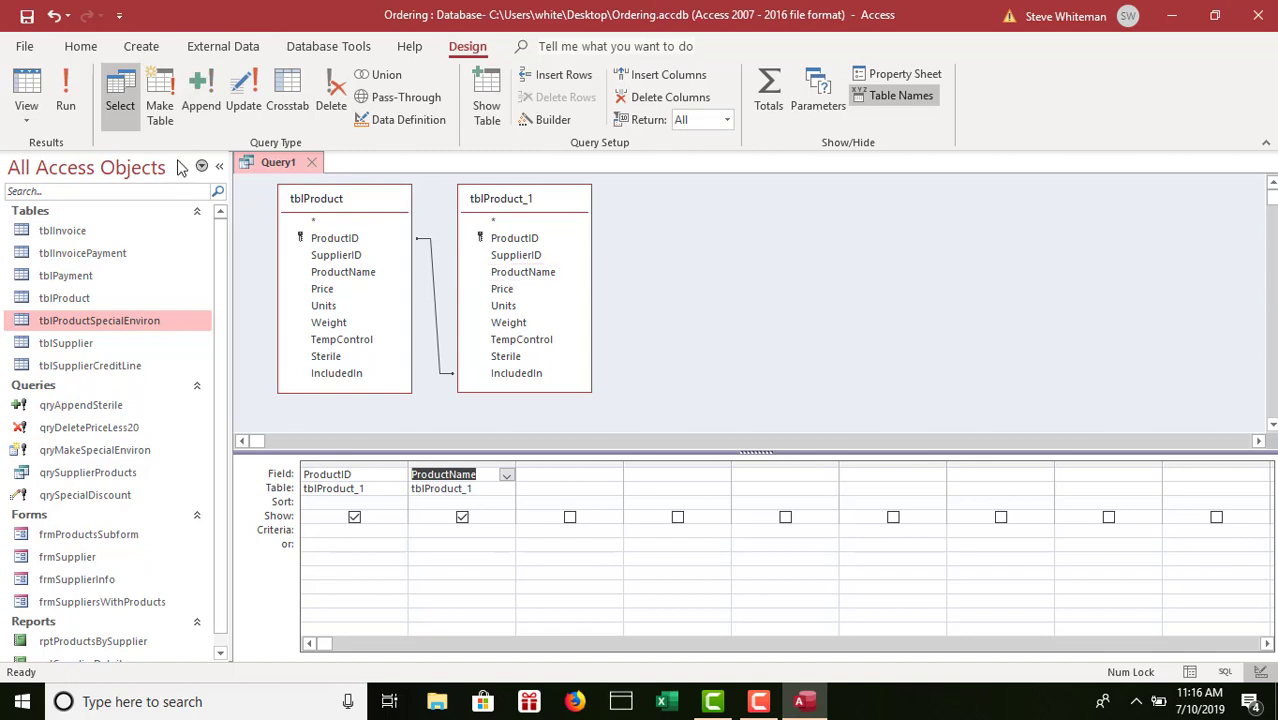
pyautogui.click(66, 92)
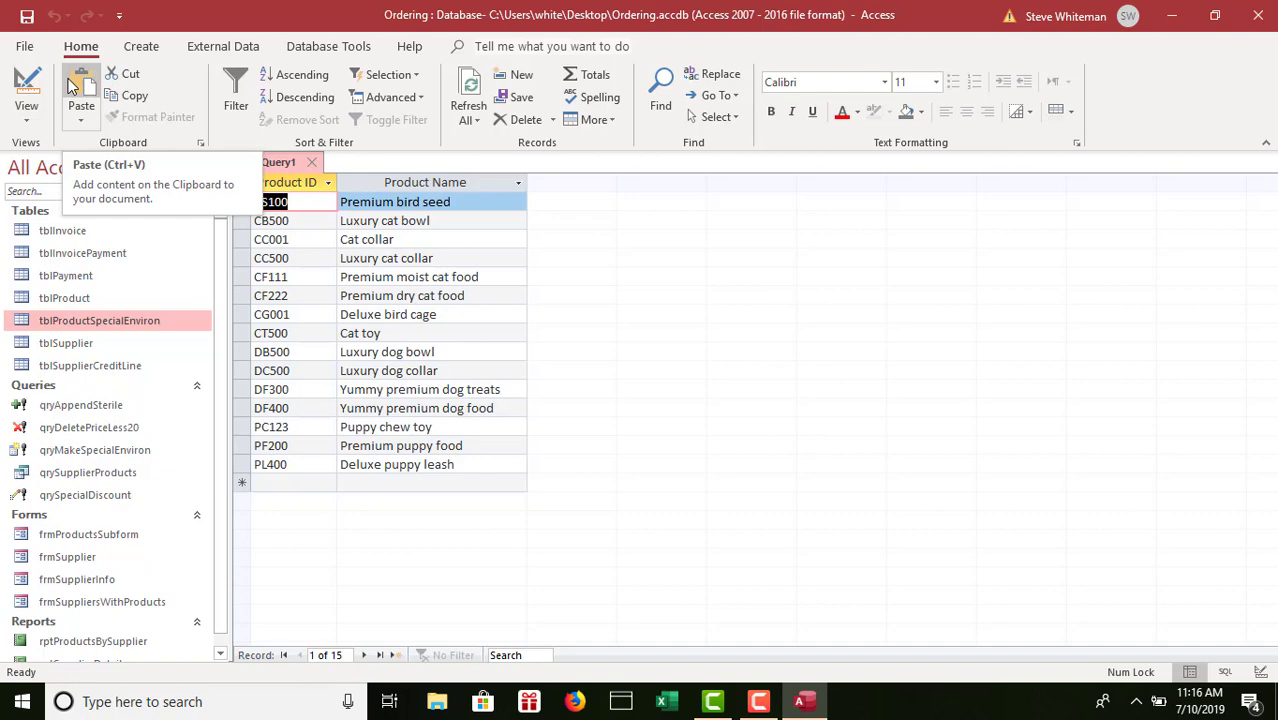
pyautogui.click(24, 121)
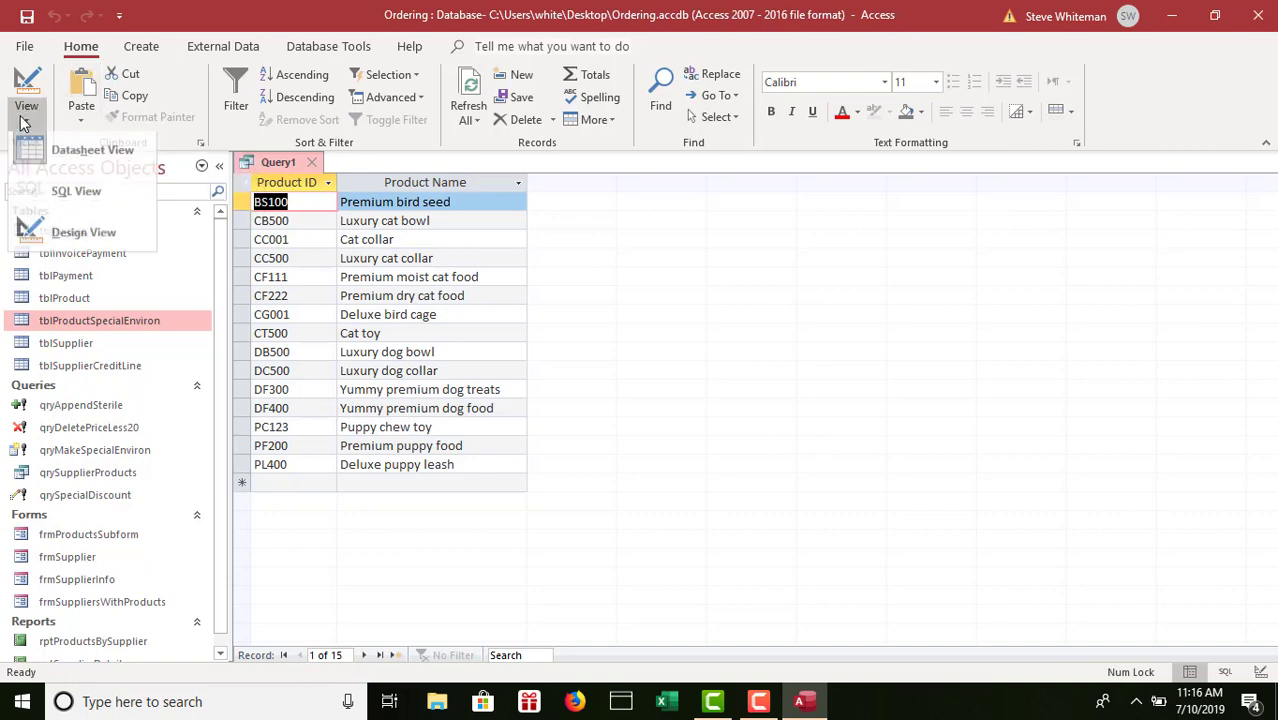
pyautogui.click(55, 236)
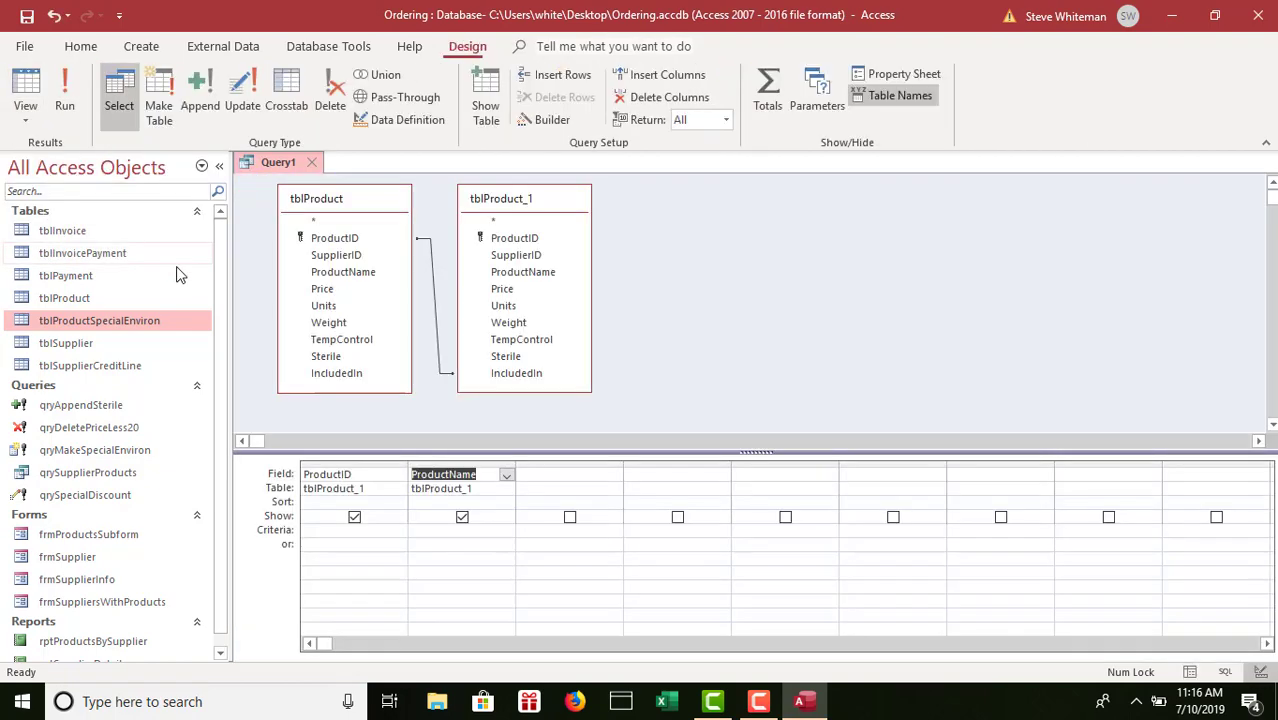
# - Add ProductID and ProductName from tblProduct after the existing query fields, run the query, and return to Design View
pyautogui.doubleClick(326, 246)
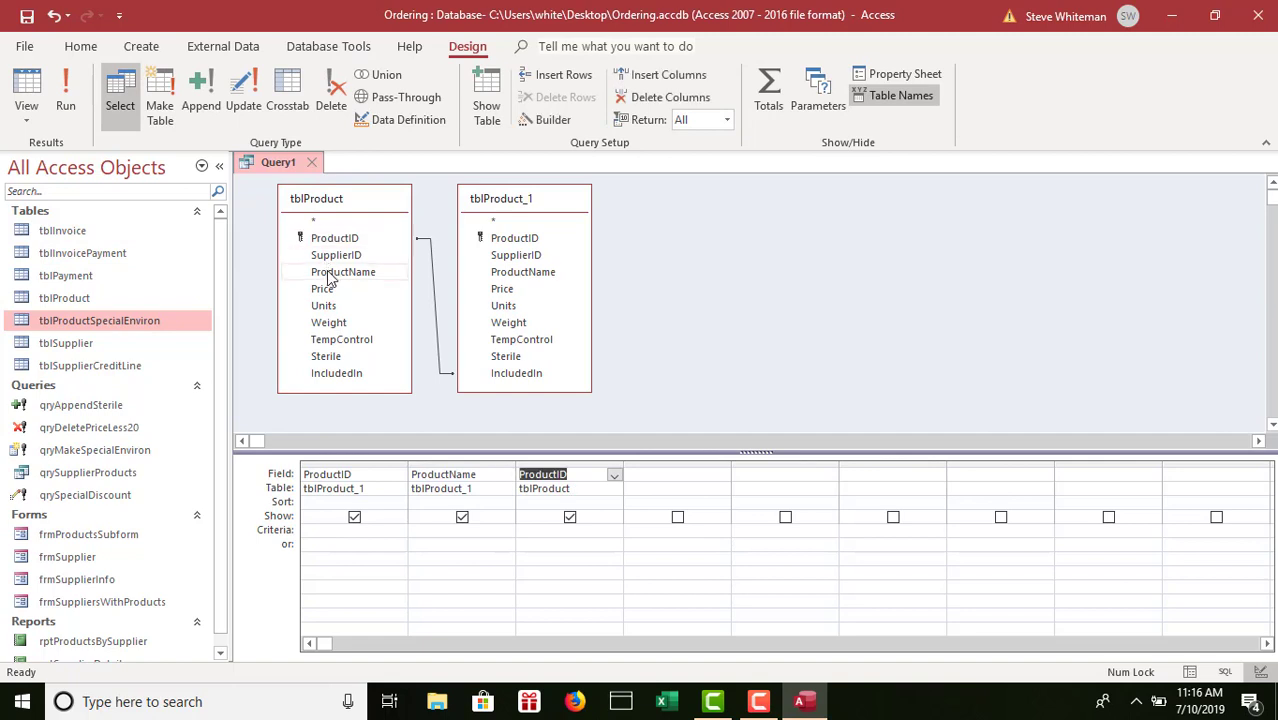
pyautogui.doubleClick(329, 274)
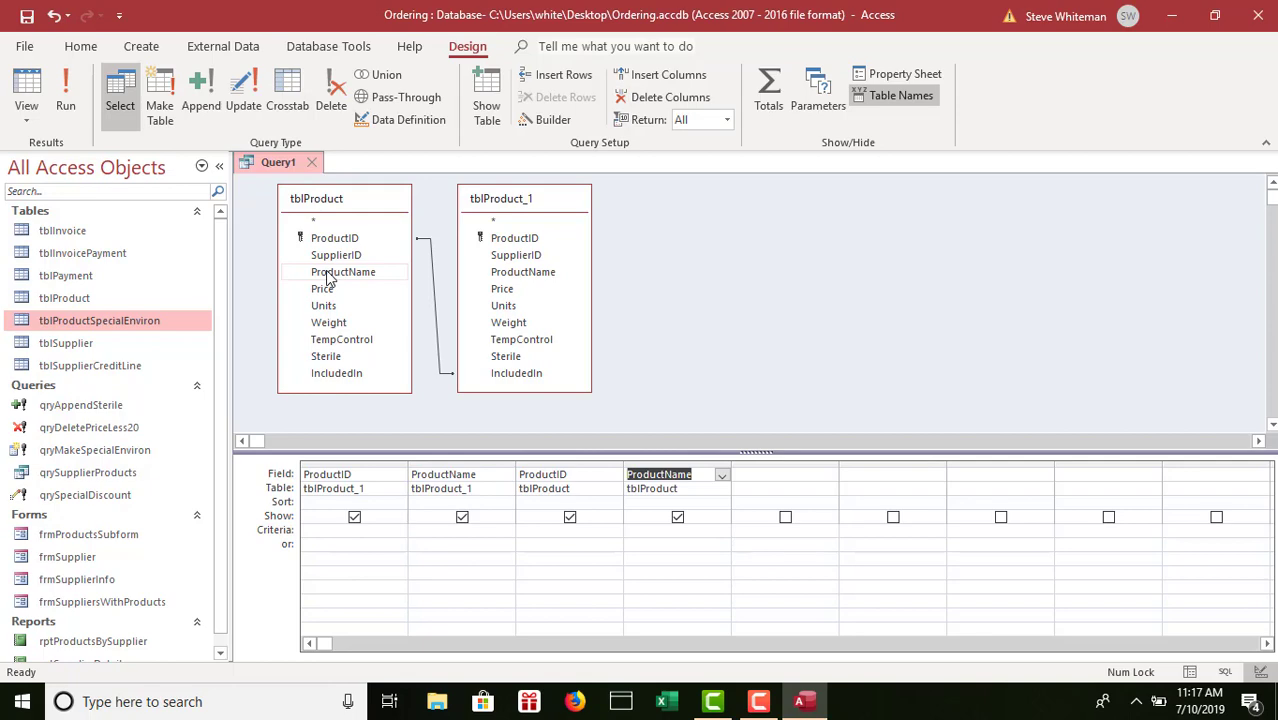
pyautogui.click(64, 84)
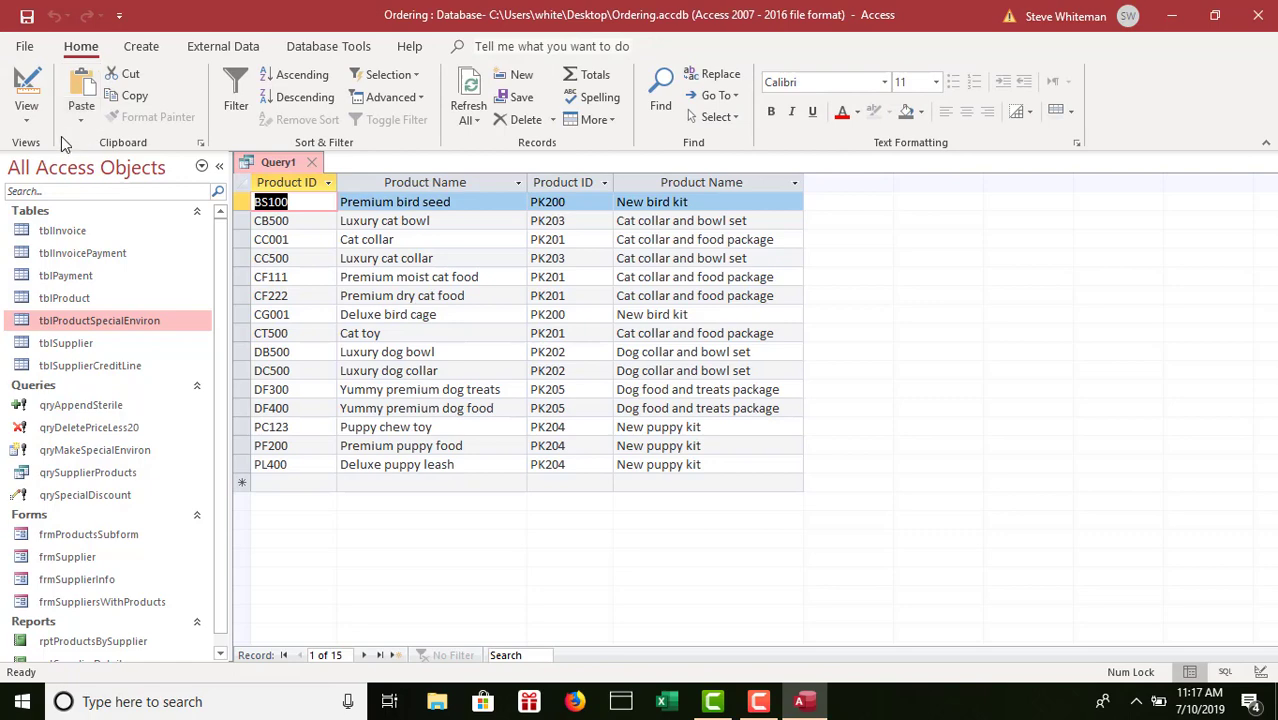
pyautogui.click(26, 115)
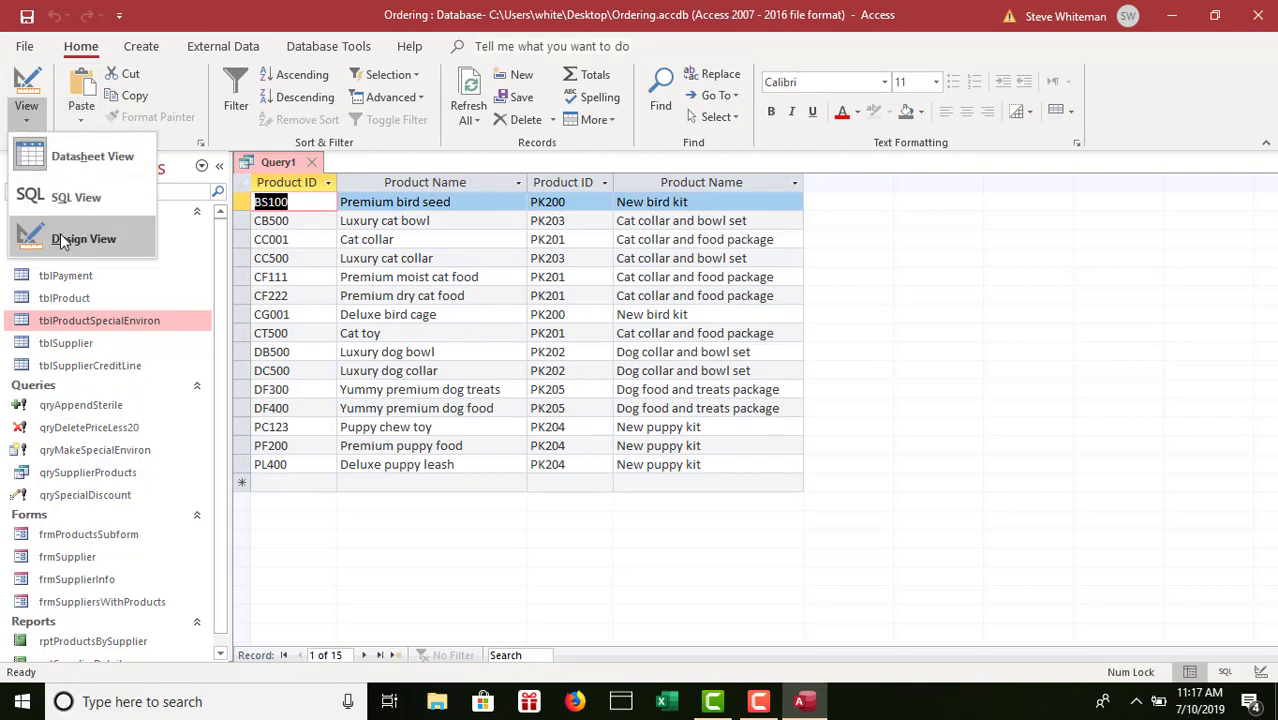
pyautogui.click(62, 238)
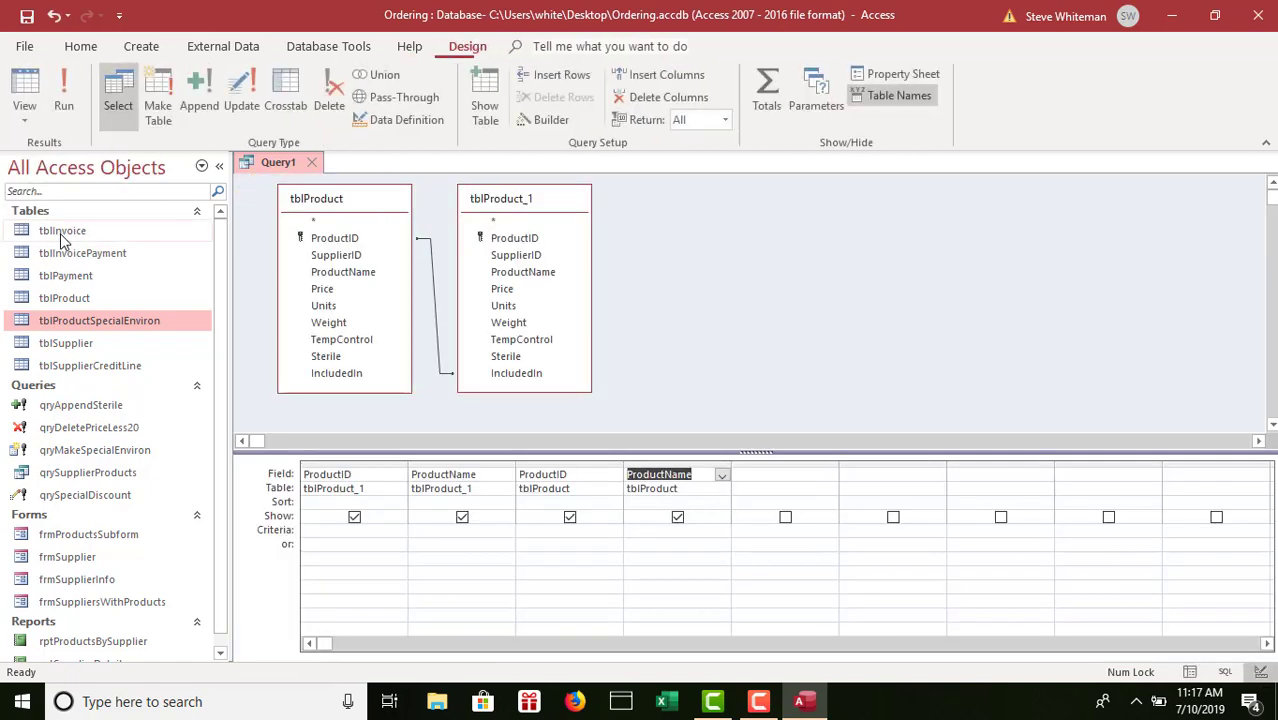
# - Set the caption of the query's ProductID field from tblProduct to "Collection Product ID" in its field properties
pyautogui.click(565, 476)
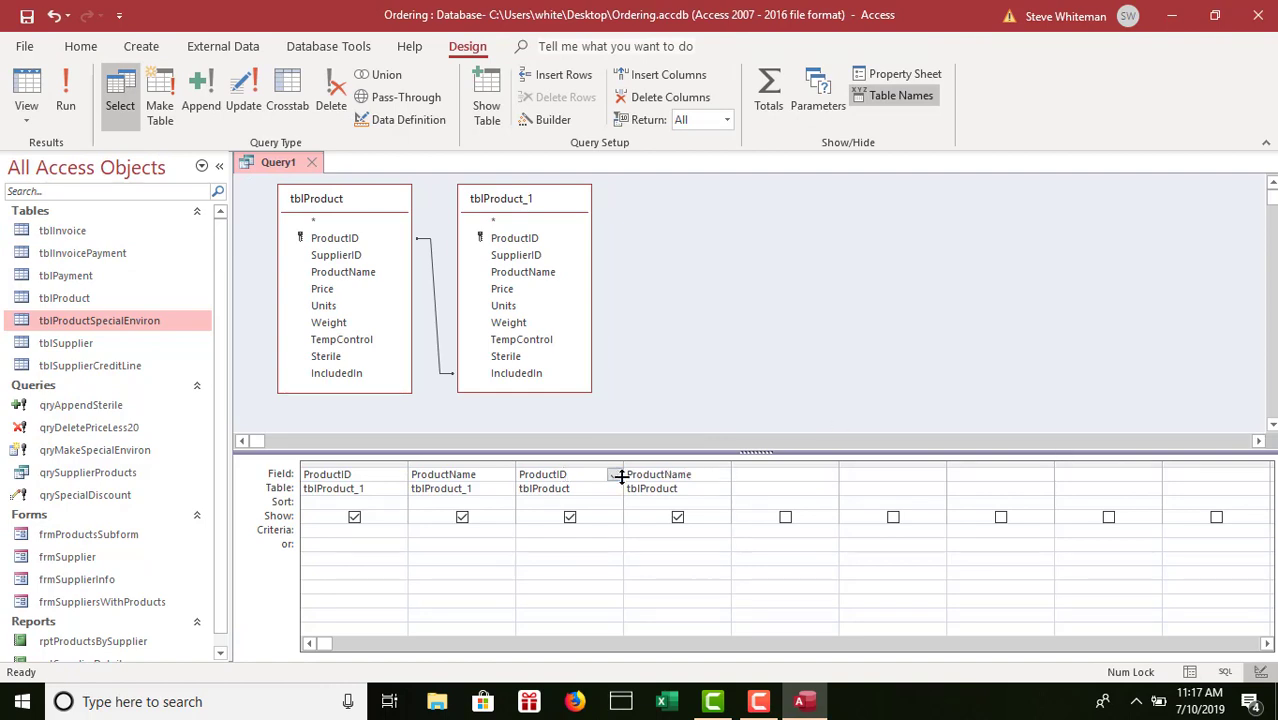
pyautogui.rightClick(570, 478)
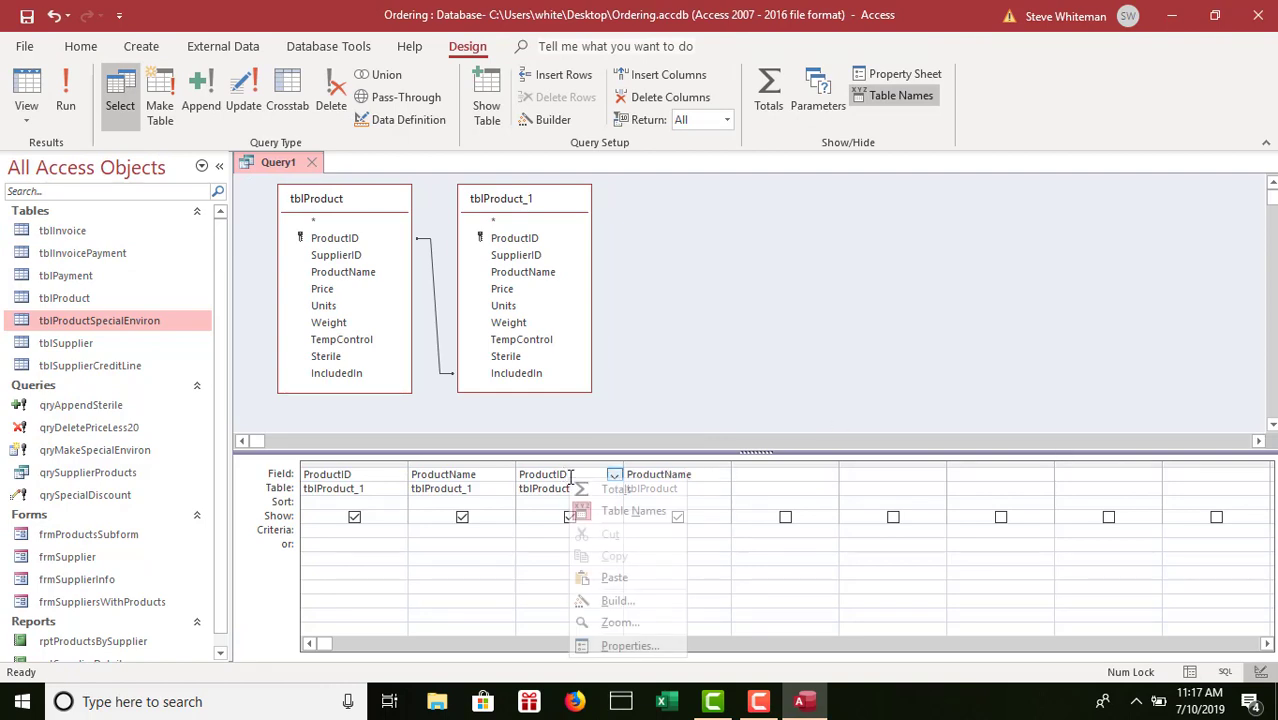
pyautogui.click(628, 646)
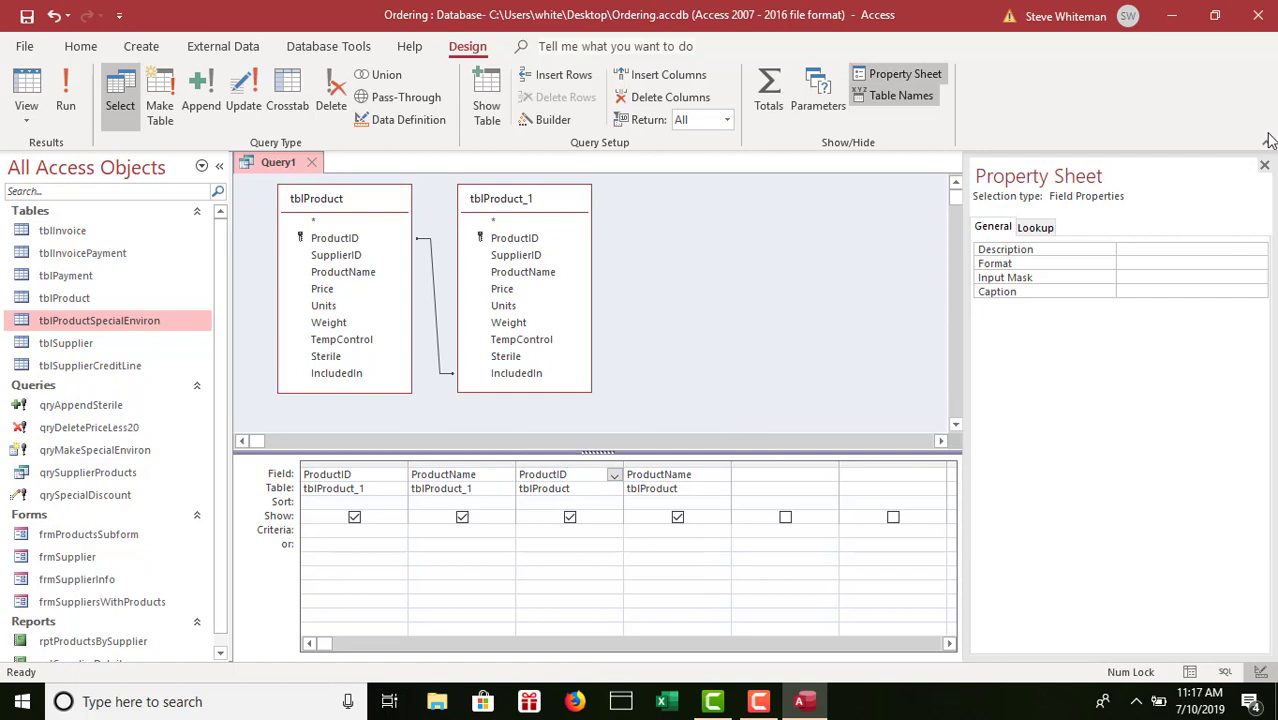
pyautogui.click(1164, 290)
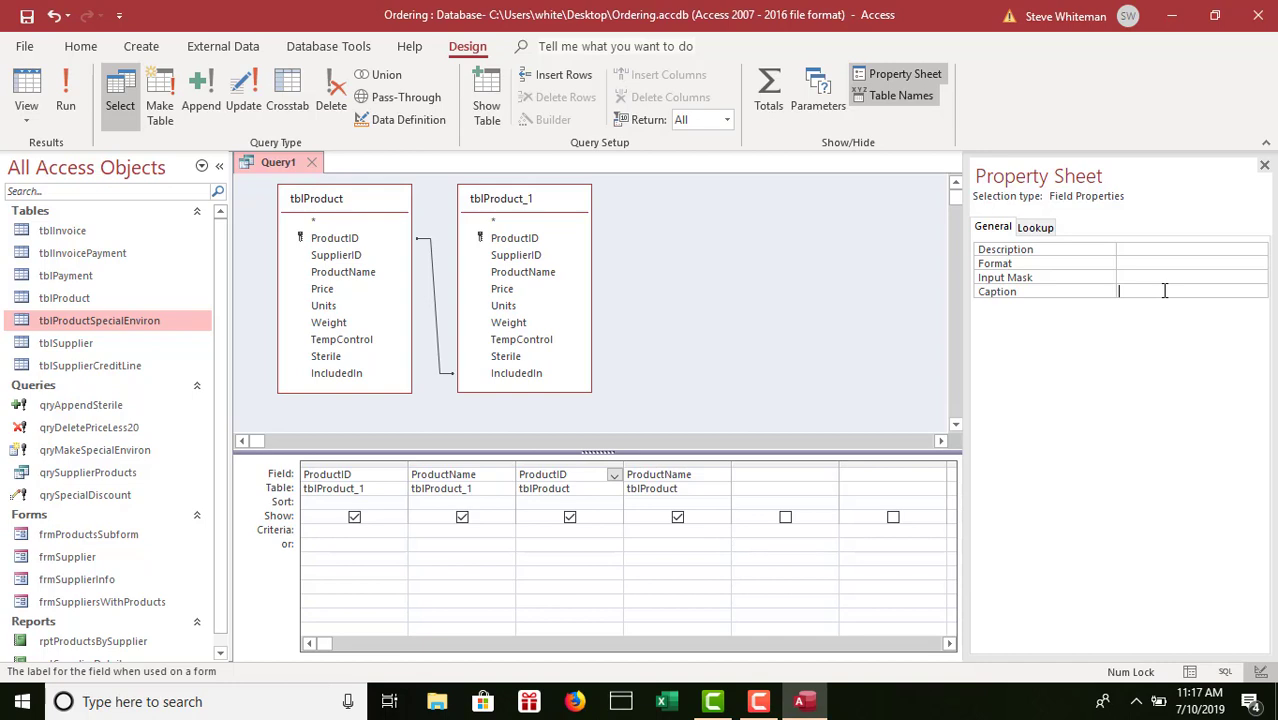
pyautogui.write('Collection Product ID')
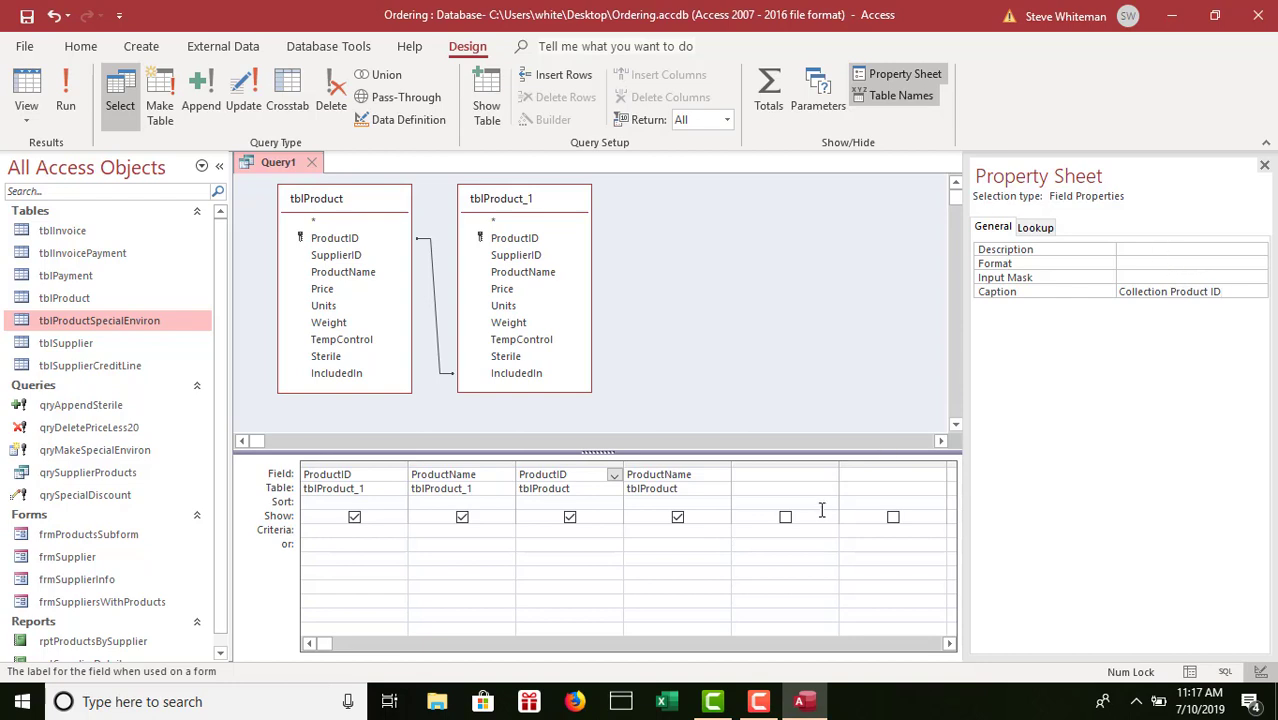
# - Set the caption of the query's ProductName field from tblProduct to "Coolection Product Name"
pyautogui.click(660, 470)
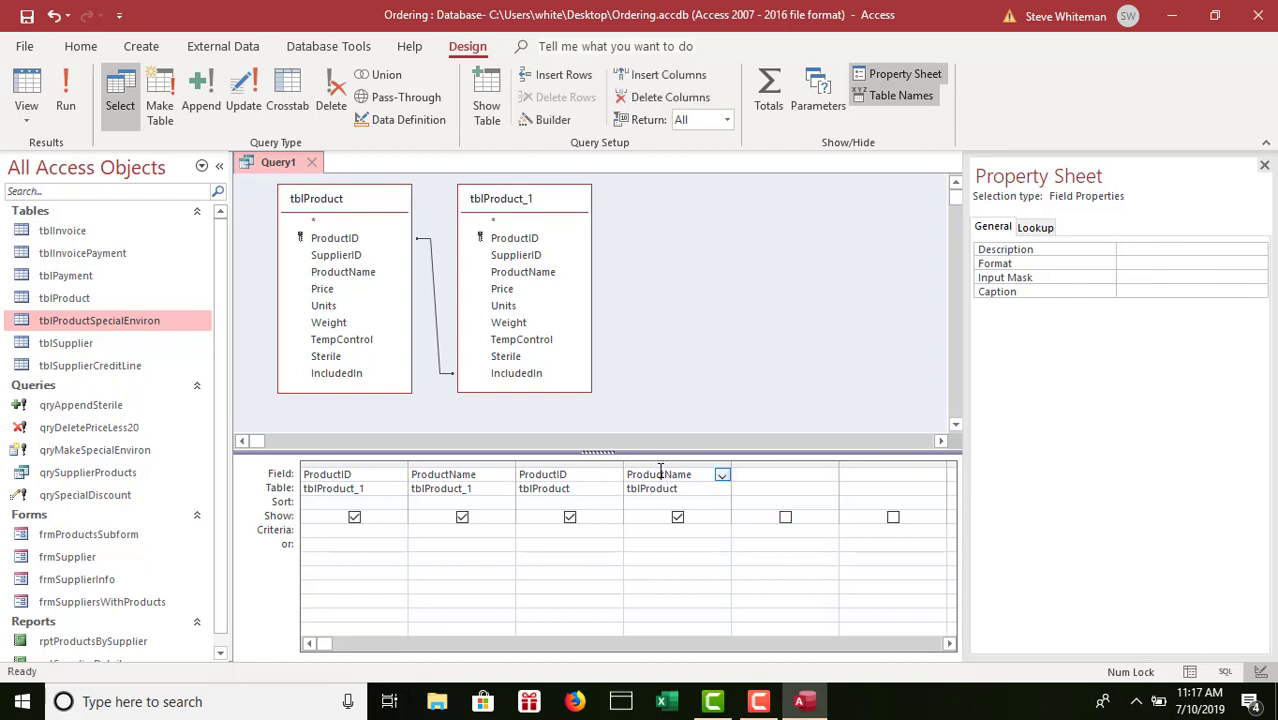
pyautogui.click(1125, 292)
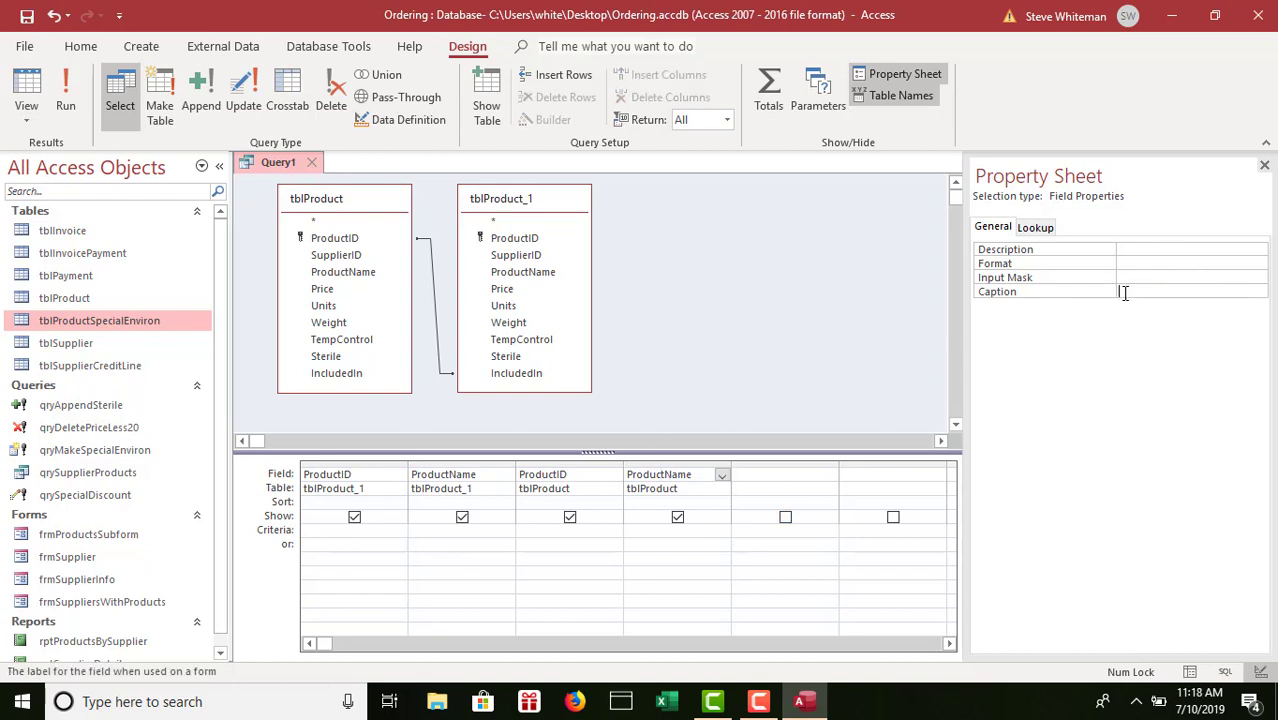
pyautogui.write('Coolection Product Name')
# - Run the query, fit the two collection columns to their contents, and return to Design View
pyautogui.click(62, 88)
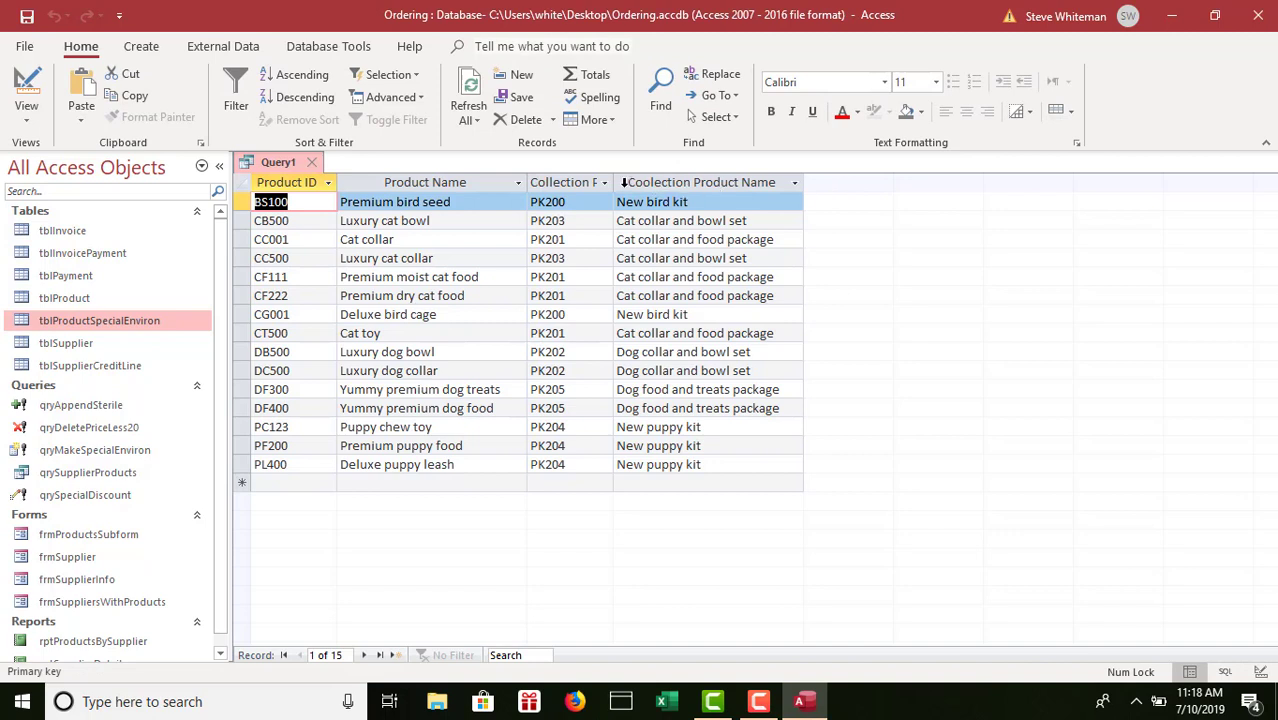
pyautogui.doubleClick(614, 181)
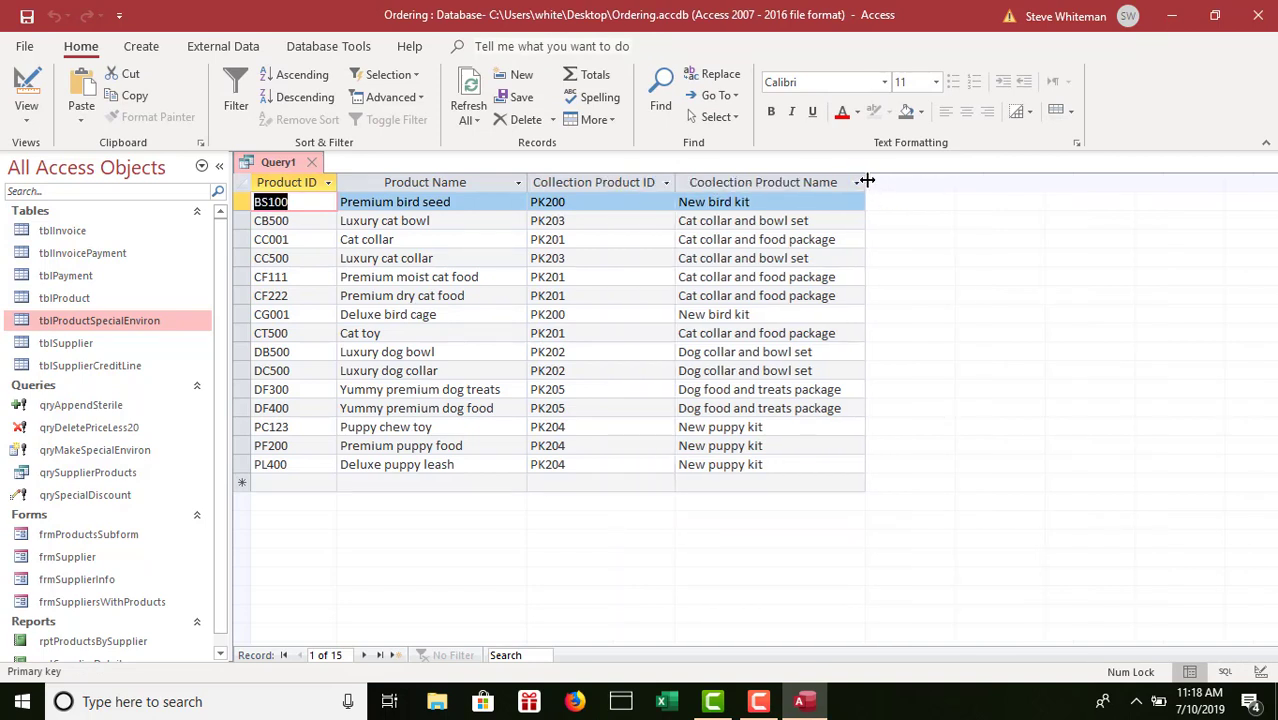
pyautogui.doubleClick(865, 181)
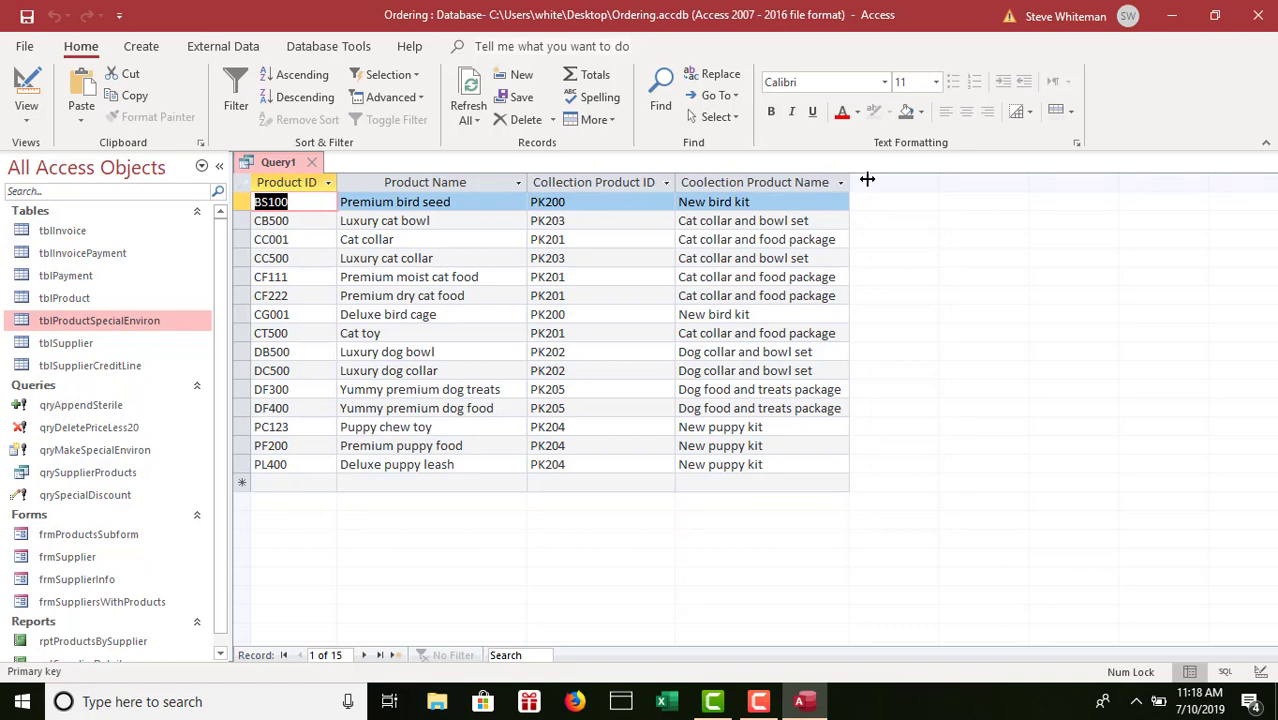
pyautogui.click(28, 124)
pyautogui.click(70, 238)
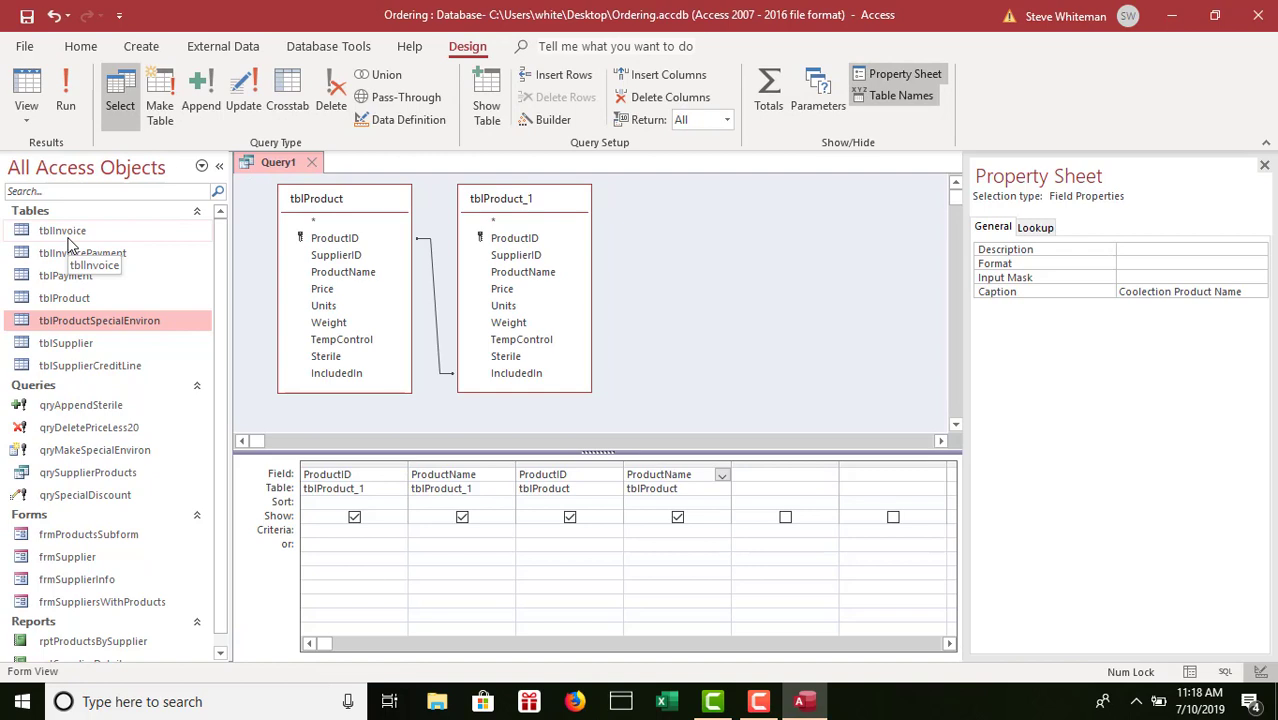
# - Sort the query ascending by ProductID from tblProduct, close the field properties, and run the query
pyautogui.click(572, 501)
pyautogui.click(614, 503)
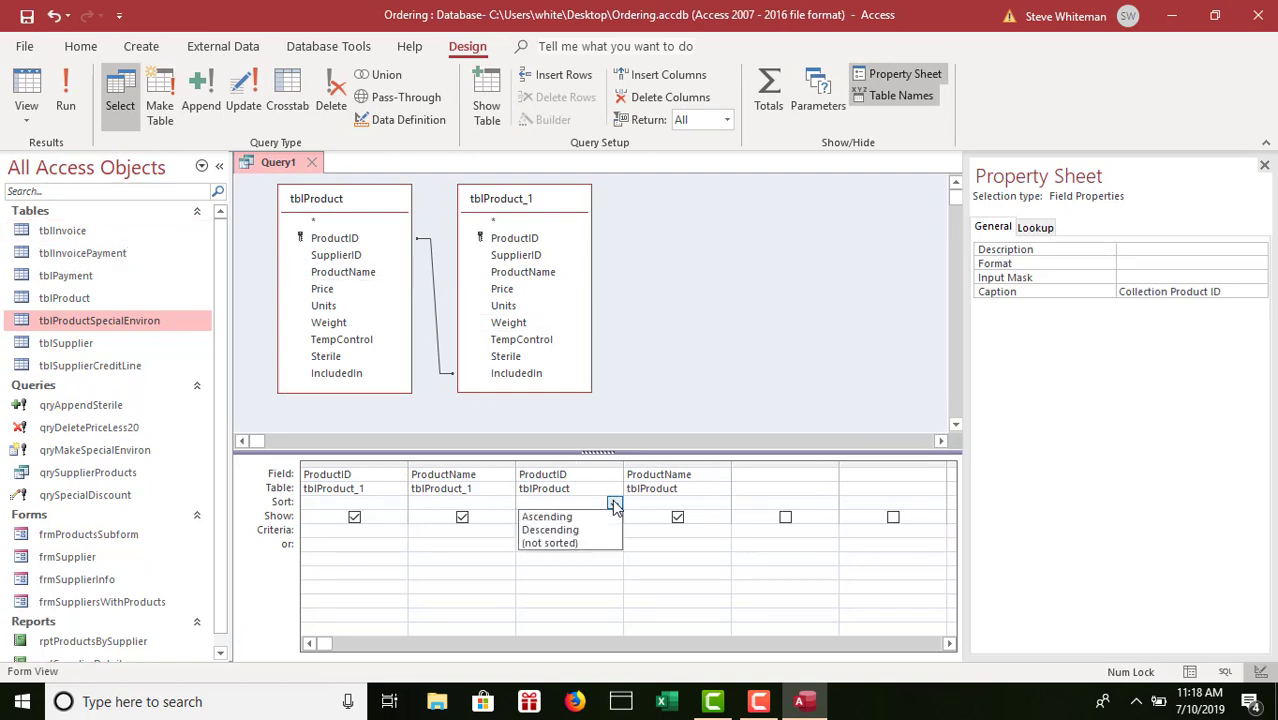
pyautogui.click(549, 517)
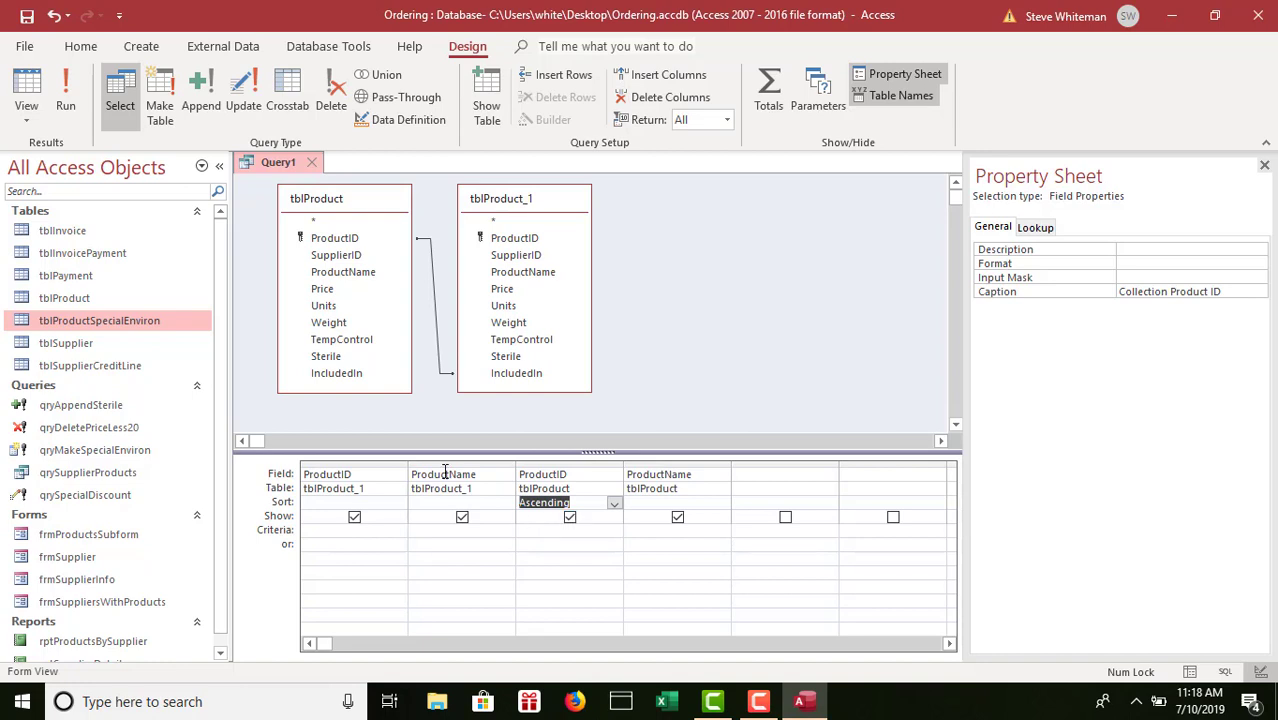
pyautogui.click(1264, 167)
pyautogui.click(62, 80)
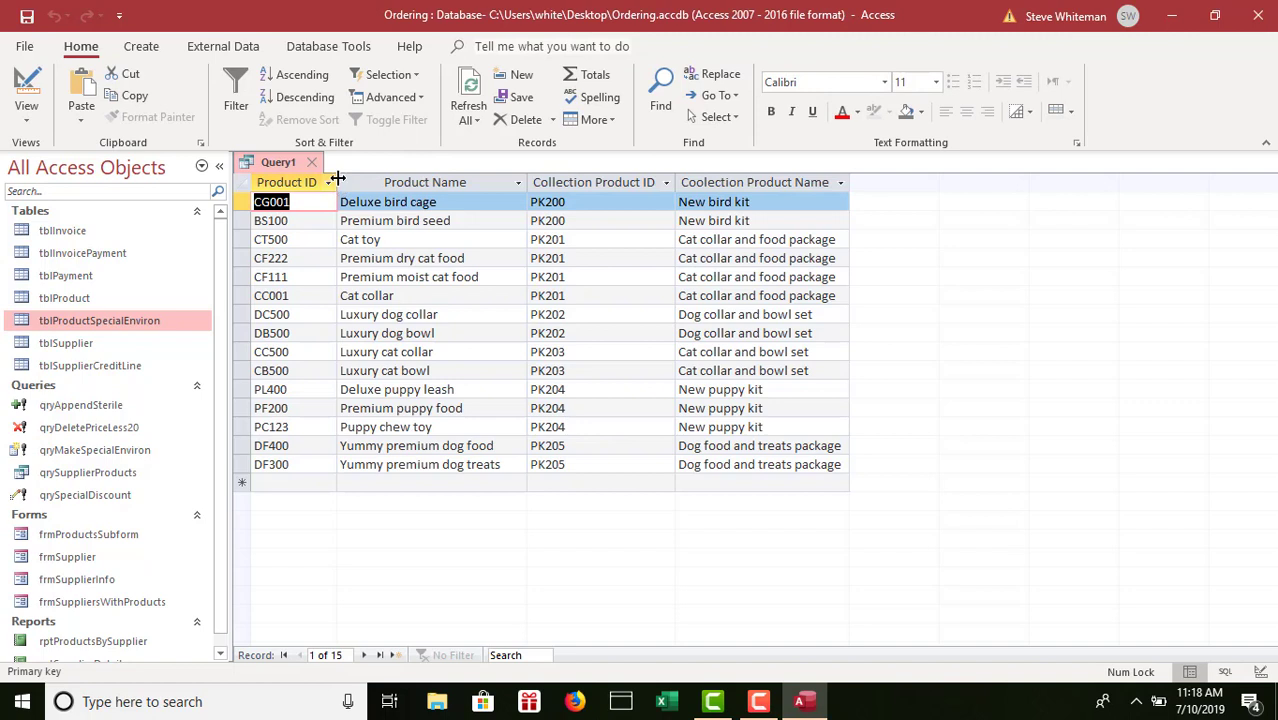
# - Narrow the Product Name column to fit its contents, then save the query as qryProductCollections and close it
pyautogui.moveTo(527, 190); pyautogui.dragTo(509, 190)
pyautogui.click(532, 186)
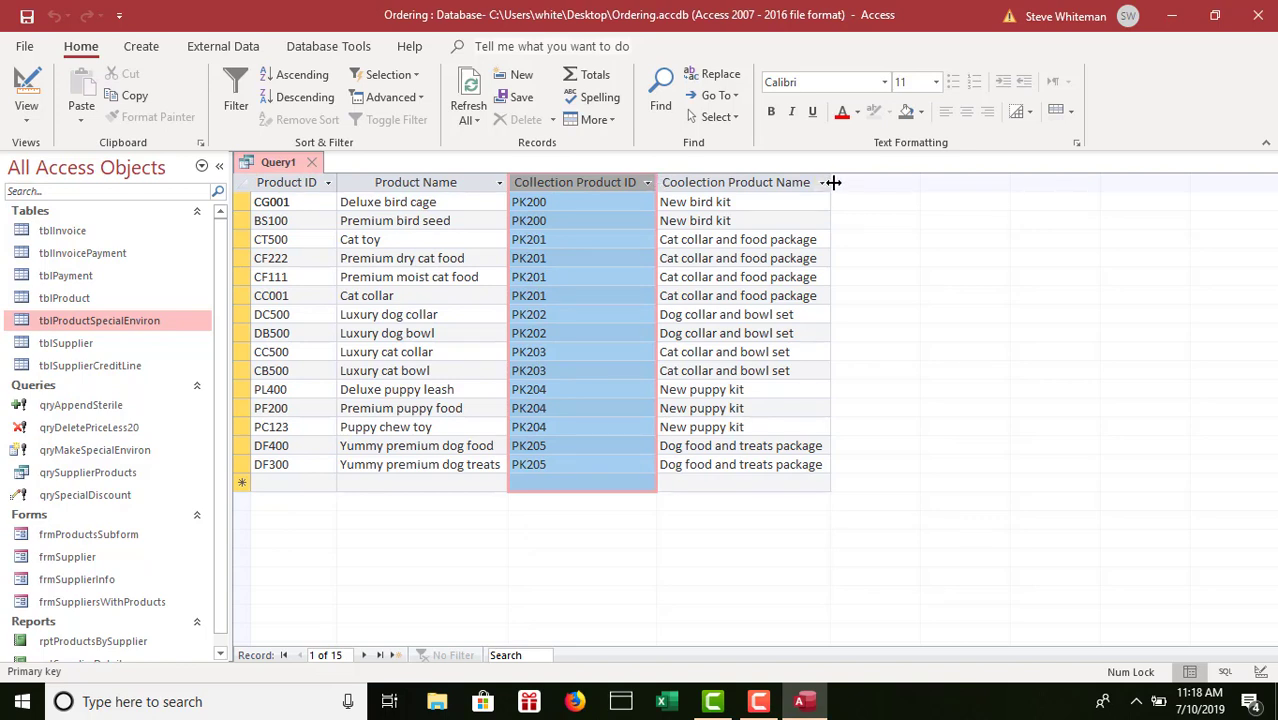
pyautogui.click(28, 17)
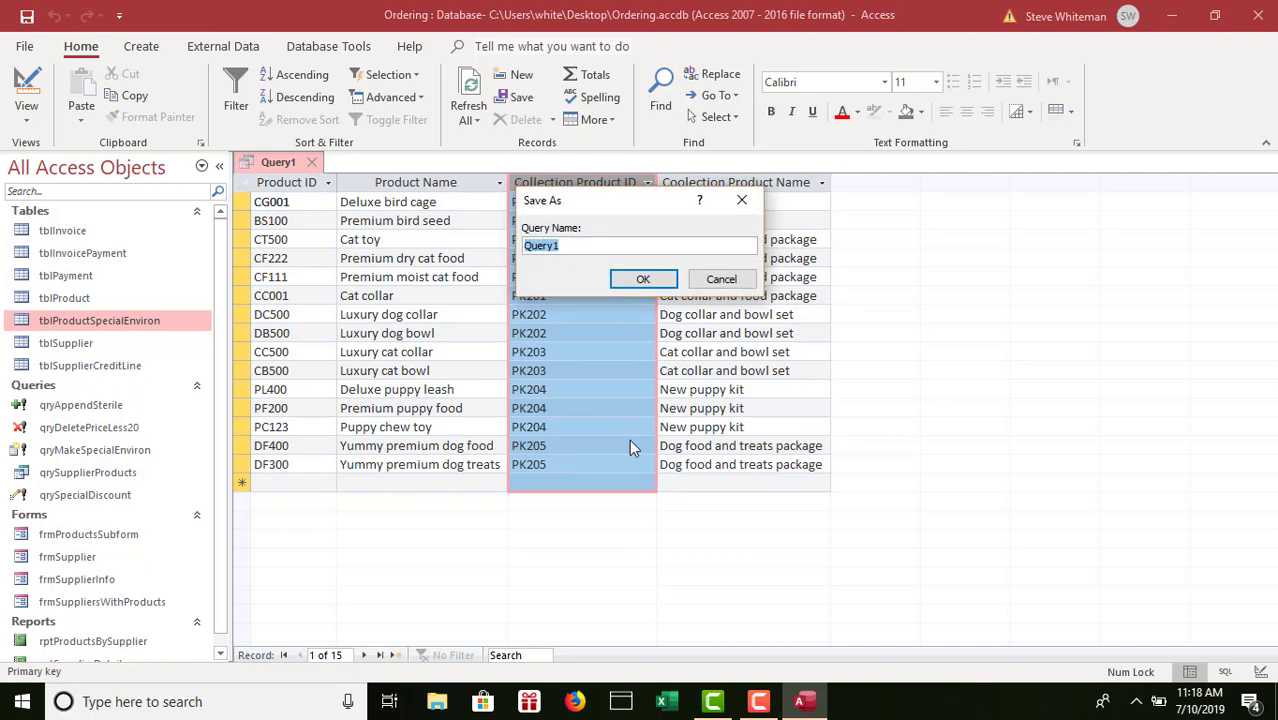
pyautogui.write('qryProductCollections')
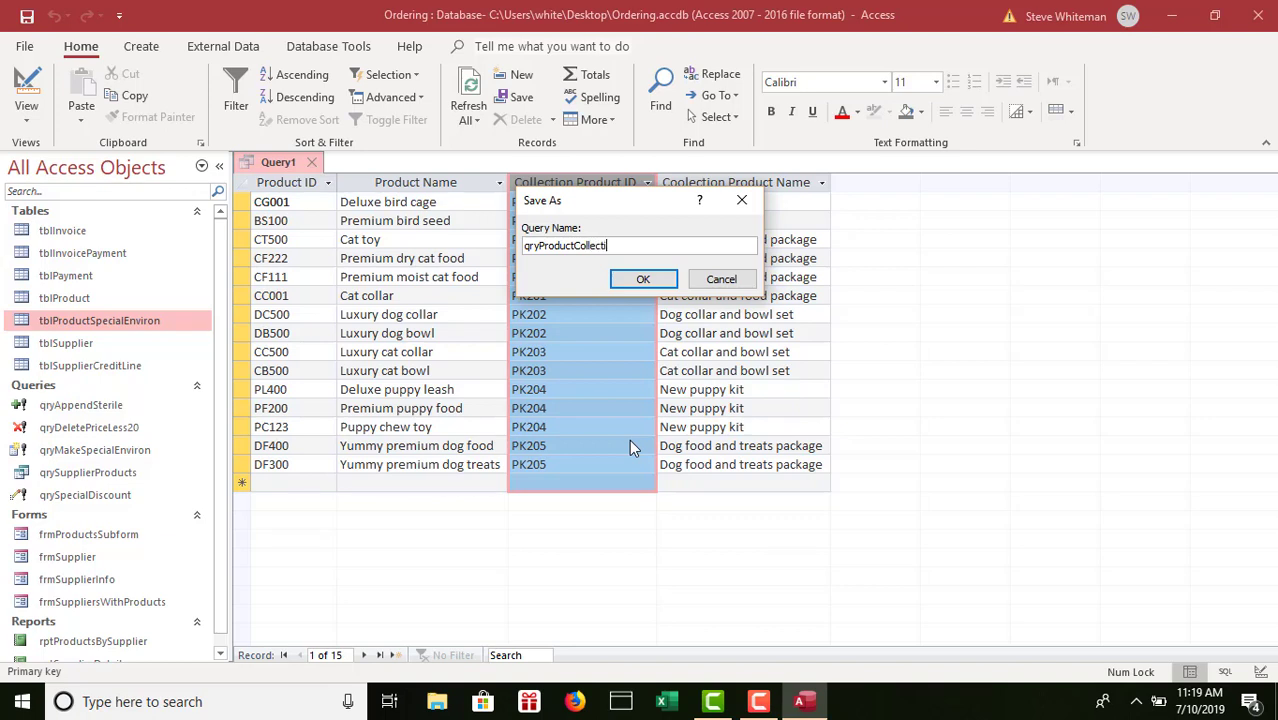
pyautogui.click(642, 280)
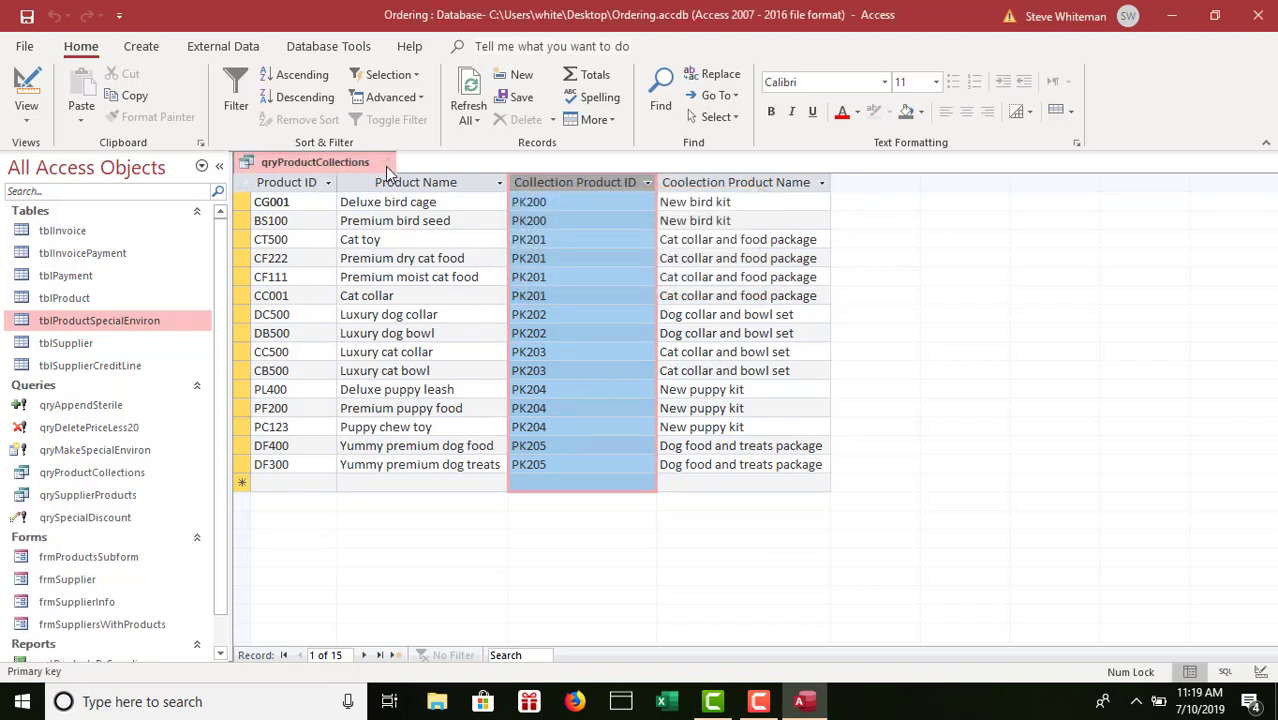
pyautogui.click(384, 162)
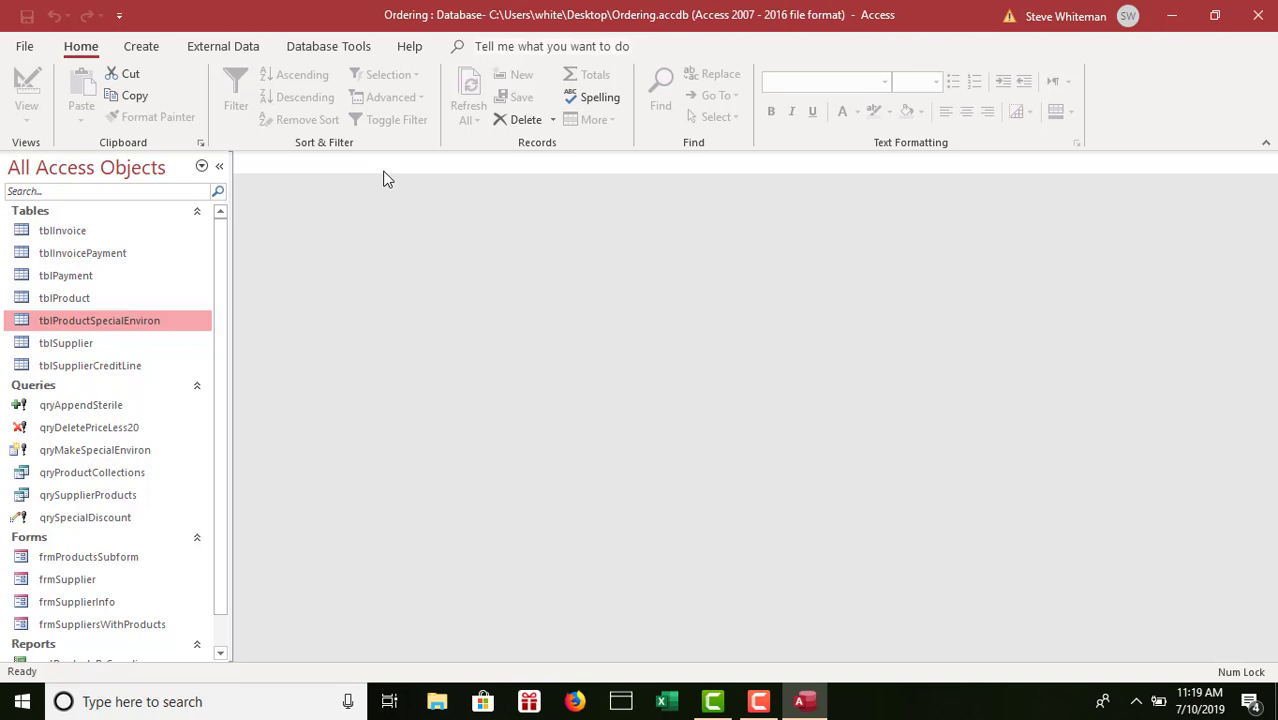
# - Open tblProductSpecialEnviron in Design View and make ProductID its primary key
pyautogui.rightClick(129, 320)
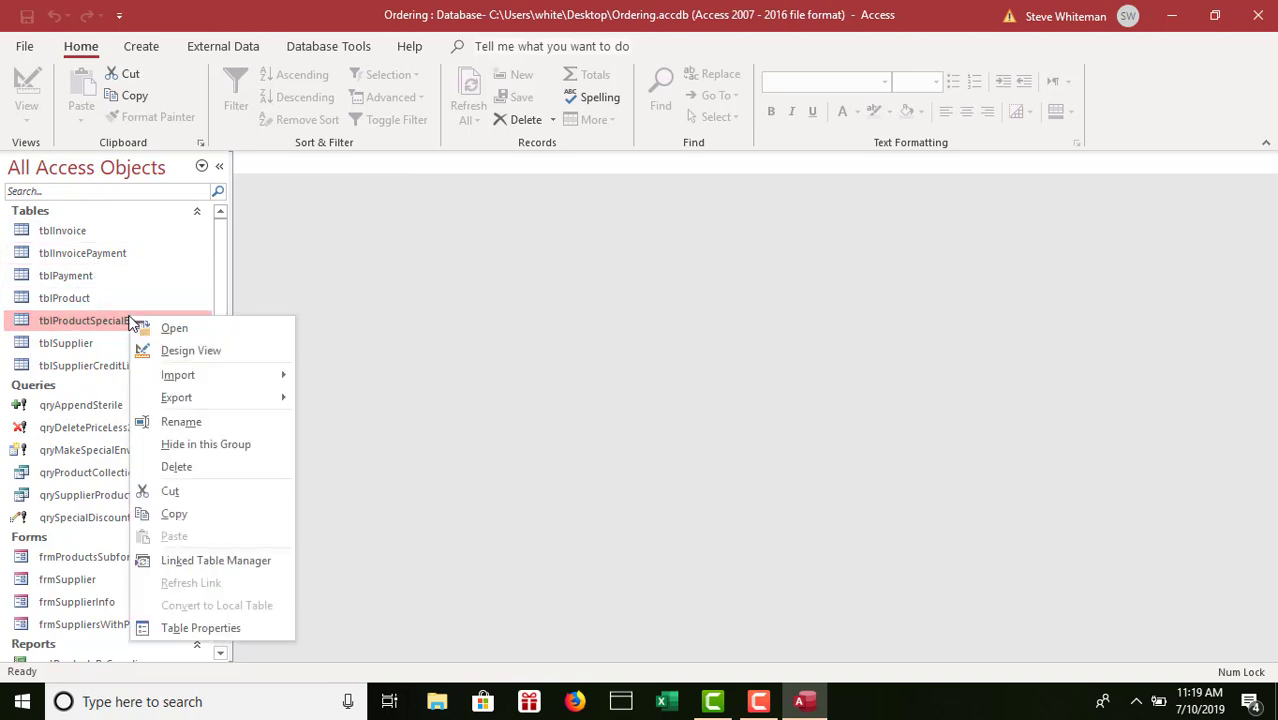
pyautogui.click(197, 350)
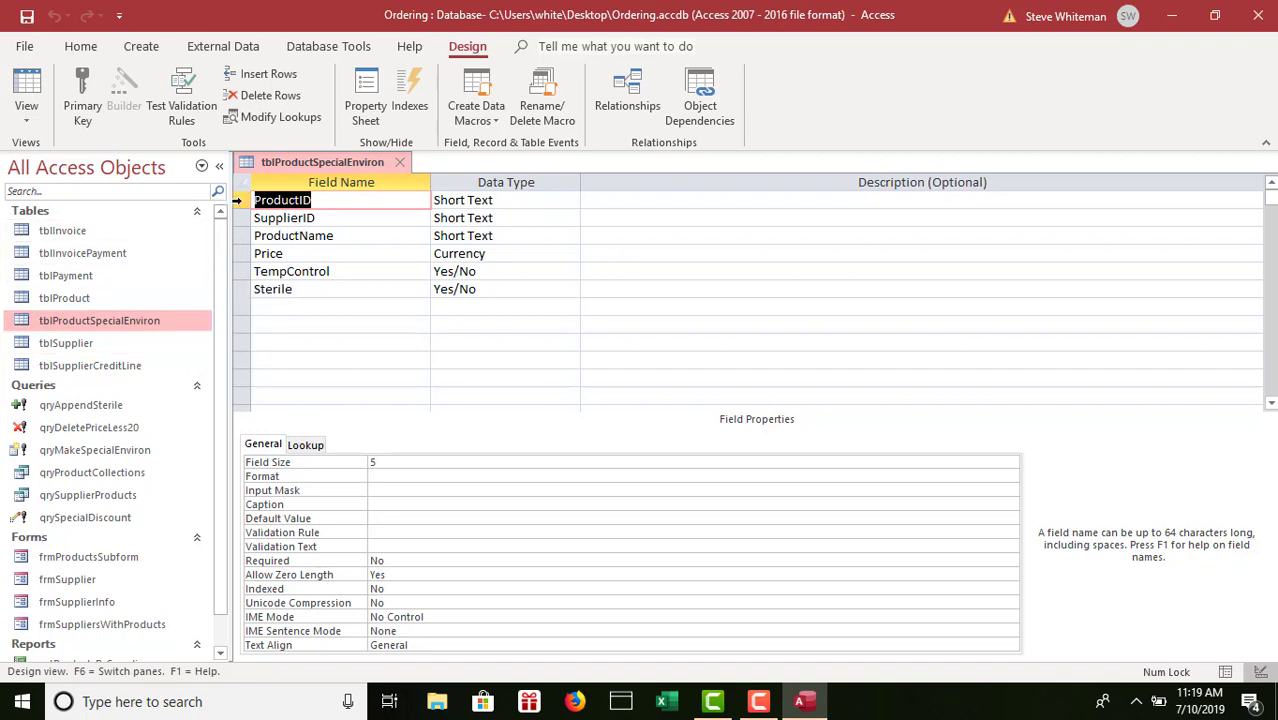
pyautogui.click(84, 100)
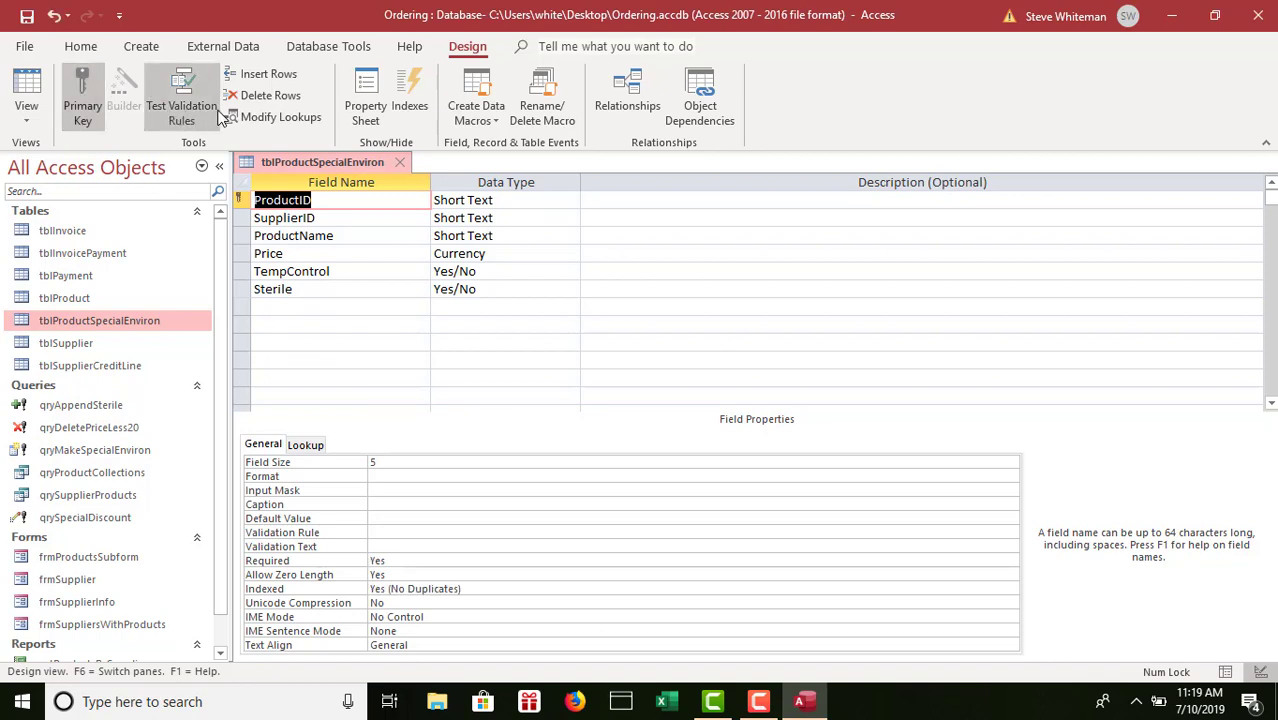
# - Set the Indexed property of SupplierID to Yes (Duplicates OK), then save and close the table
pyautogui.click(349, 218)
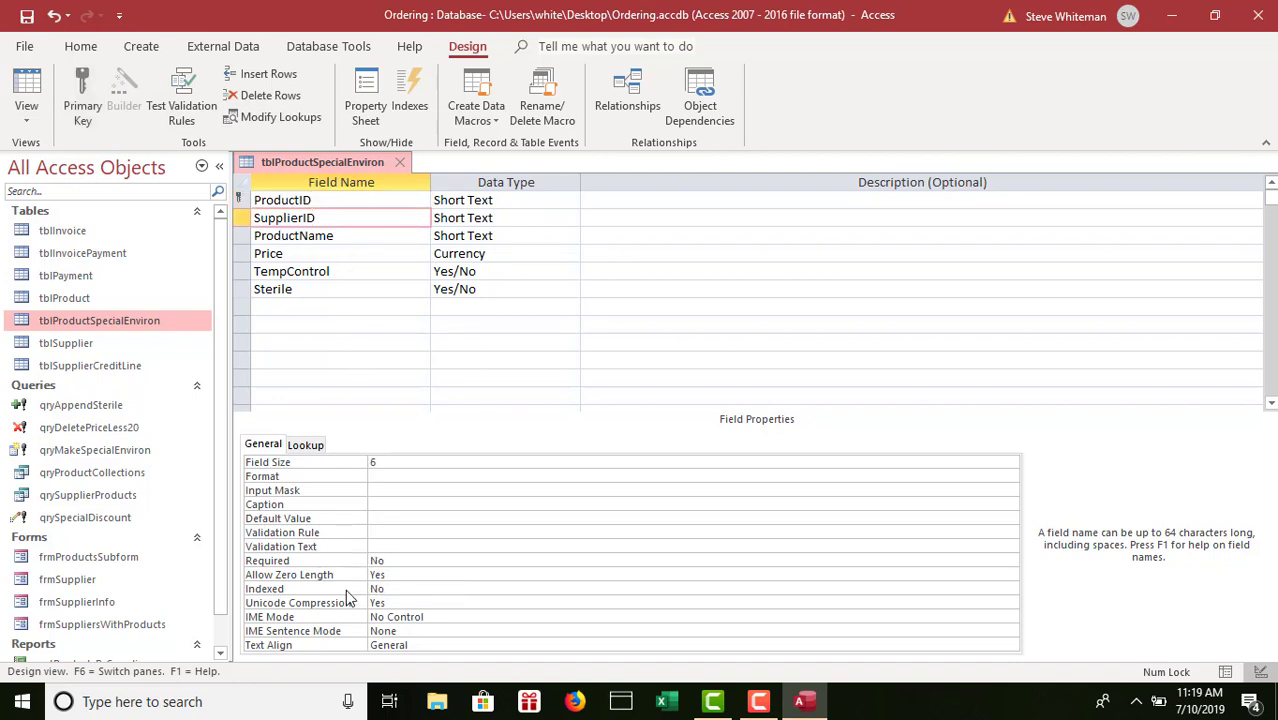
pyautogui.click(404, 590)
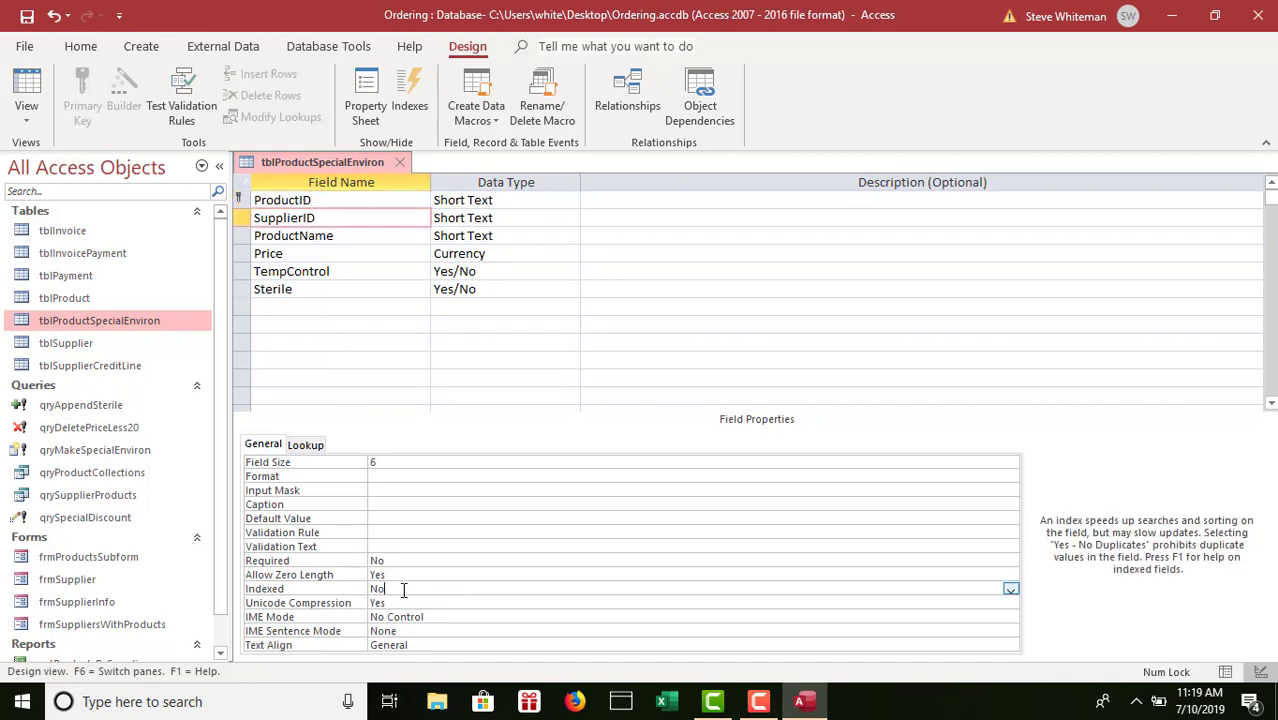
pyautogui.click(1010, 590)
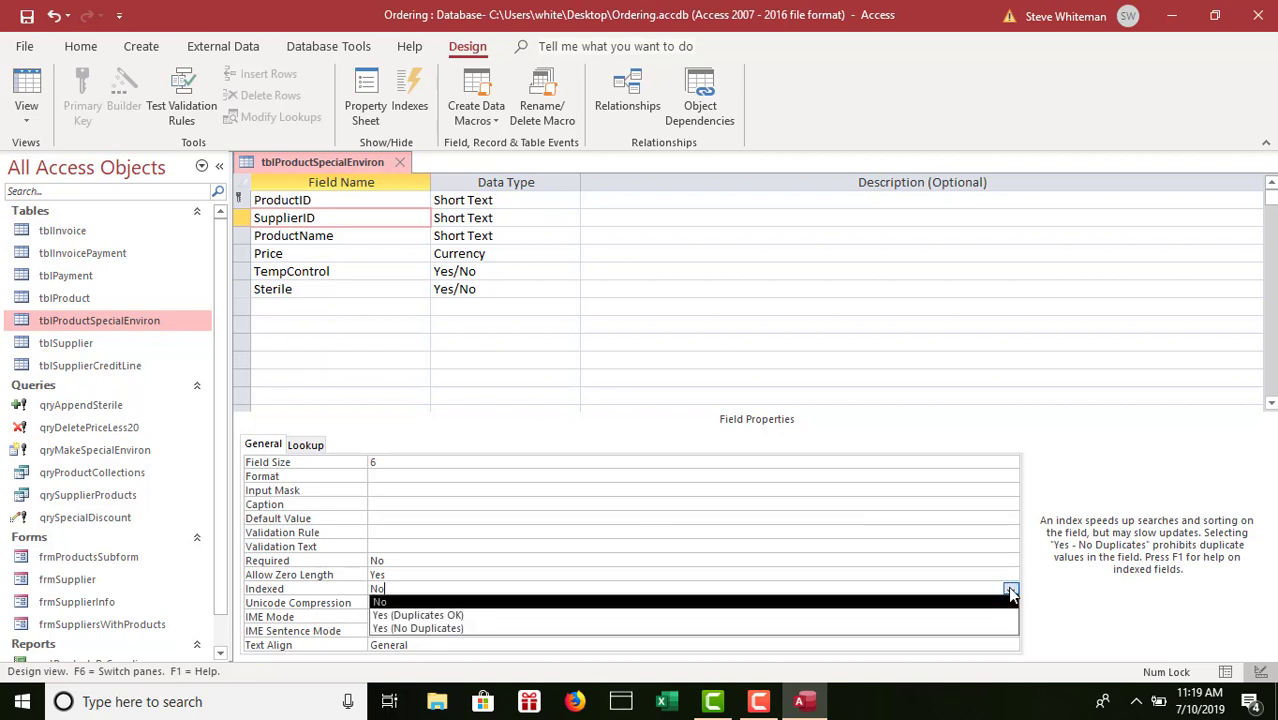
pyautogui.click(443, 616)
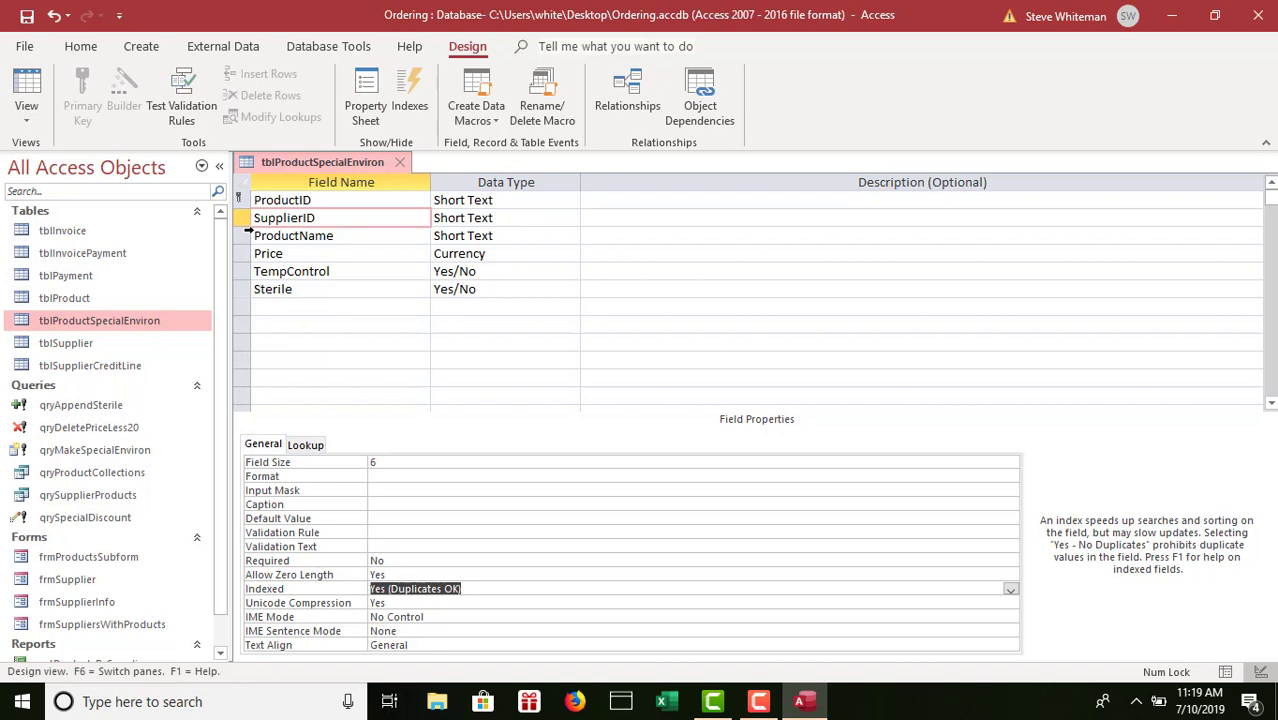
pyautogui.click(27, 16)
pyautogui.click(404, 162)
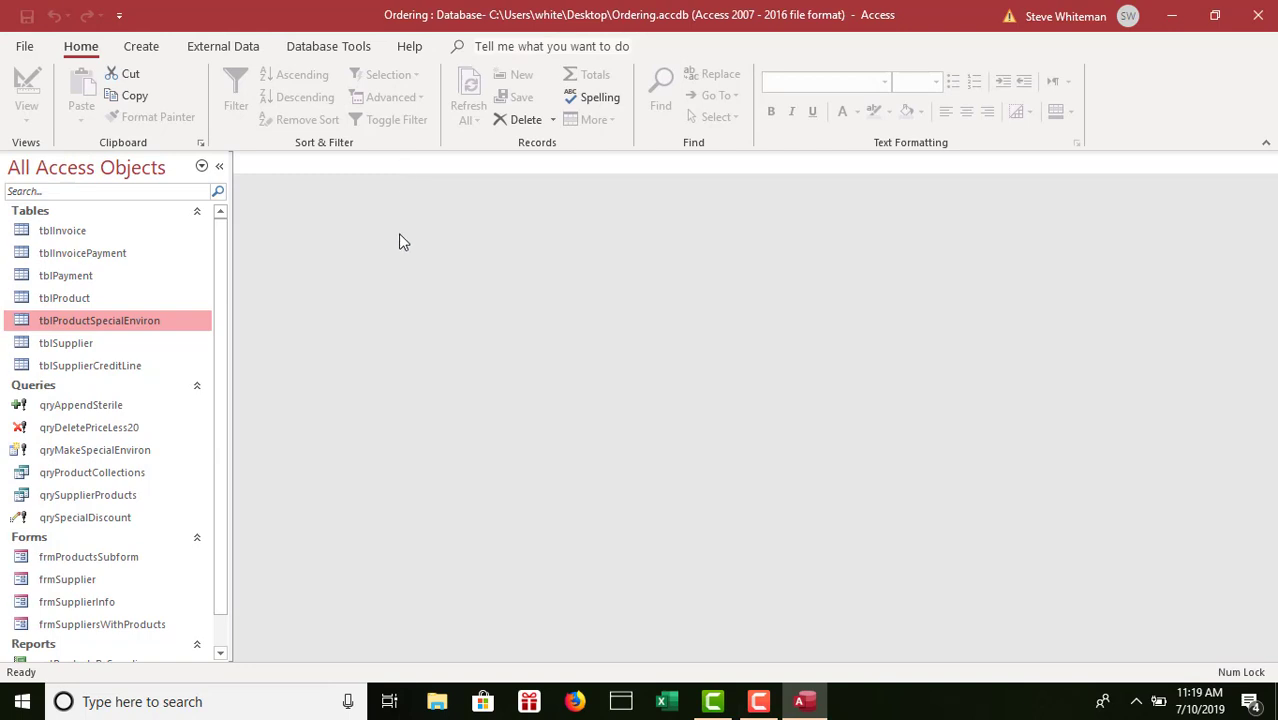
# - Back up the database to the Desktop as Ordering_2019-07-10.accdb
pyautogui.click(25, 48)
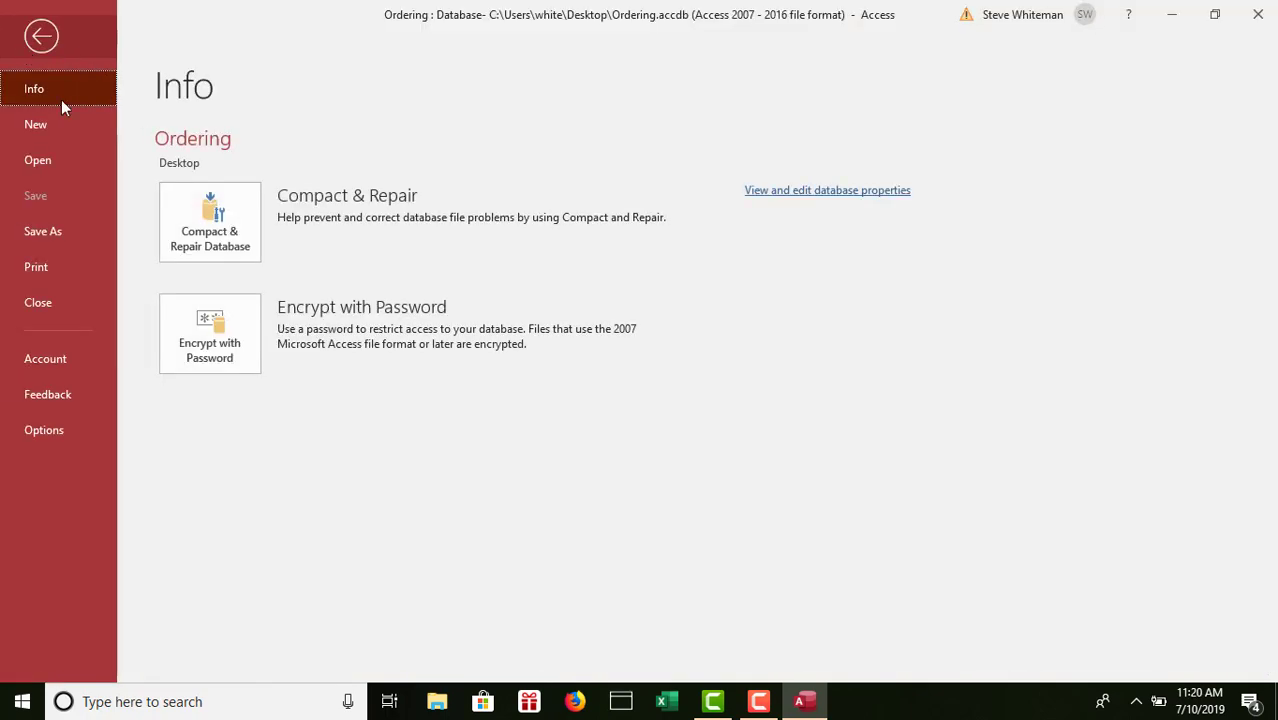
pyautogui.click(68, 229)
pyautogui.click(523, 384)
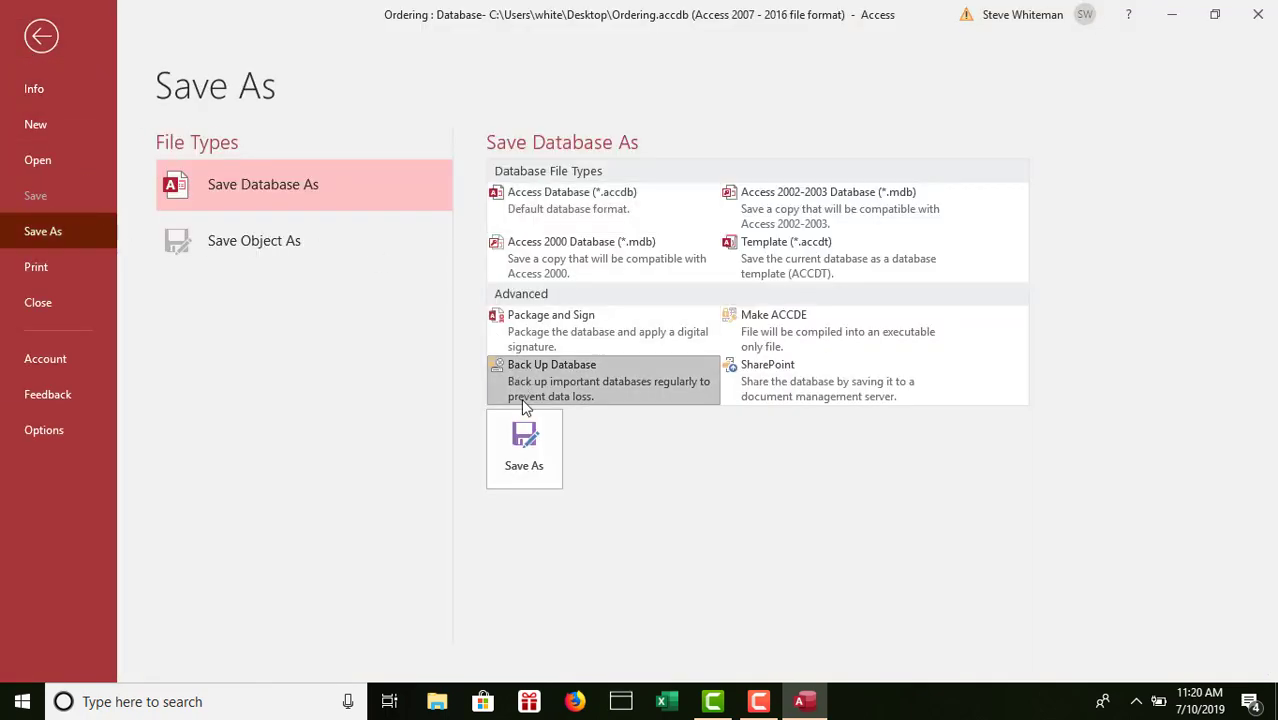
pyautogui.click(522, 448)
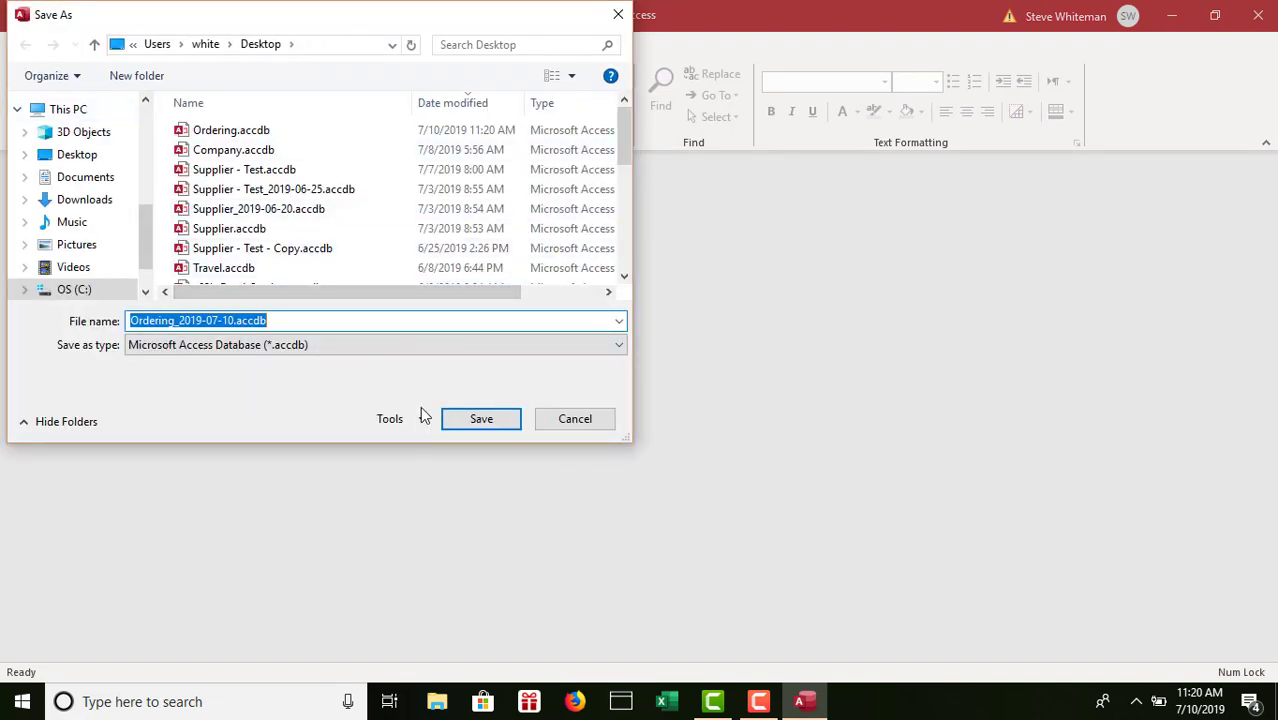
pyautogui.click(489, 418)
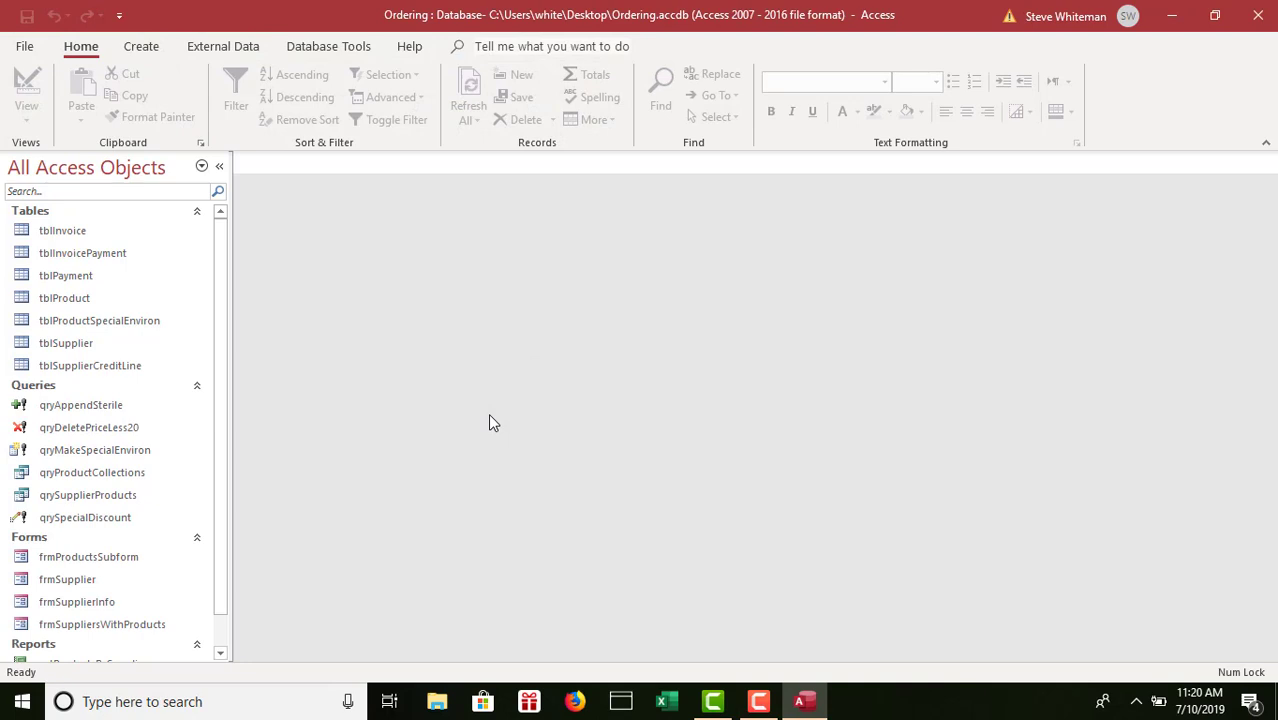
# - Compact and repair the Ordering database, then close it and exit Access
pyautogui.click(25, 47)
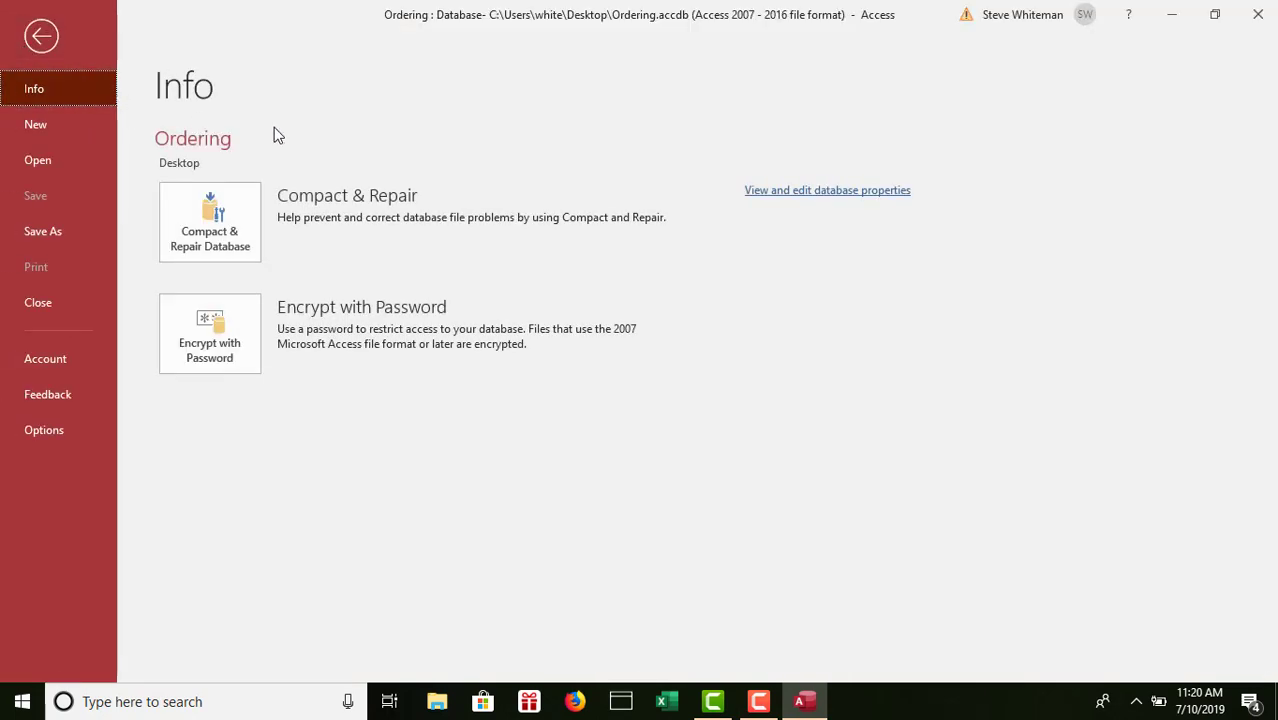
pyautogui.click(218, 213)
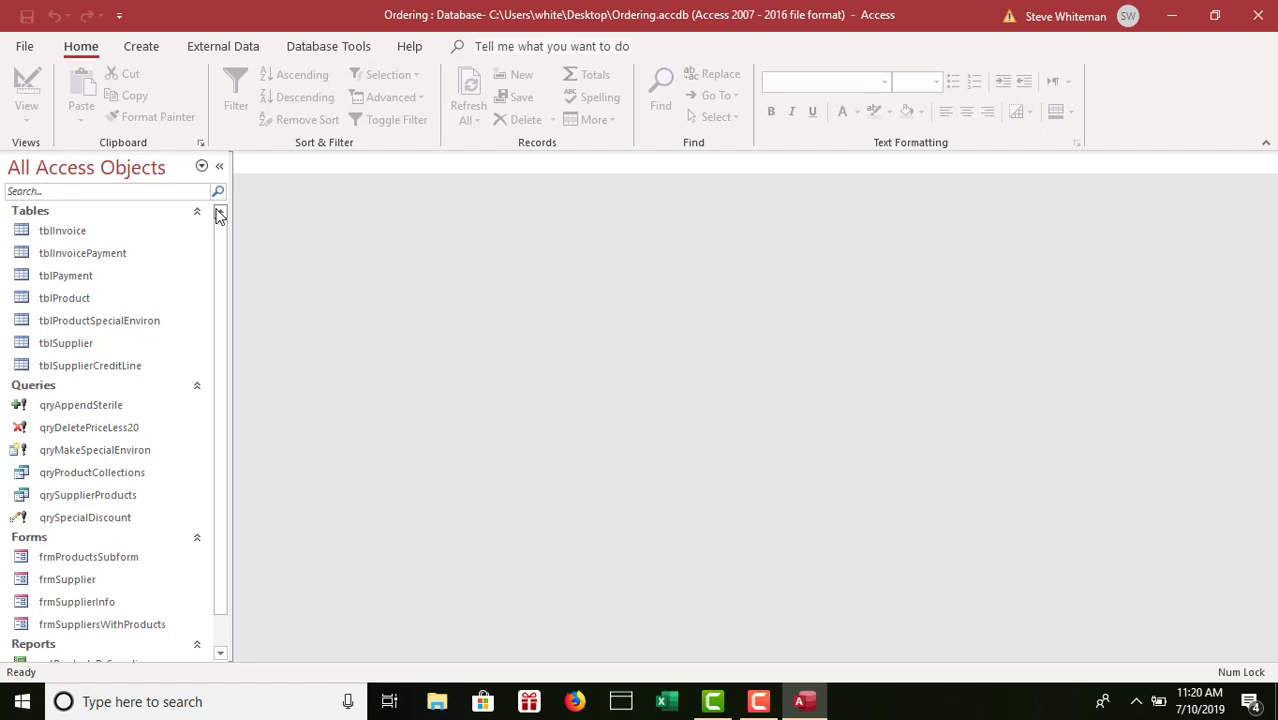
pyautogui.click(1258, 15)
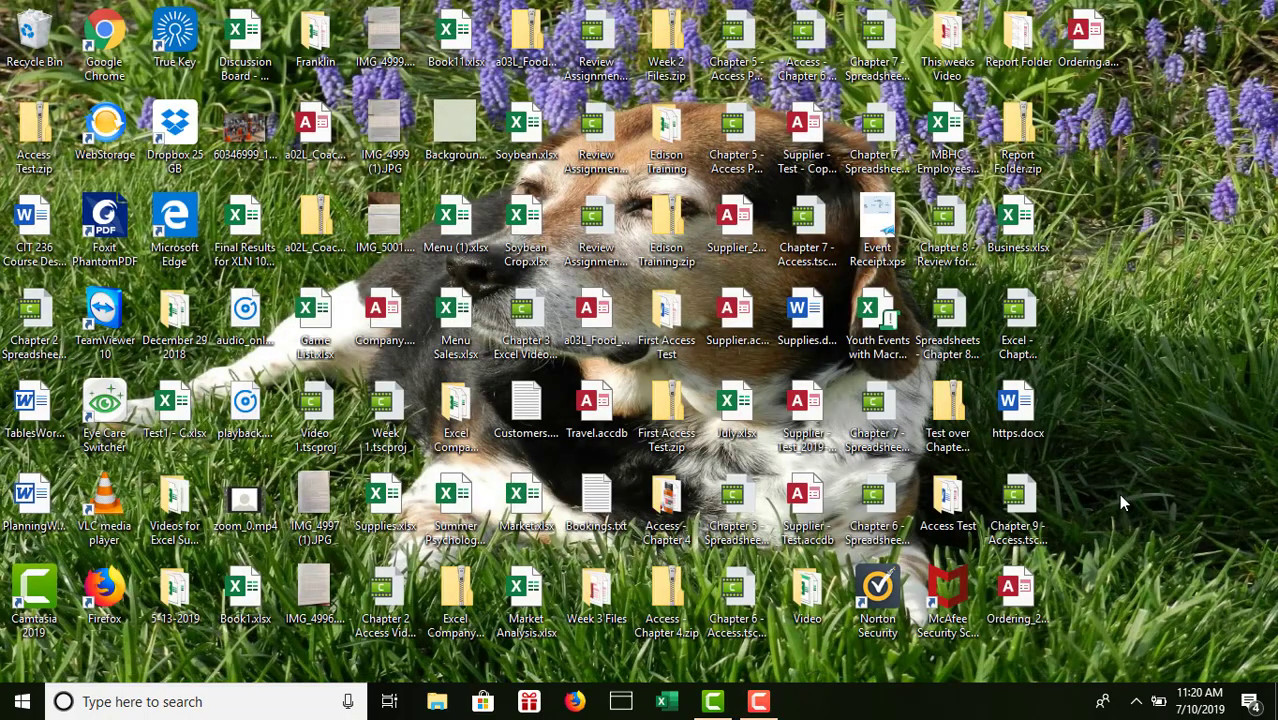